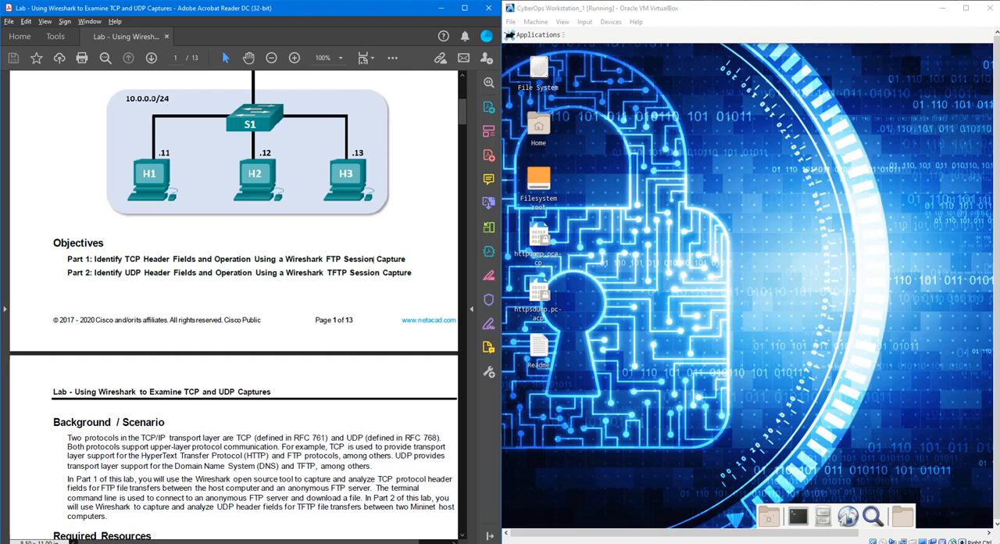
- Review the lab instructions up to the capture step and launch Wireshark in the background from a new terminal with "wireshark &"
scroll(369, 351, "down", 4)
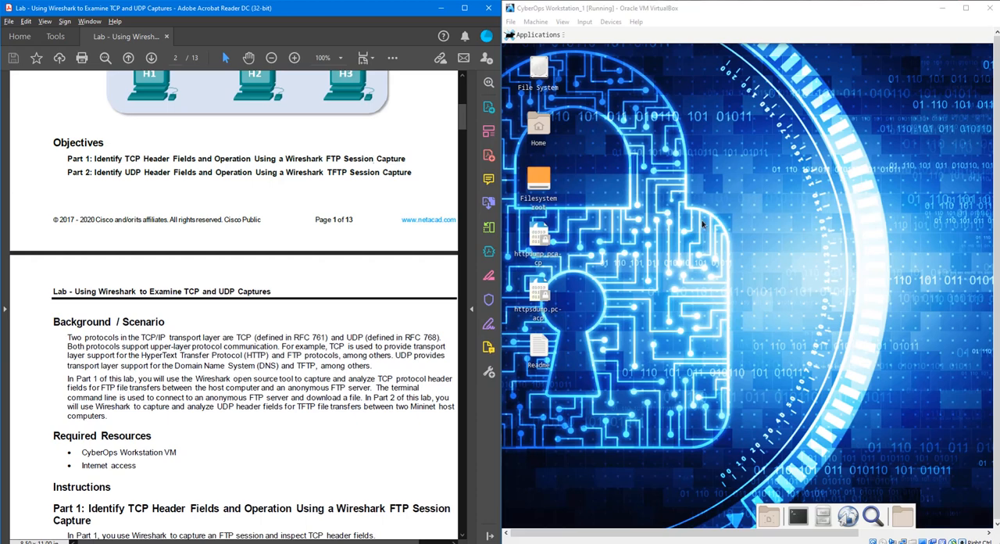
scroll(270, 414, "down", 5)
scroll(273, 439, "down", 1)
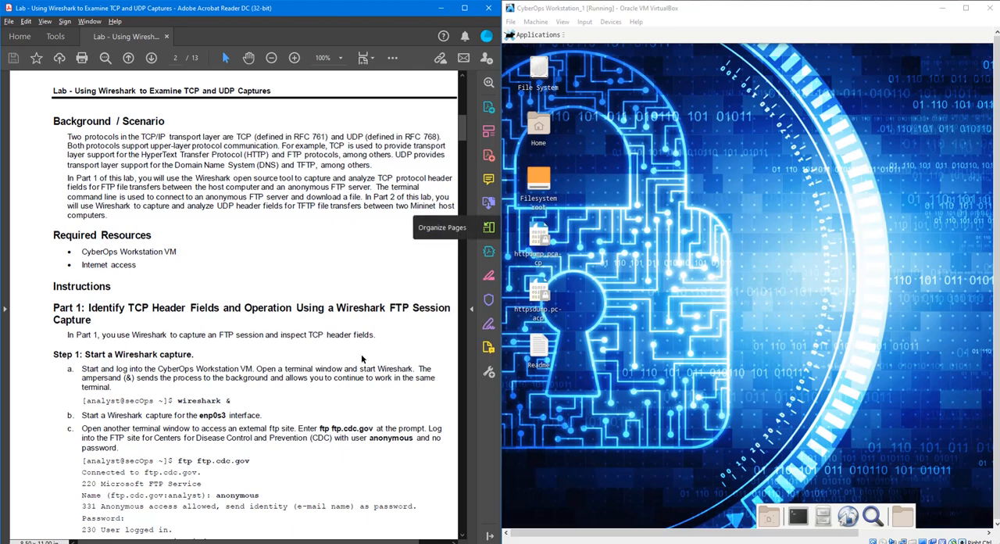
scroll(360, 368, "down", 3)
scroll(360, 367, "down", 2)
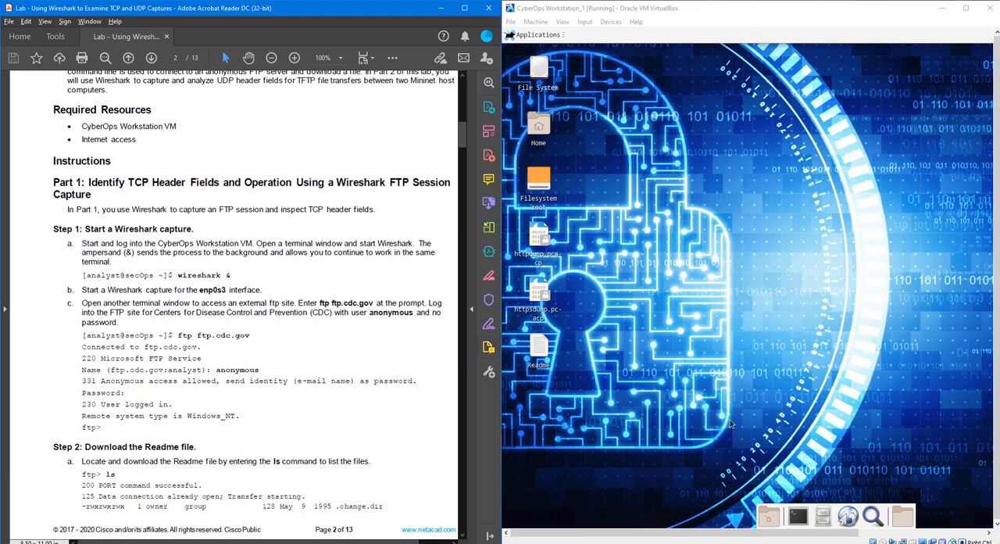
left_click(797, 515)
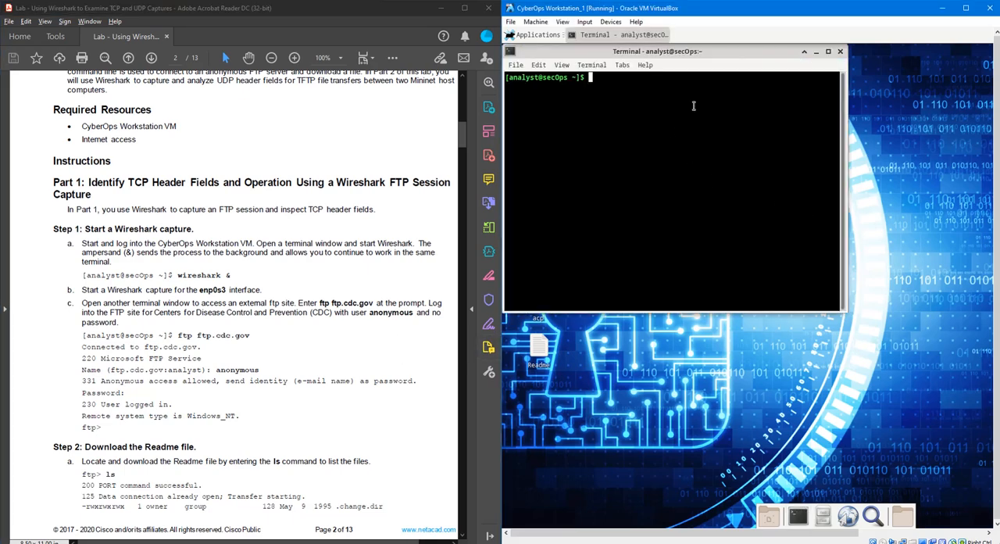
type("wireshark &")
key("Return")
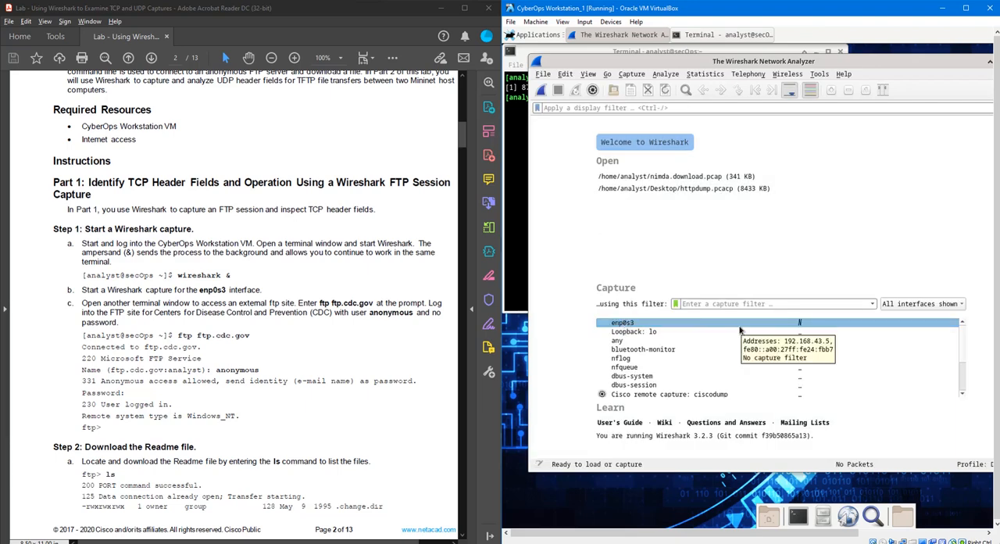
- Inspect the enp0s3 interface details with ifconfig in the terminal and start a Wireshark capture on enp0s3
left_click(519, 203)
type("ifconfi")
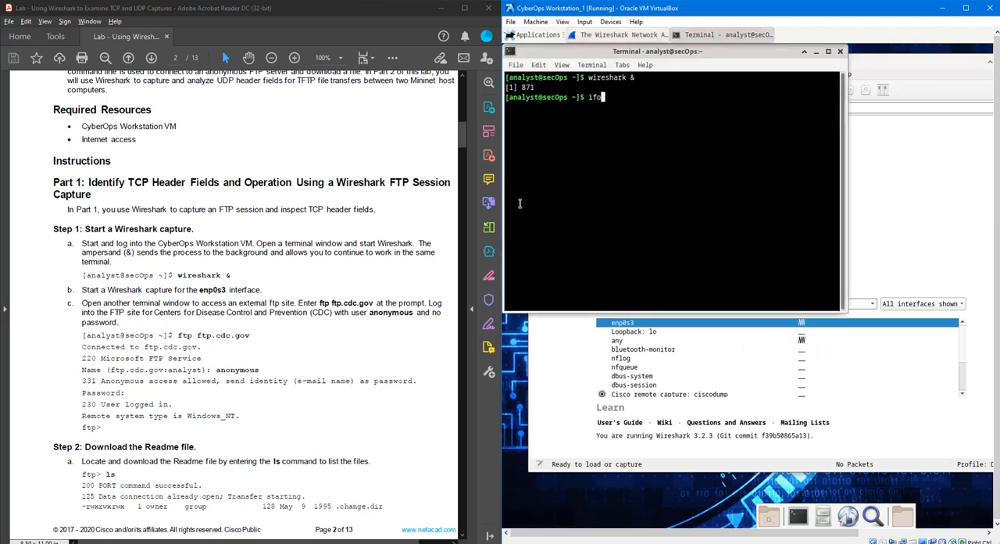
type("g")
key("Return")
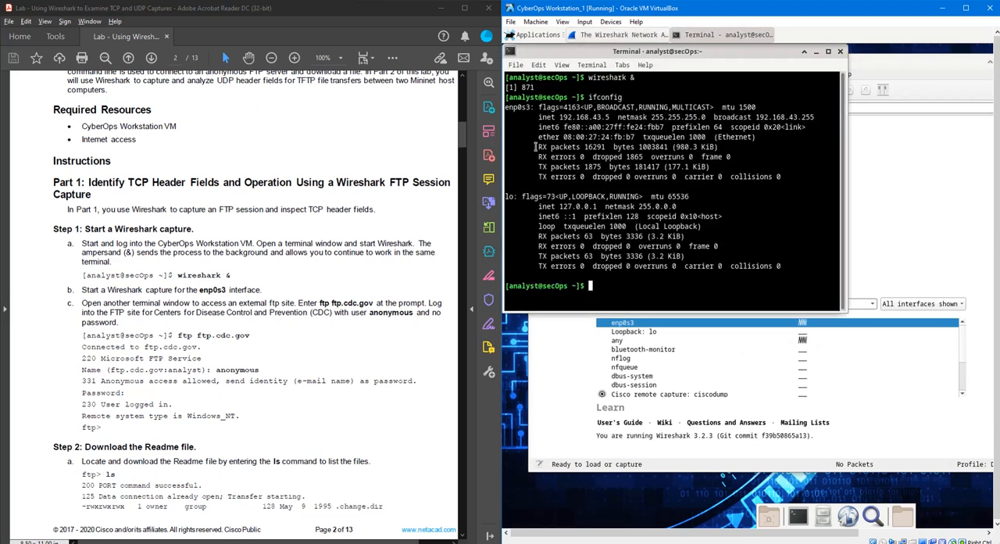
left_click_drag(506, 106, 795, 178)
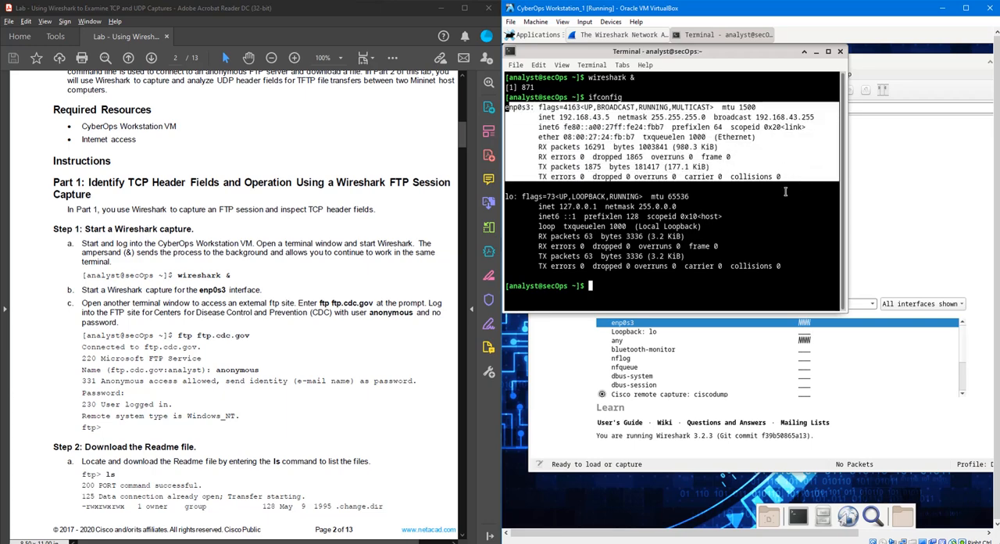
left_click(569, 355)
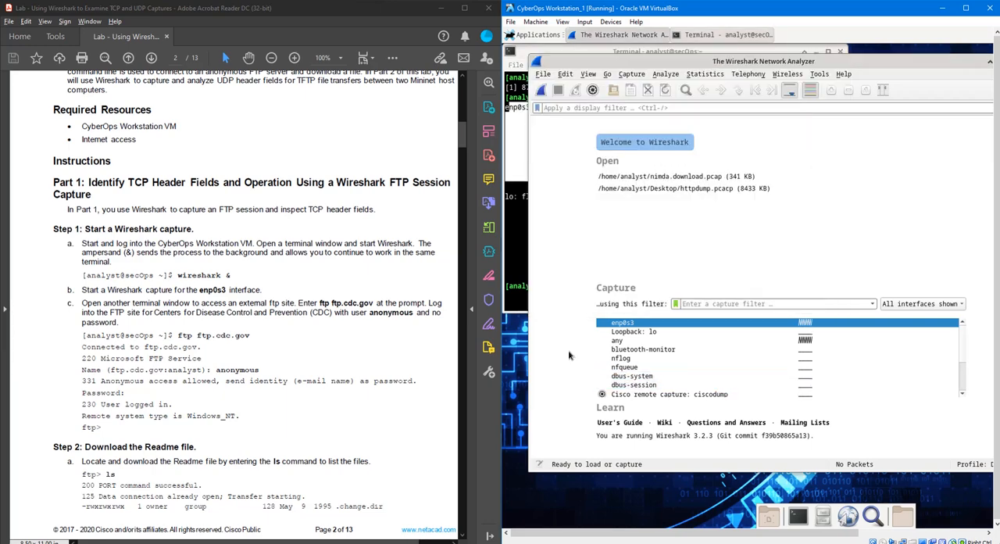
double_click(668, 324)
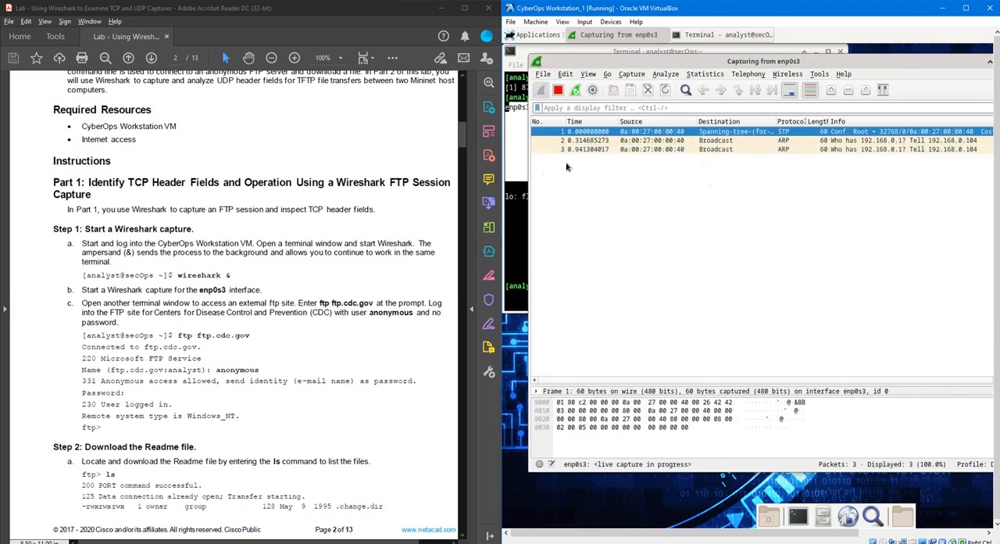
- Connect to the external FTP site from the terminal with "ftp ftp.cdc.gov"
left_click(517, 201)
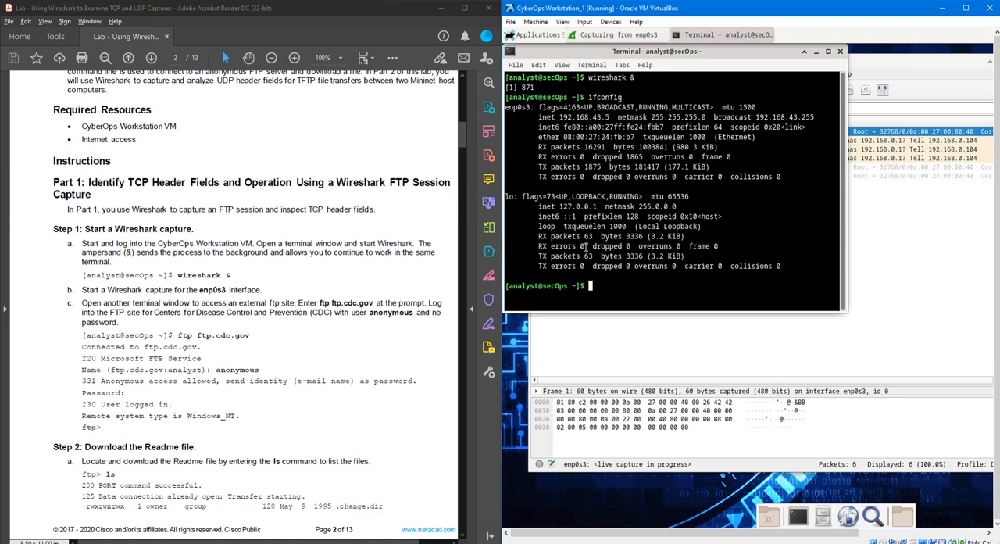
type("ftp ")
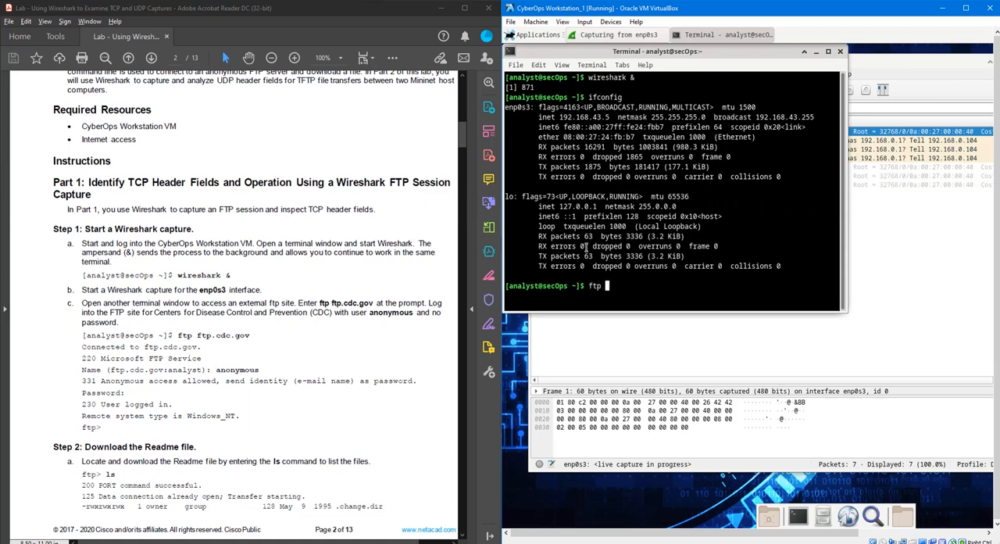
type("ftp")
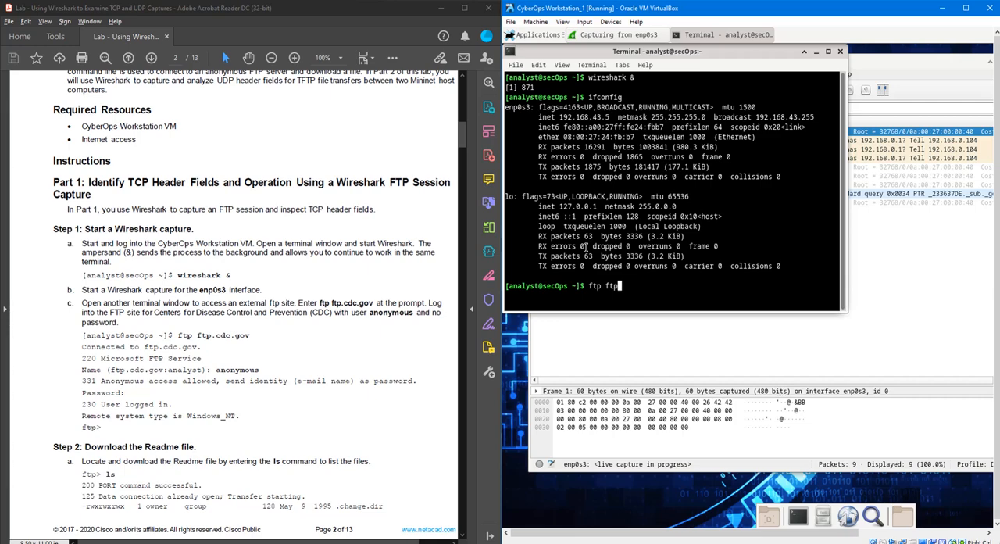
type(".cdc.gov")
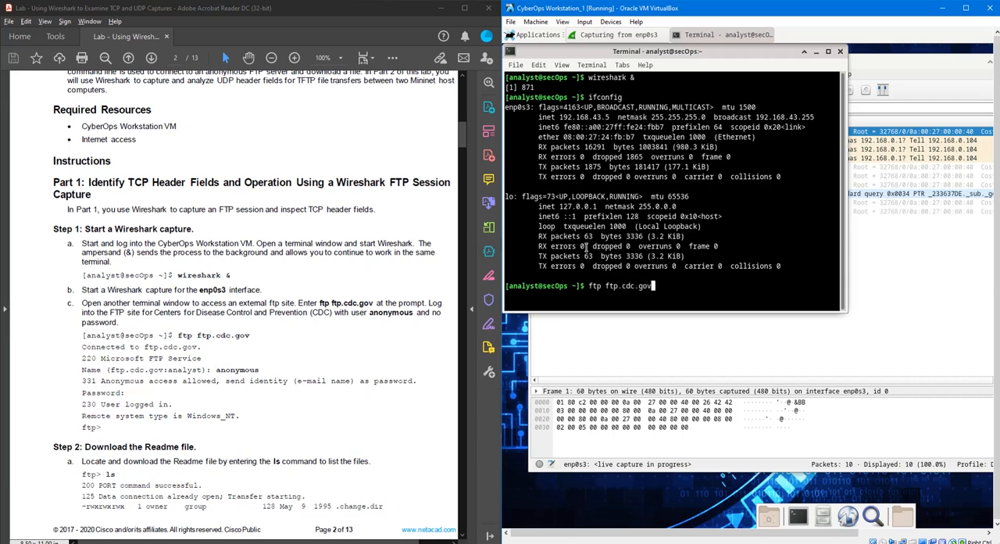
key("Return")
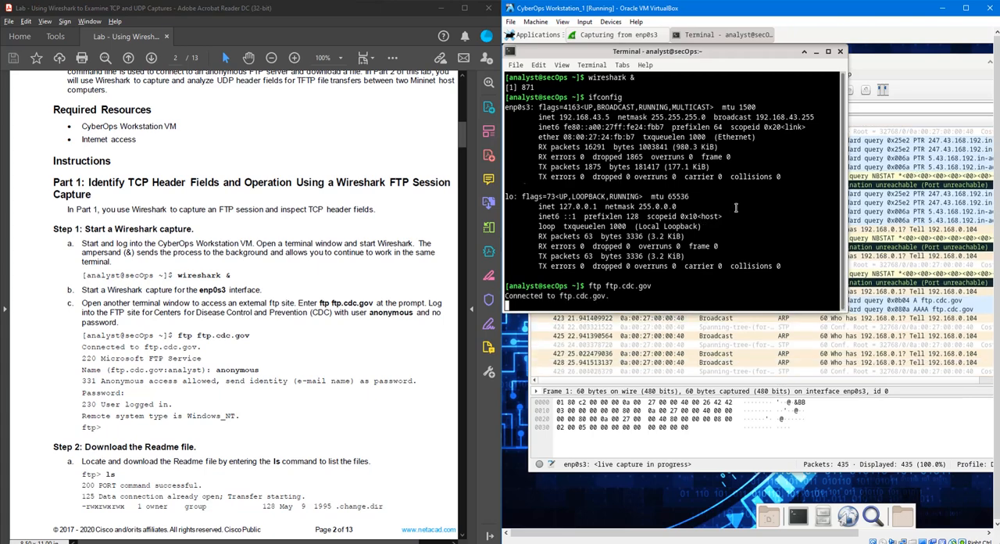
- Log in to the FTP server as user anonymous, leaving the password blank
type("anony")
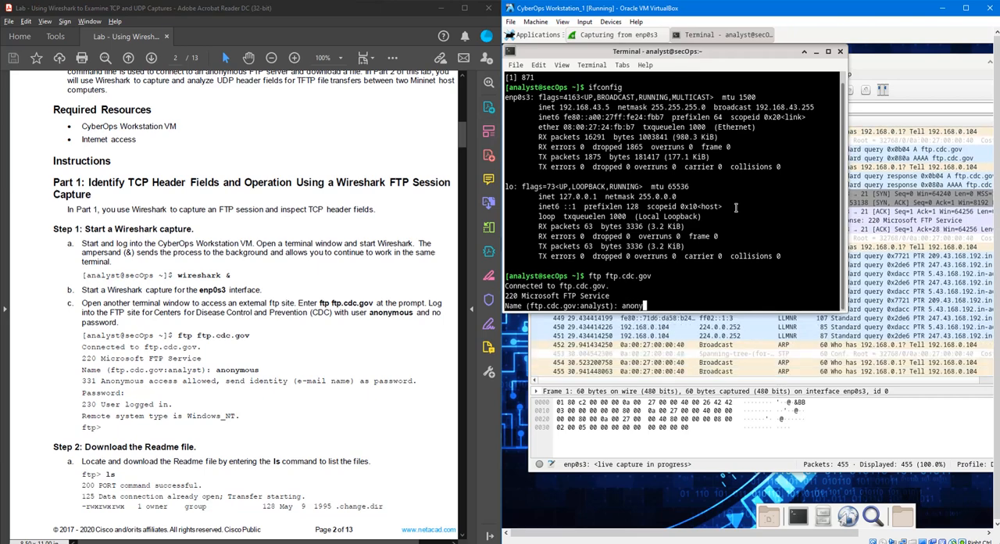
type("mous")
key("Return")
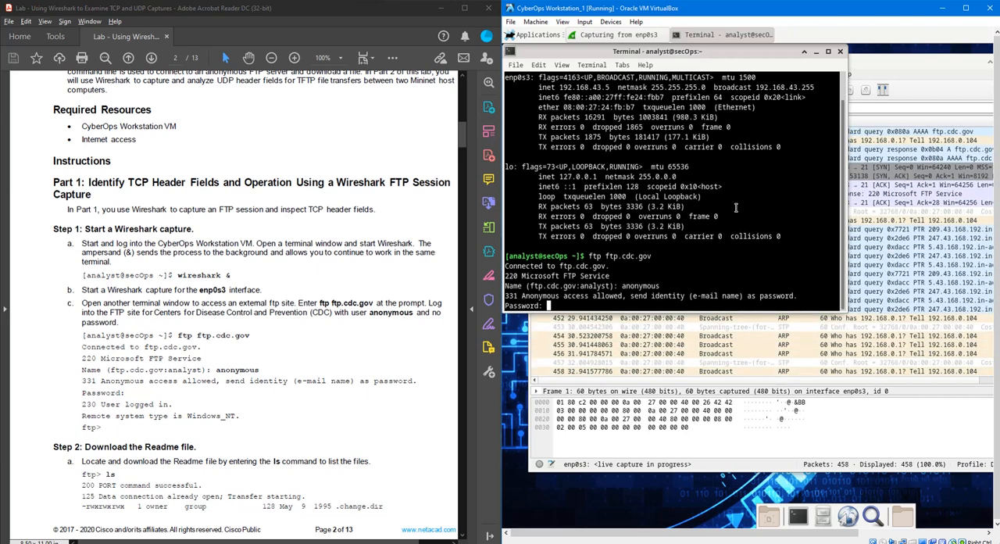
key("Return")
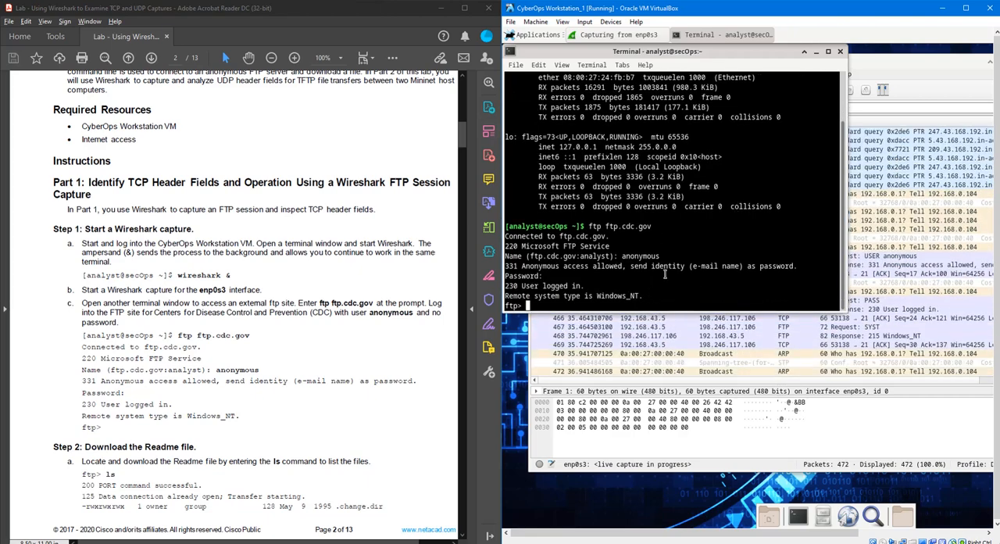
- Read on to the Readme download instructions and list the files on the FTP server with ls
scroll(327, 385, "down", 5)
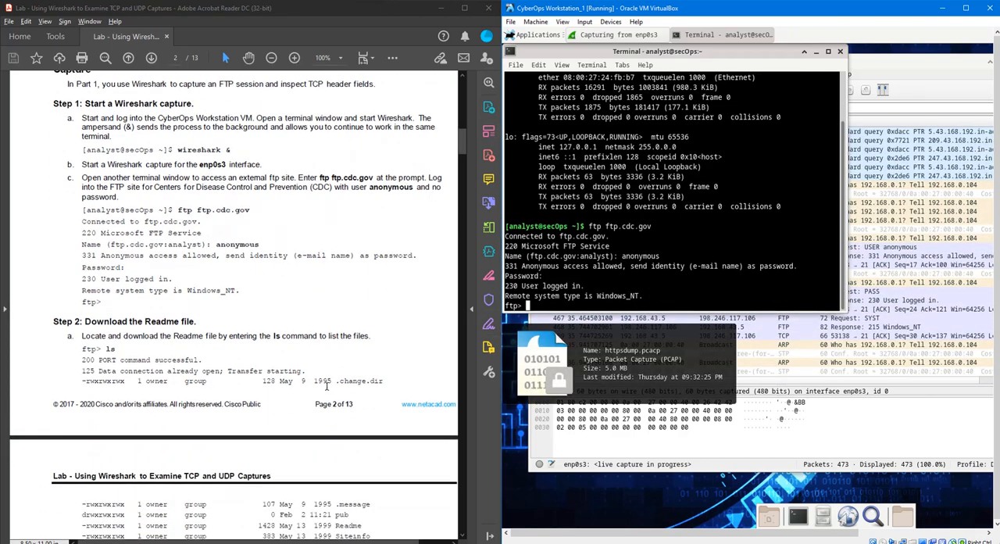
scroll(326, 386, "down", 1)
scroll(328, 390, "down", 3)
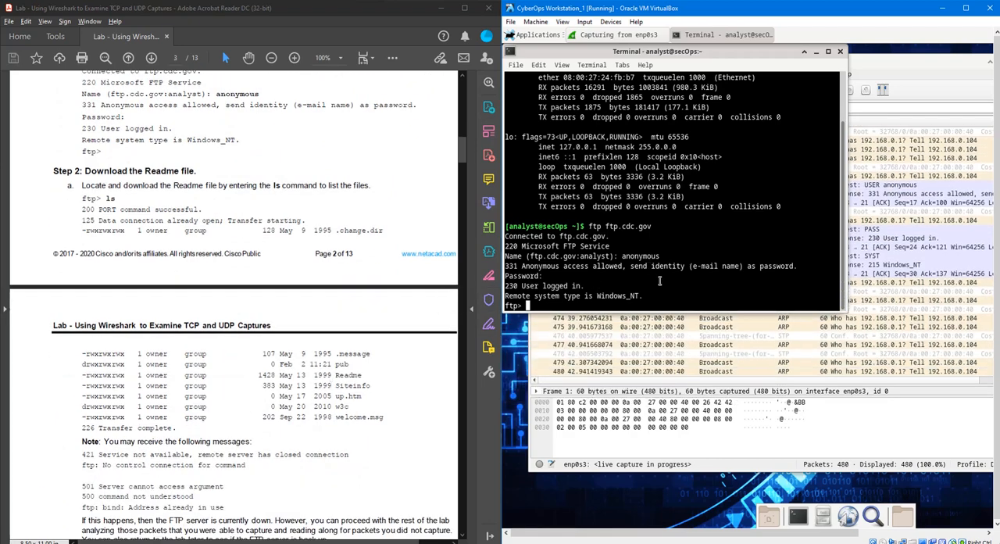
type("ls")
key("Return")
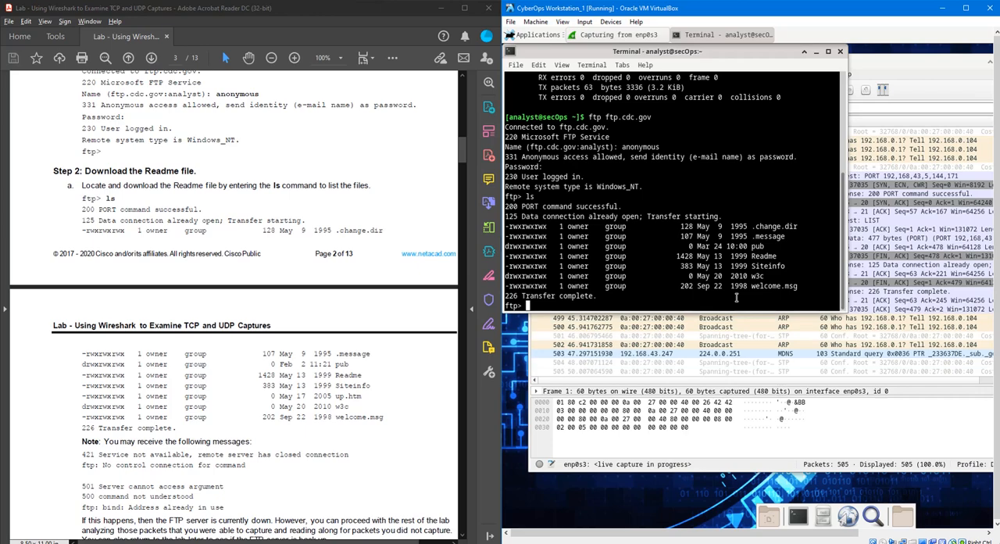
type("get")
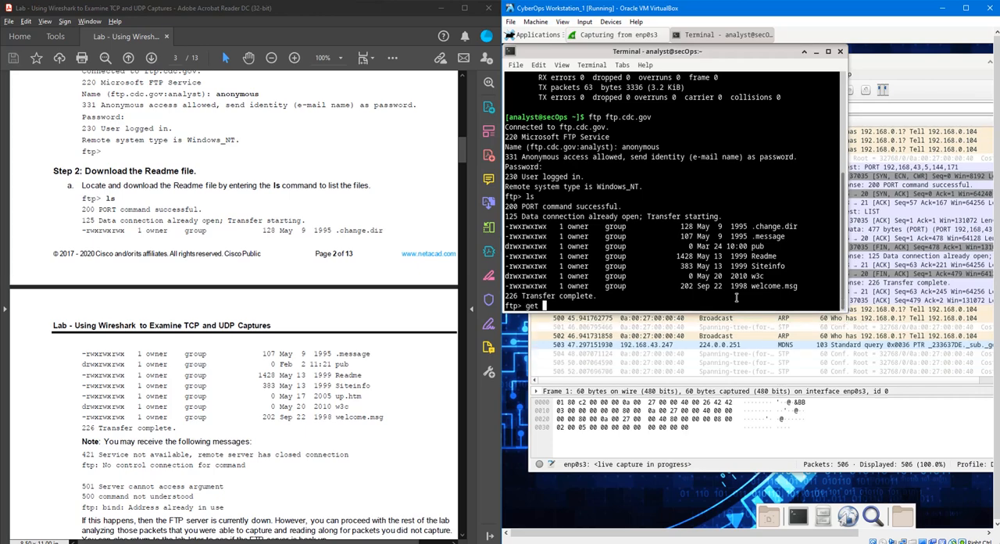
key("BackSpace")
key("BackSpace")
key("BackSpace")
key("BackSpace")
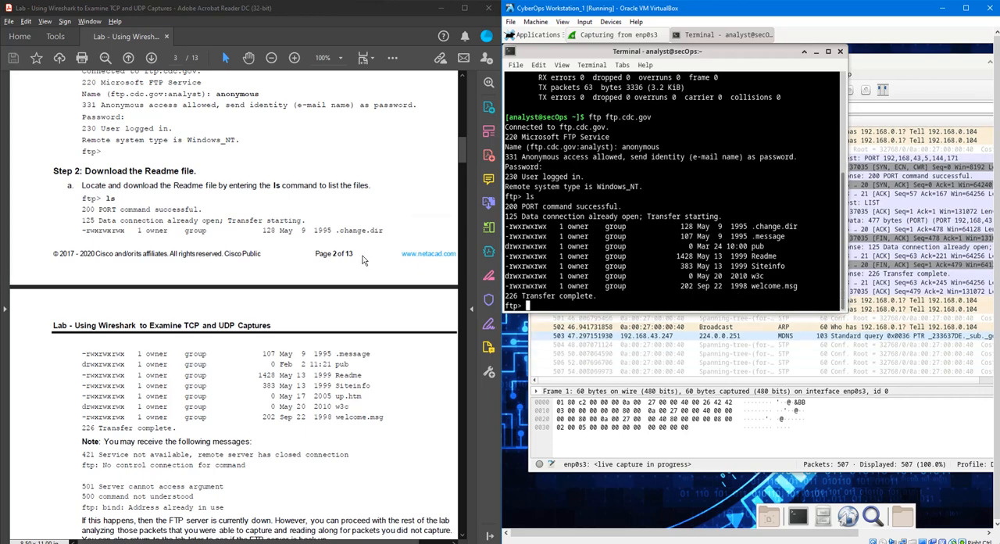
- Download the Readme file from the FTP server with "get Readme" and exit the FTP session with quit
scroll(245, 318, "down", 5)
scroll(244, 318, "down", 2)
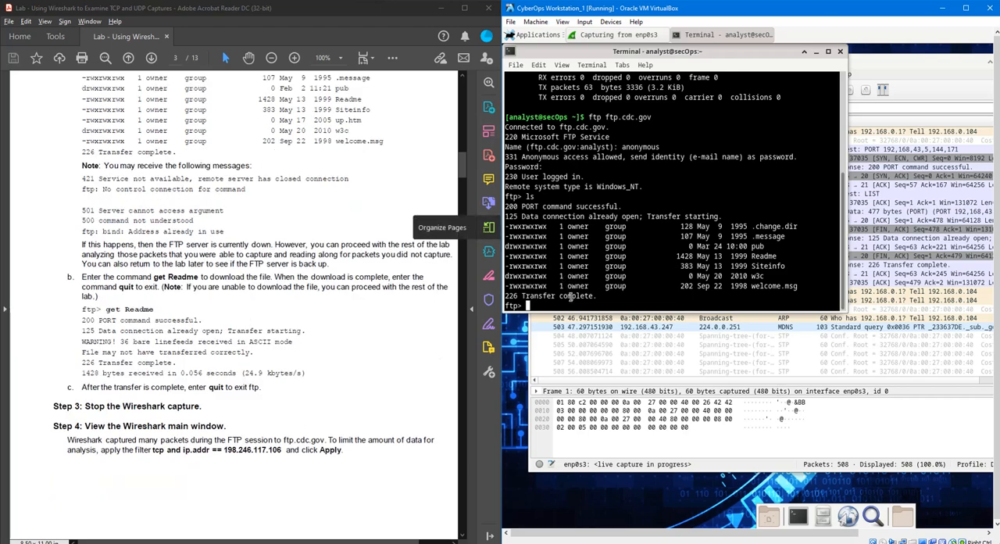
type("get Readm")
type("e")
key("Return")
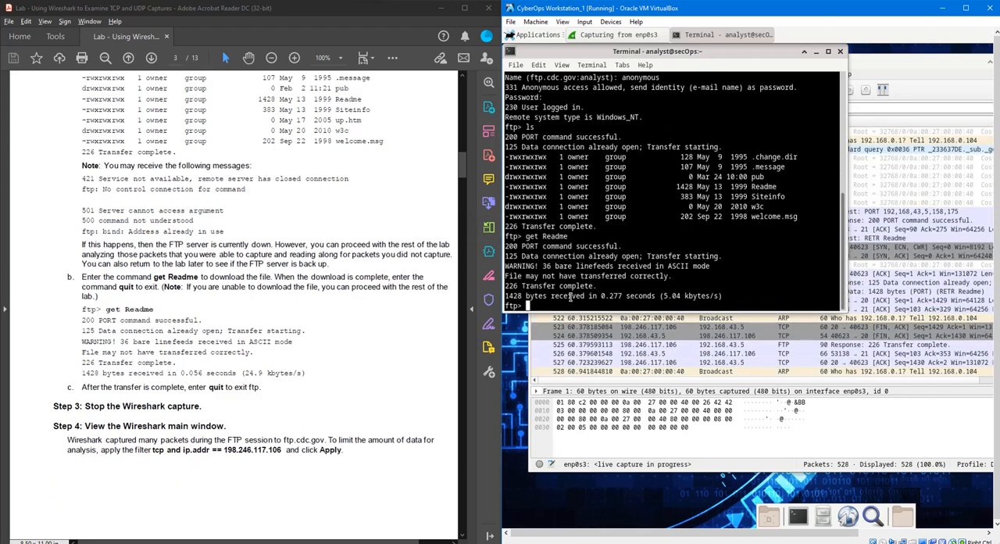
type("quit")
key("Return")
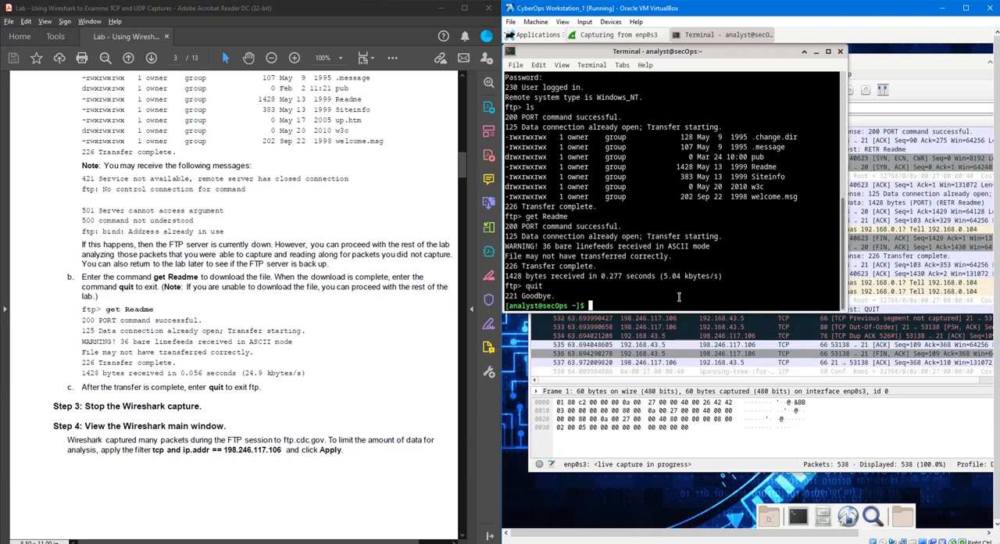
- Move the terminal window off the packet list and stop the running enp0s3 capture in Wireshark
left_click_drag(726, 51, 749, 211)
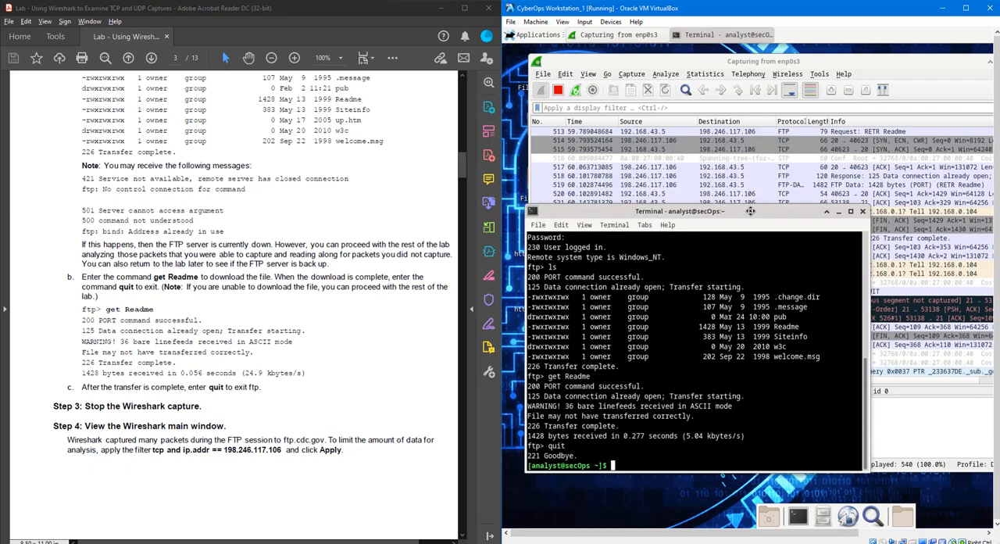
left_click(639, 109)
left_click(558, 90)
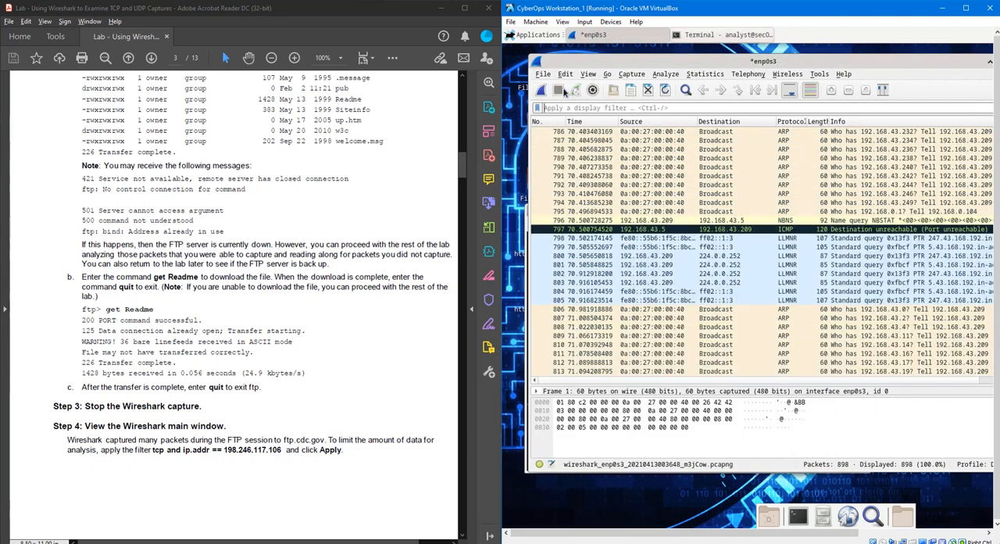
scroll(734, 283, "up", 7)
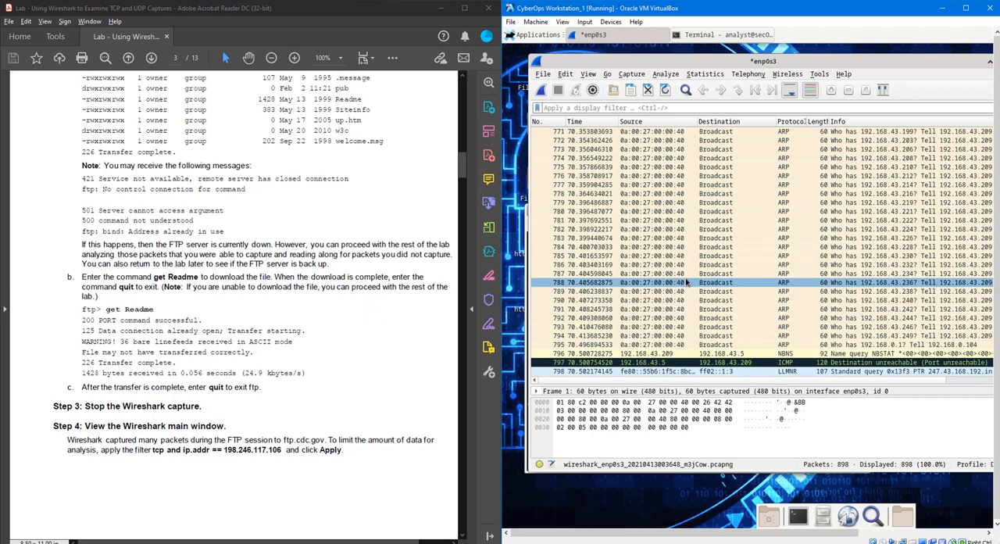
scroll(734, 356, "down", 2)
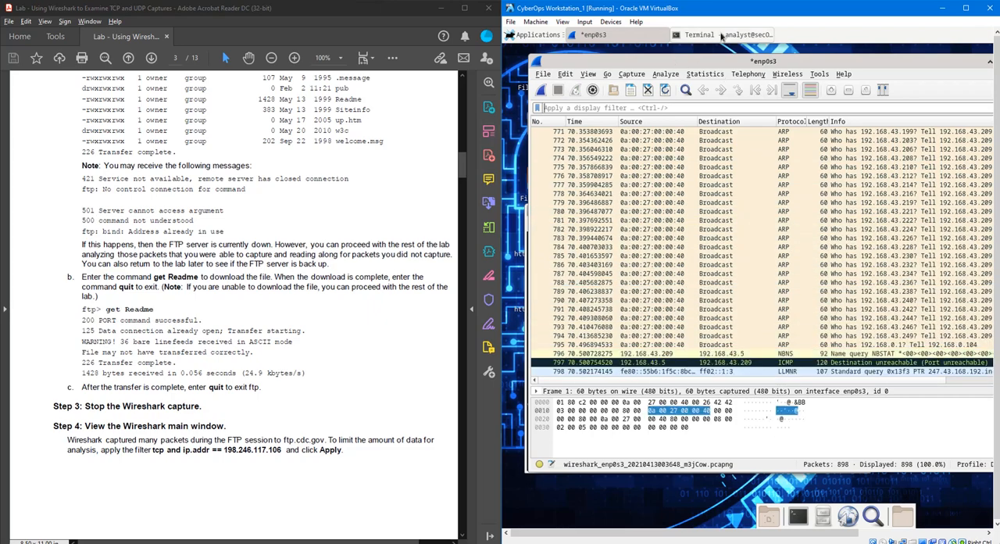
- Read on to Step 4 of the lab and begin a Wireshark display filter with "tcp and ip.addr =="
left_click(723, 35)
scroll(323, 351, "down", 3)
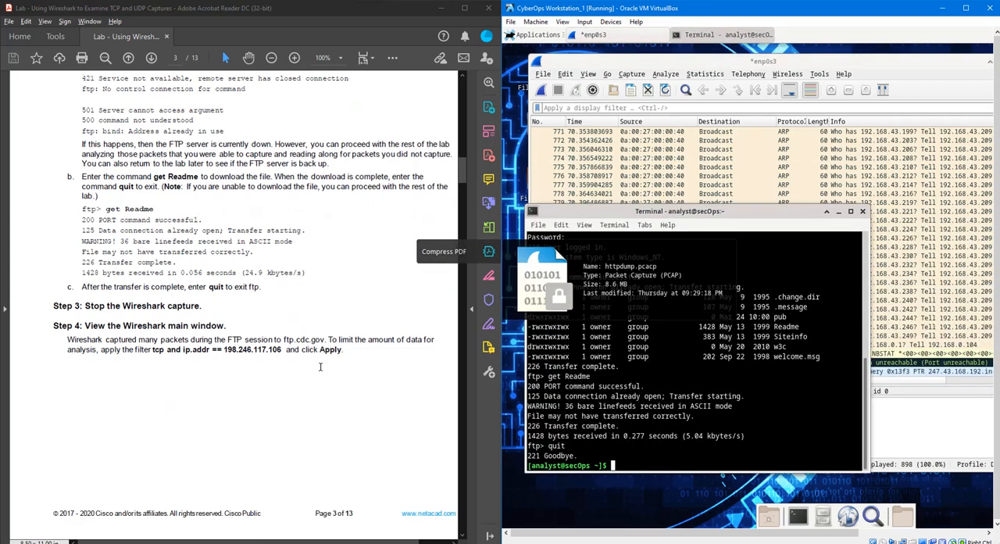
left_click(645, 106)
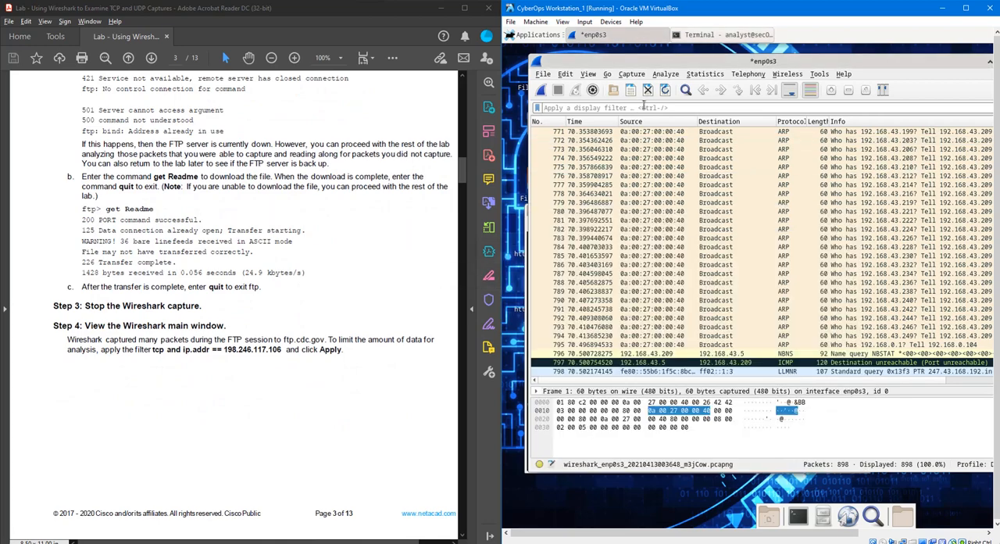
scroll(703, 289, "up", 1)
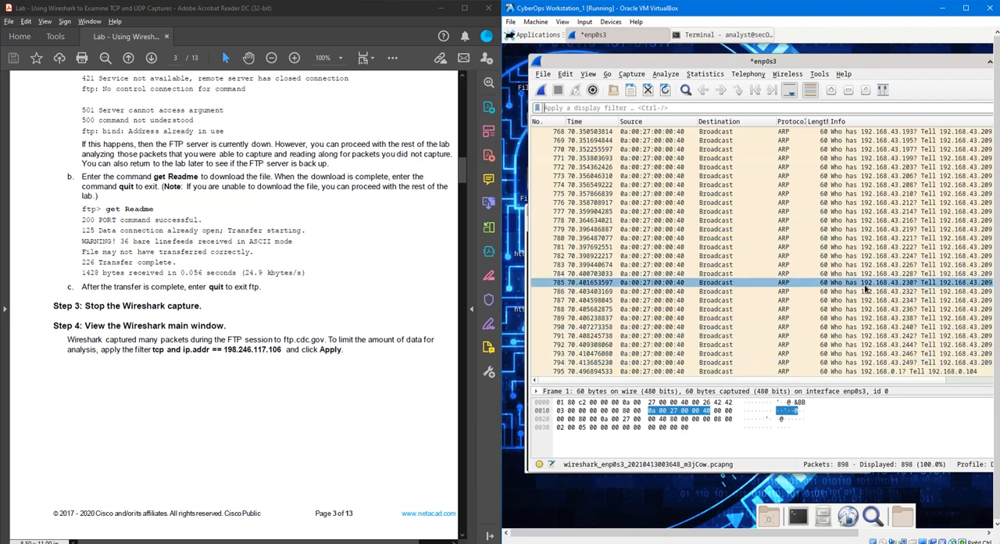
type("tcp")
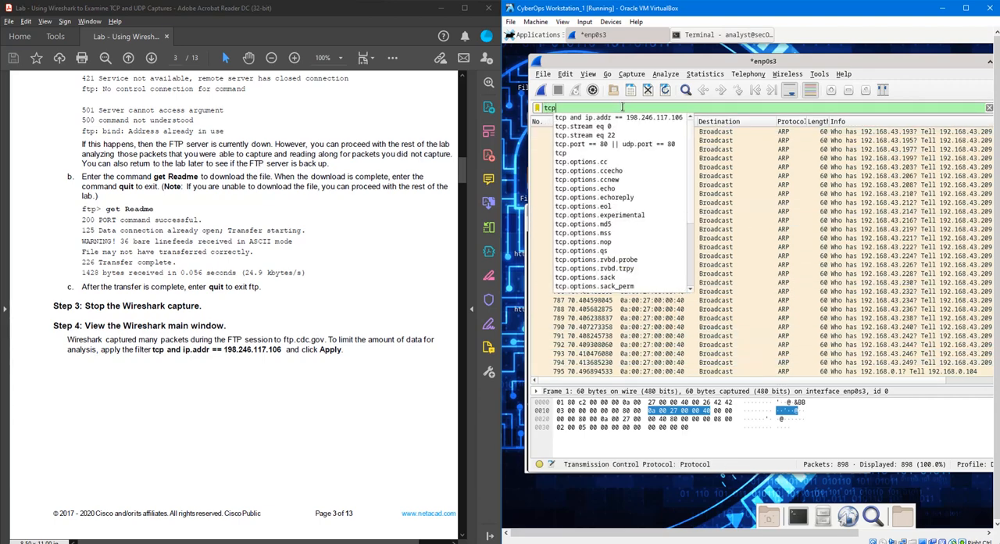
type(" and ip")
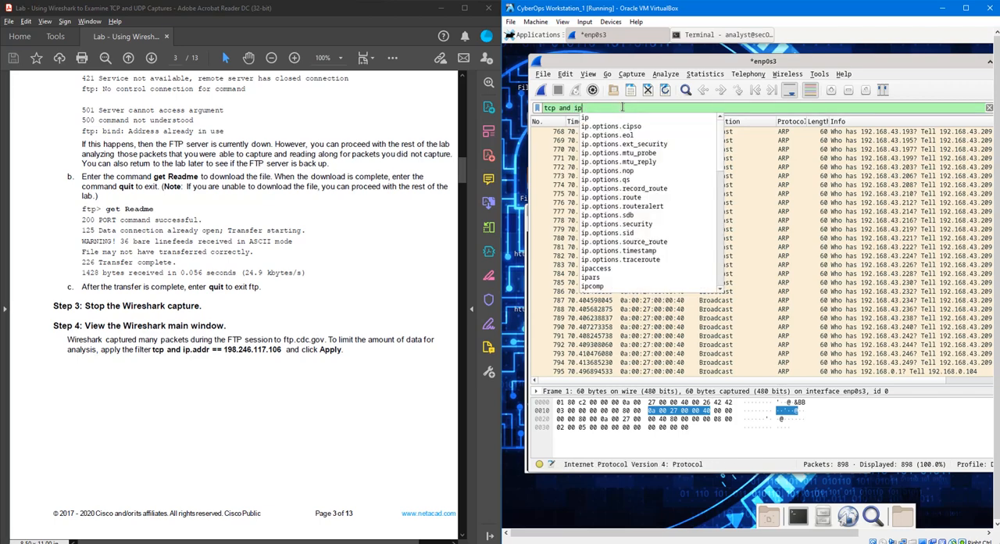
type(".addr =")
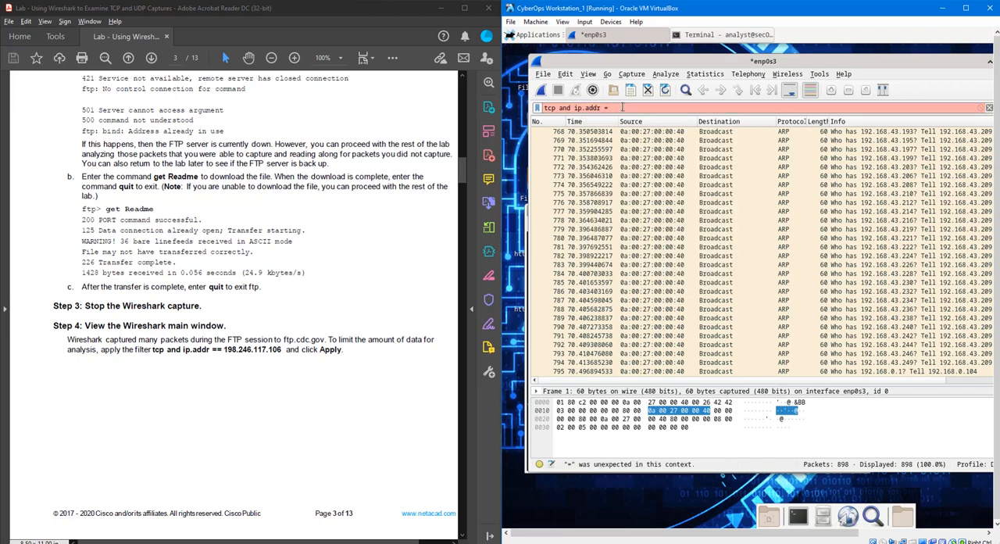
type("=")
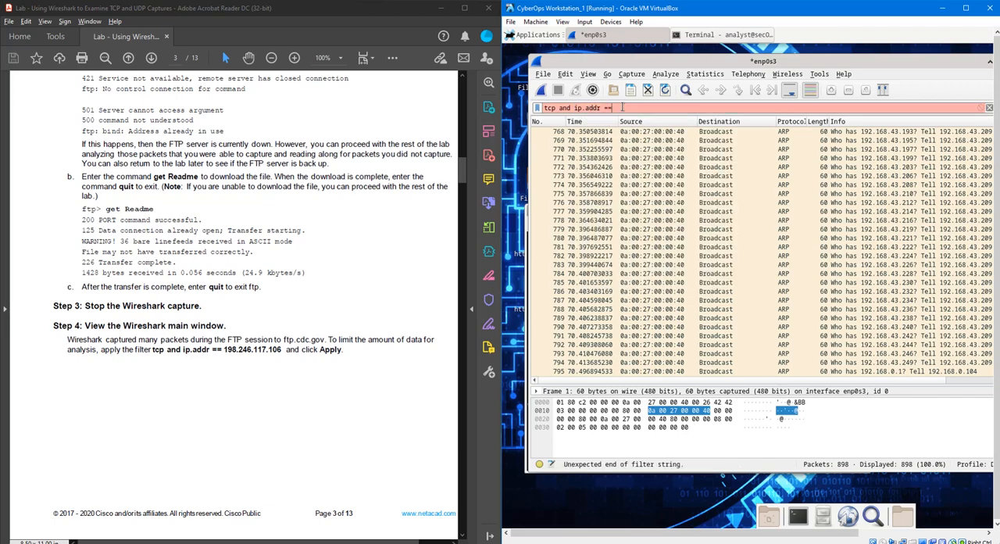
- In the terminal, change the recalled ftp command to "ping ftp.cdc.gov" and run it to resolve the server's IP address
left_click(715, 36)
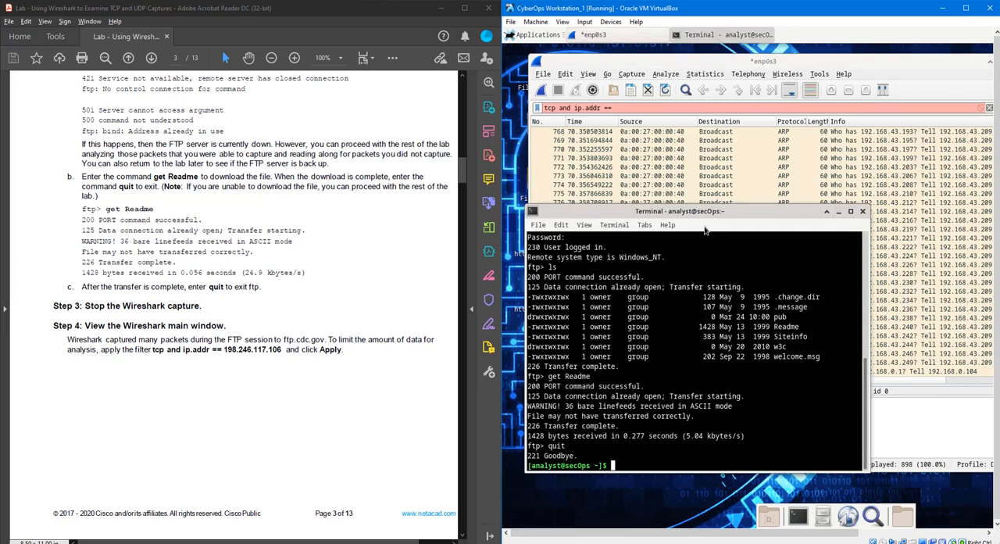
left_click_drag(713, 212, 733, 149)
key("Up")
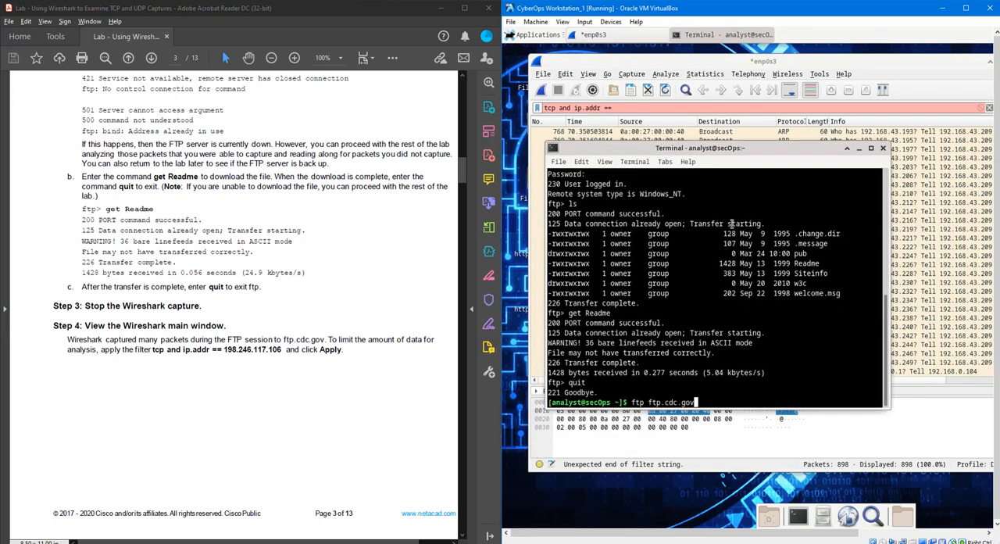
key("Home")
key("Right")
key("Right")
key("Right")
key("BackSpace")
key("BackSpace")
key("BackSpace")
type("ping")
key("Return")
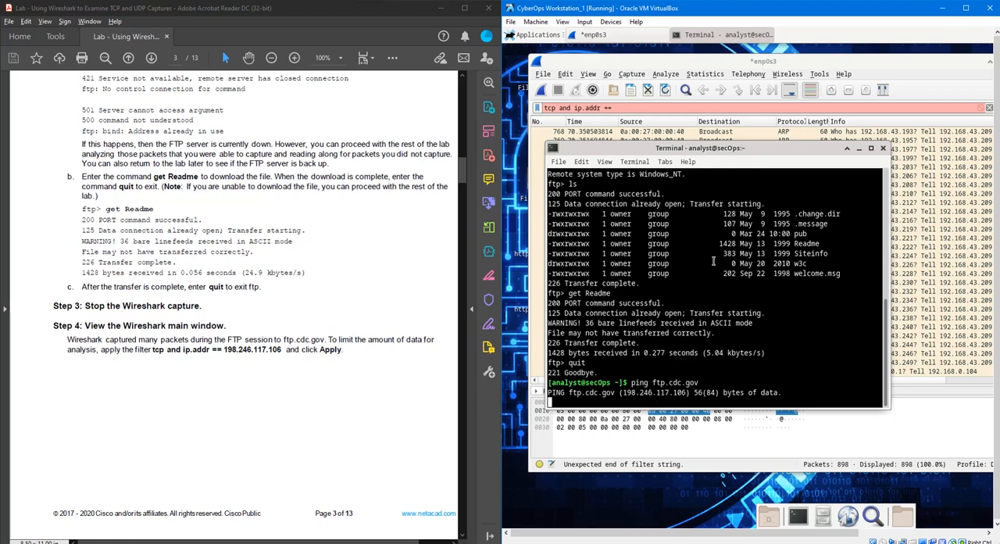
- Copy the server's IP from the ping output and apply the display filter "tcp and ip.addr == 198.246.117.106" in Wireshark
left_click_drag(689, 393, 623, 391)
right_click(623, 390)
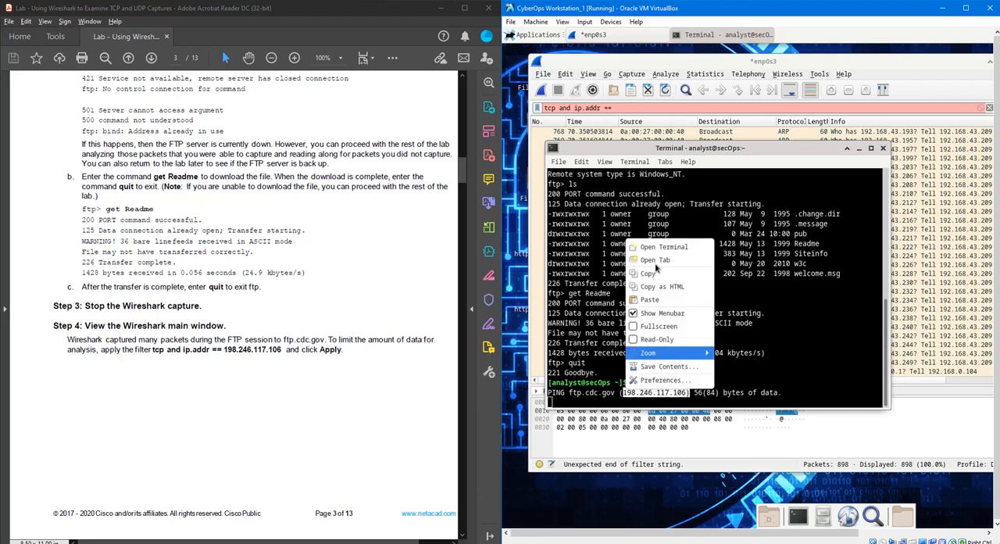
left_click(660, 264)
left_click(634, 108)
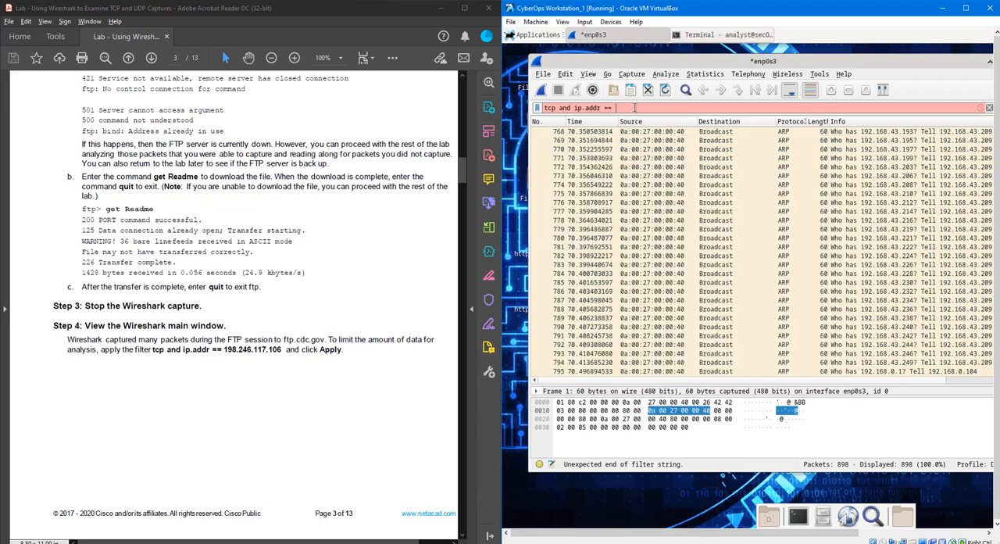
key("ctrl+v")
key("BackSpace")
key("Return")
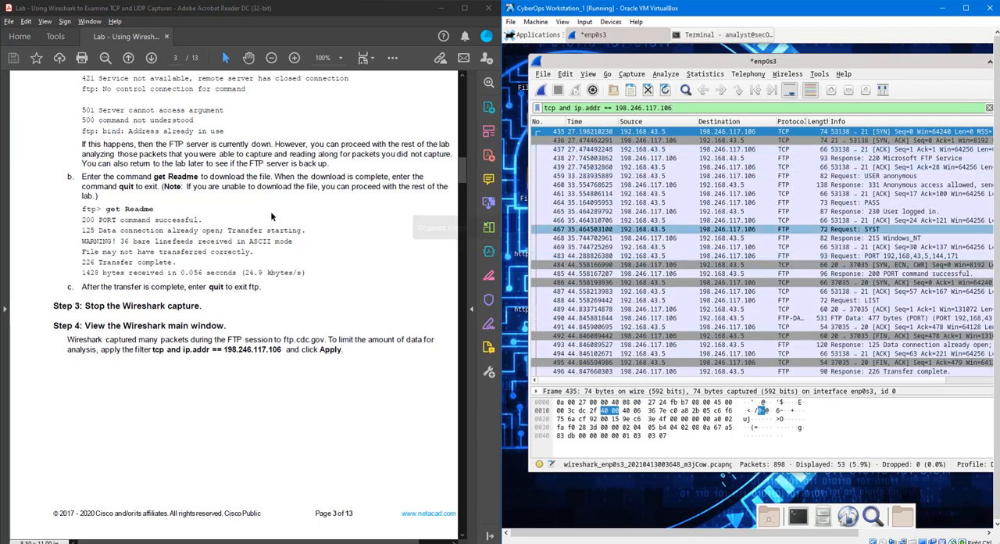
scroll(310, 398, "down", 8)
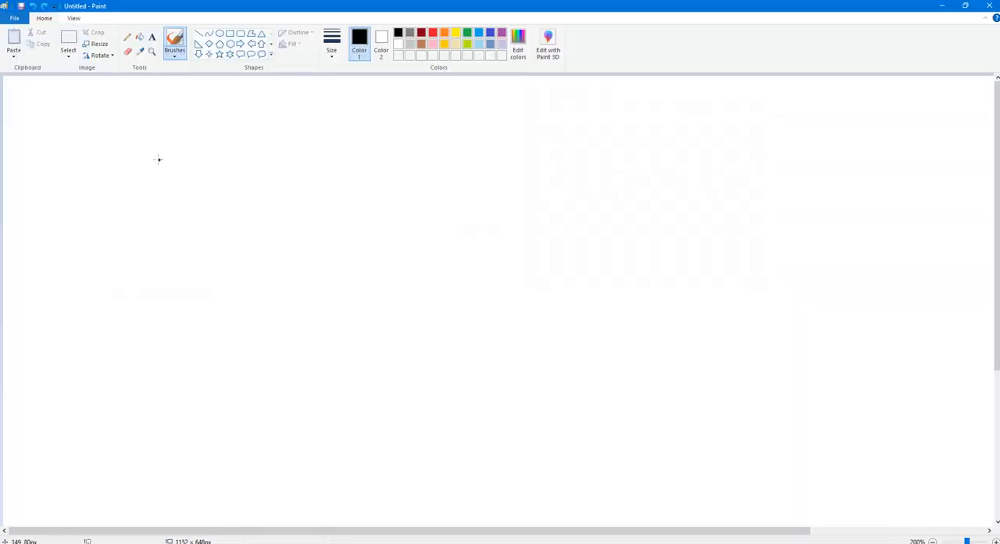
- In Paint, draw two facing brackets and handwrite "cl (src)" for the client and "sr (dst)" for the server
mouse_move(159, 159)
left_mouse_down()
mouse_move(213, 397)
mouse_move(166, 450)
left_mouse_up()
mouse_move(91, 235)
left_mouse_down()
mouse_move(78, 241)
mouse_move(110, 253)
left_mouse_up()
mouse_move(675, 140)
left_mouse_down()
mouse_move(603, 335)
mouse_move(606, 417)
mouse_move(655, 407)
left_mouse_up()
mouse_move(652, 243)
left_mouse_down()
mouse_move(652, 269)
mouse_move(642, 272)
left_mouse_up()
mouse_move(662, 247)
left_mouse_down()
mouse_move(663, 273)
mouse_move(673, 248)
left_mouse_up()
left_click_drag(62, 276, 75, 320)
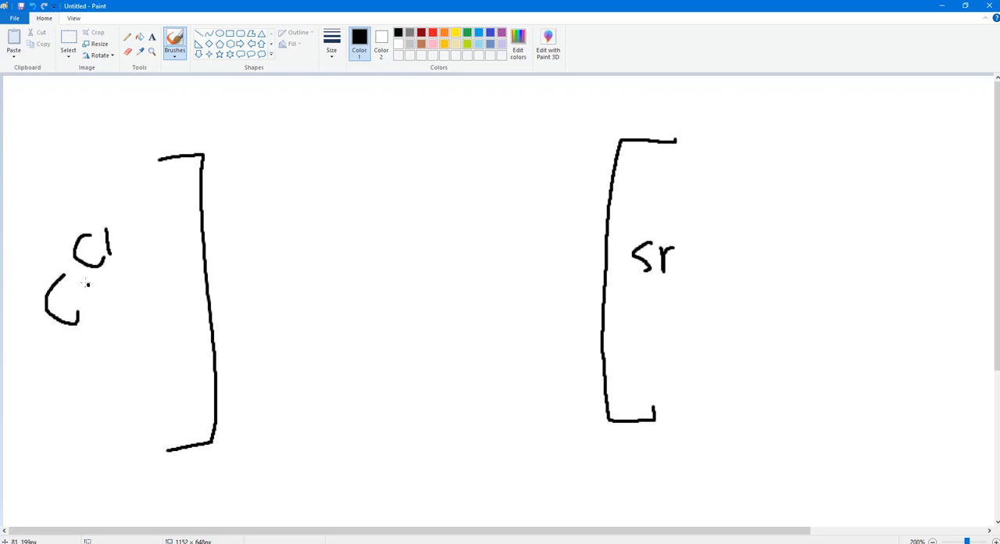
mouse_move(100, 285)
left_mouse_down()
mouse_move(78, 317)
mouse_move(108, 312)
left_mouse_up()
mouse_move(109, 297)
left_mouse_down()
mouse_move(125, 285)
mouse_move(149, 314)
left_mouse_up()
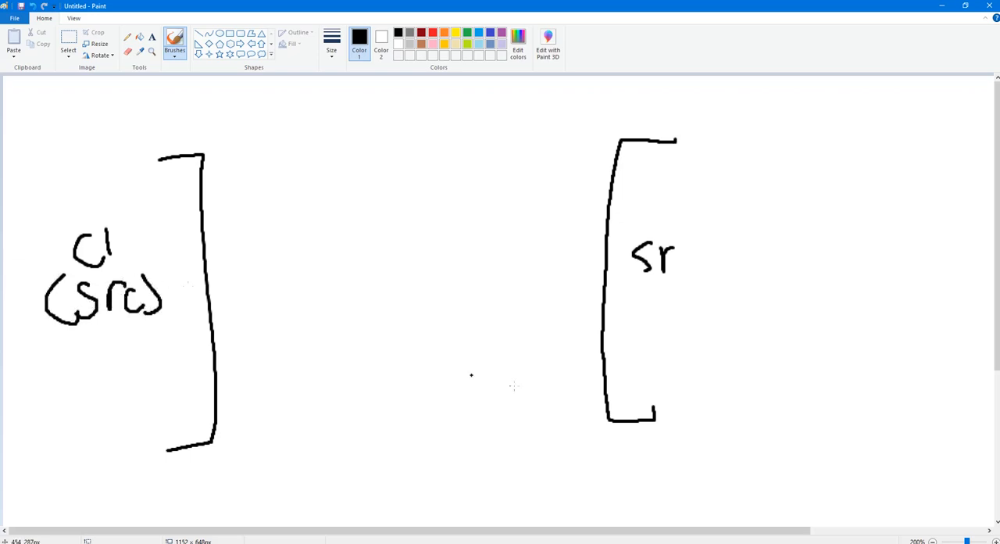
mouse_move(653, 294)
left_mouse_down()
mouse_move(653, 334)
mouse_move(679, 340)
left_mouse_up()
left_click_drag(701, 301, 703, 337)
mouse_move(695, 325)
left_mouse_down()
mouse_move(730, 323)
mouse_move(732, 349)
left_mouse_up()
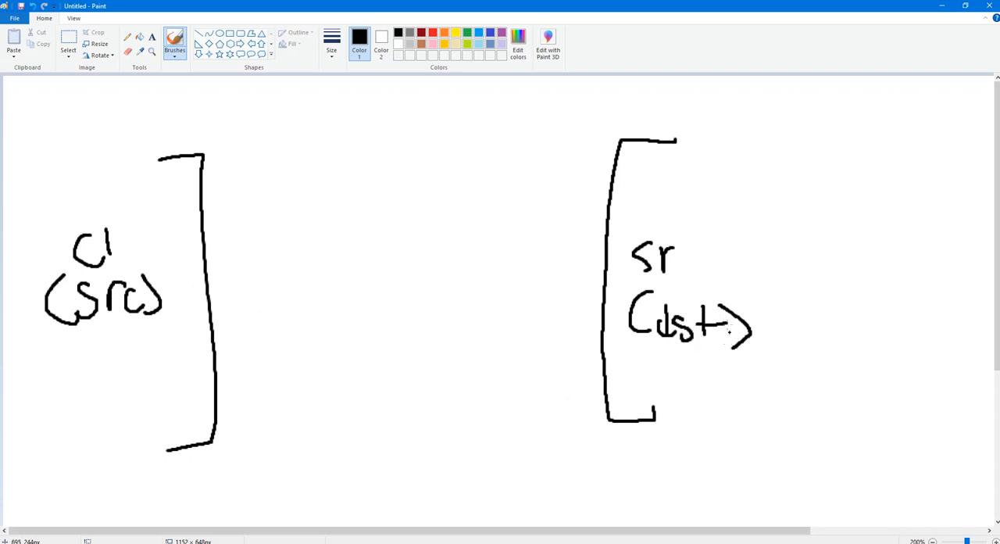
- Draw an arrow from the source bracket to the destination bracket and label it "SYN"
mouse_move(219, 164)
left_mouse_down()
mouse_move(558, 233)
mouse_move(527, 258)
left_mouse_up()
left_click_drag(343, 138, 326, 173)
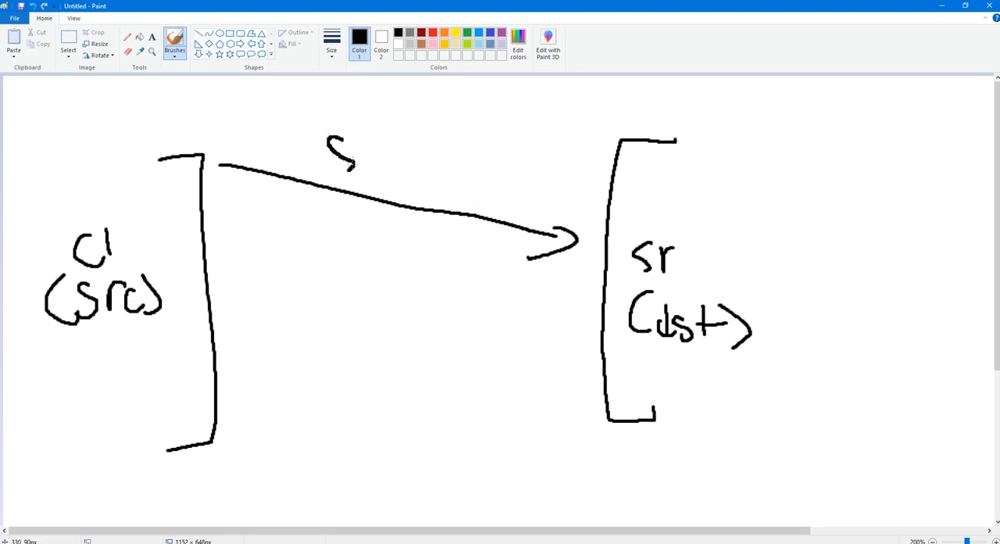
mouse_move(370, 138)
left_mouse_down()
mouse_move(408, 145)
mouse_move(383, 178)
mouse_move(418, 143)
mouse_move(439, 171)
left_mouse_up()
left_click_drag(442, 140, 443, 174)
- Draw a return arrow from the destination to the source below the SYN arrow and label it "SYN, ACK"
mouse_move(547, 278)
left_mouse_down()
mouse_move(245, 301)
mouse_move(258, 325)
left_mouse_up()
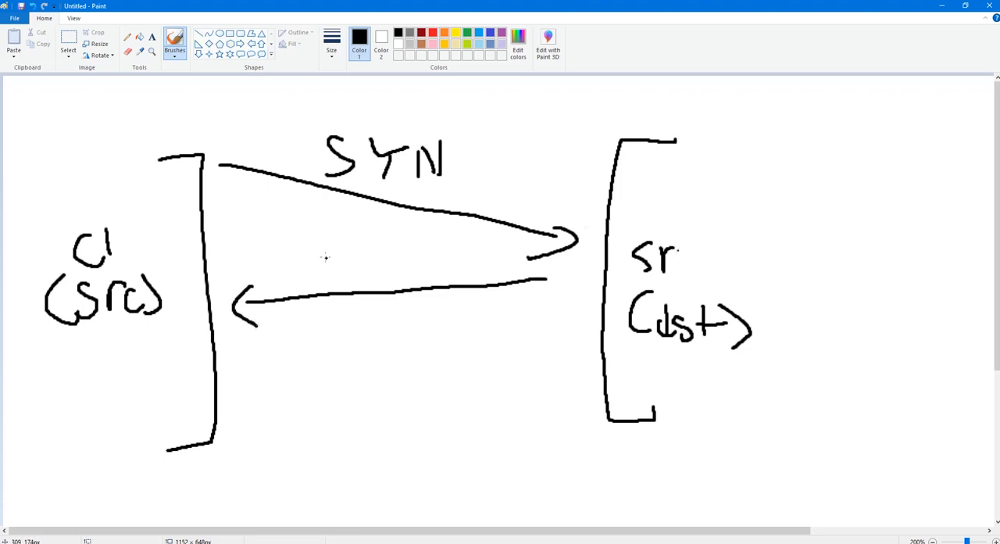
mouse_move(325, 257)
left_mouse_down()
mouse_move(310, 277)
mouse_move(352, 277)
left_mouse_up()
mouse_move(352, 264)
left_mouse_down()
mouse_move(362, 277)
mouse_move(368, 260)
mouse_move(390, 283)
mouse_move(412, 255)
mouse_move(450, 274)
left_mouse_up()
left_click_drag(462, 258, 473, 274)
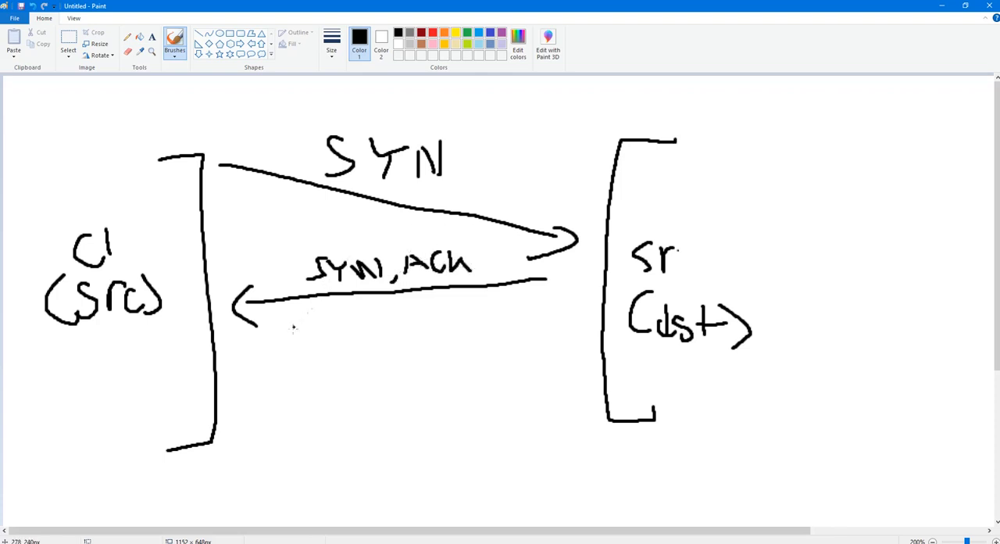
- Draw a third arrow from source to destination labelled "ACK" and circle all three handshake messages
mouse_move(271, 352)
left_mouse_down()
mouse_move(571, 414)
mouse_move(517, 426)
left_mouse_up()
mouse_move(390, 367)
left_mouse_down()
mouse_move(417, 366)
mouse_move(418, 353)
mouse_move(437, 366)
left_mouse_up()
left_click_drag(443, 341, 443, 363)
mouse_move(464, 342)
left_mouse_down()
mouse_move(446, 353)
mouse_move(467, 363)
left_mouse_up()
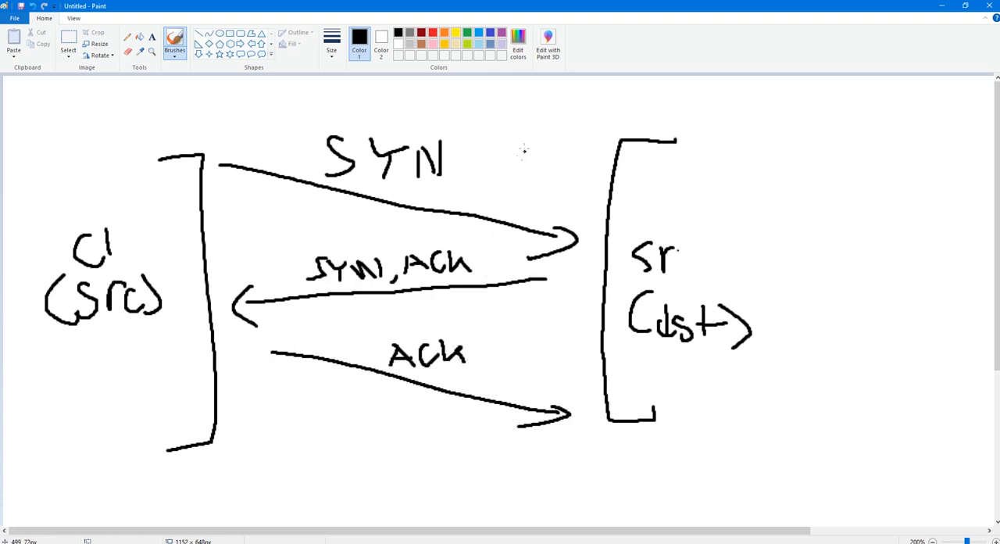
mouse_move(535, 123)
left_mouse_down()
mouse_move(461, 86)
mouse_move(300, 136)
mouse_move(258, 255)
mouse_move(298, 378)
mouse_move(492, 426)
mouse_move(500, 122)
mouse_move(347, 103)
mouse_move(270, 227)
mouse_move(300, 395)
mouse_move(469, 407)
mouse_move(484, 112)
left_mouse_up()
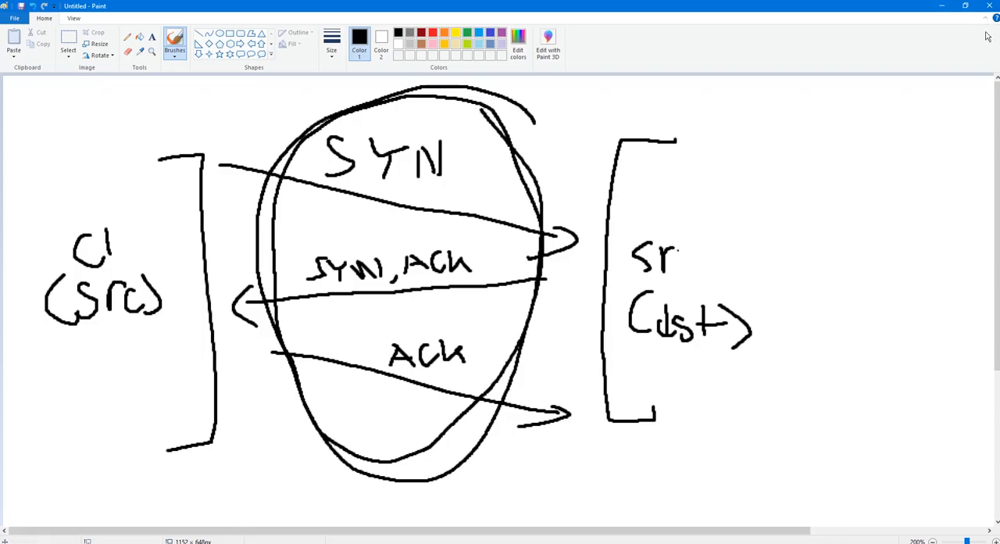
- Switch back to Wireshark and look through the filtered packet list for the SYN, ACK and FIN exchanges
left_click(942, 6)
left_click(735, 205)
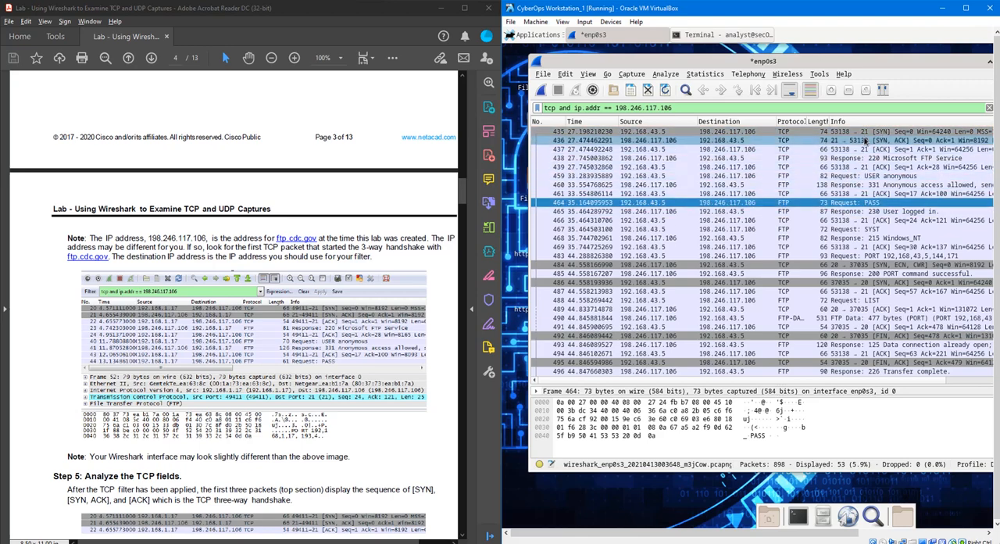
left_click(893, 288)
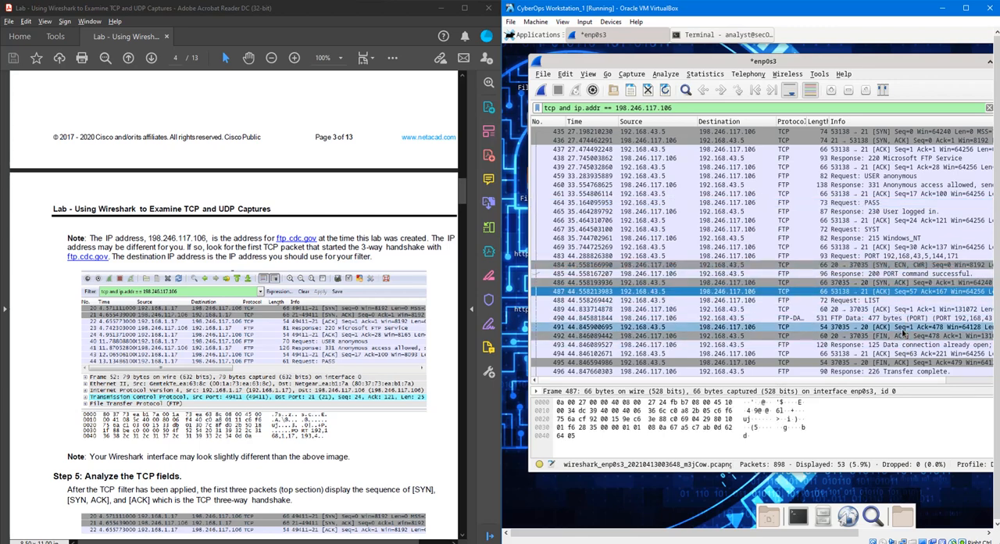
scroll(904, 366, "down", 4)
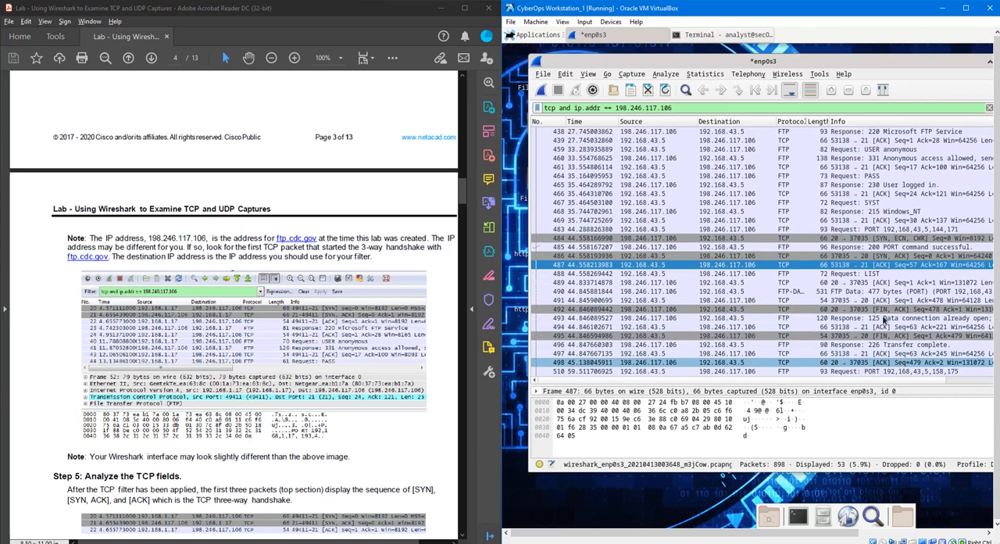
key("Down")
scroll(867, 325, "down", 3)
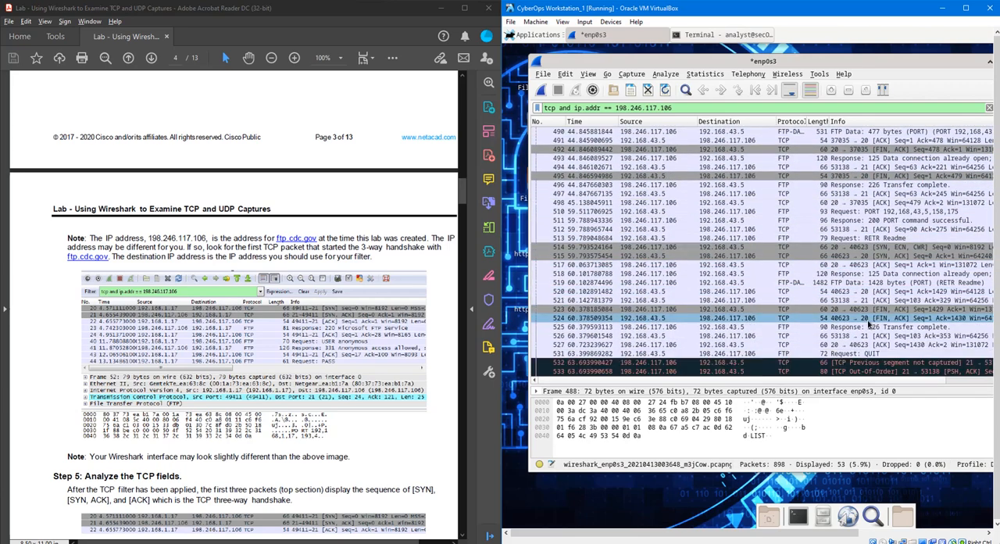
scroll(902, 328, "down", 1)
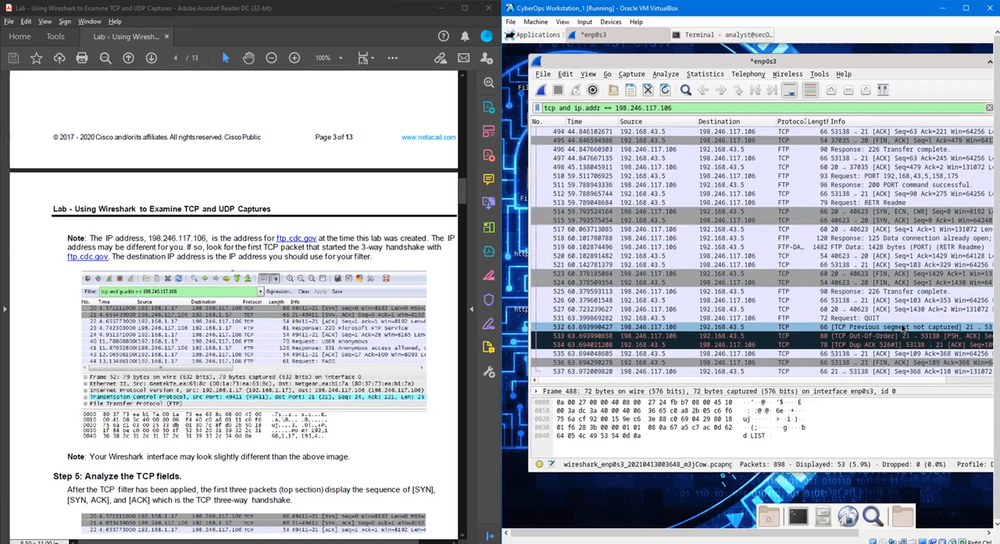
scroll(904, 332, "up", 6)
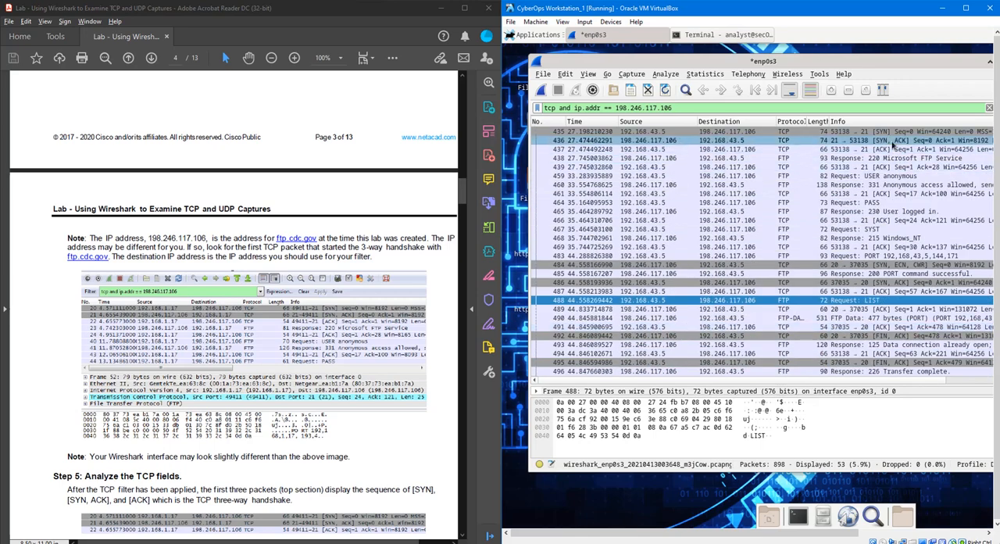
- Step through packets 435 to 437, the SYN, SYN-ACK and ACK of the first three-way handshake
left_click(889, 131)
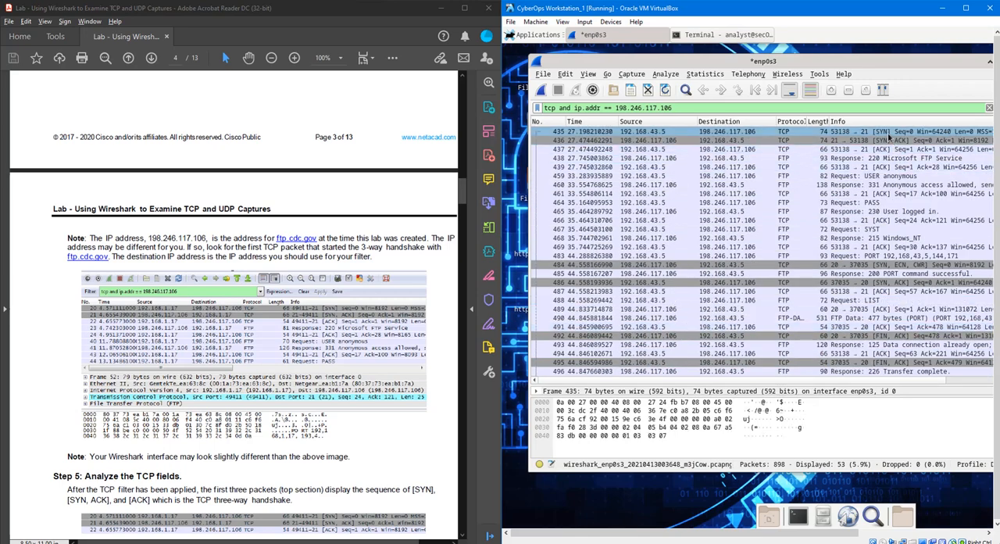
key("Down")
key("Down")
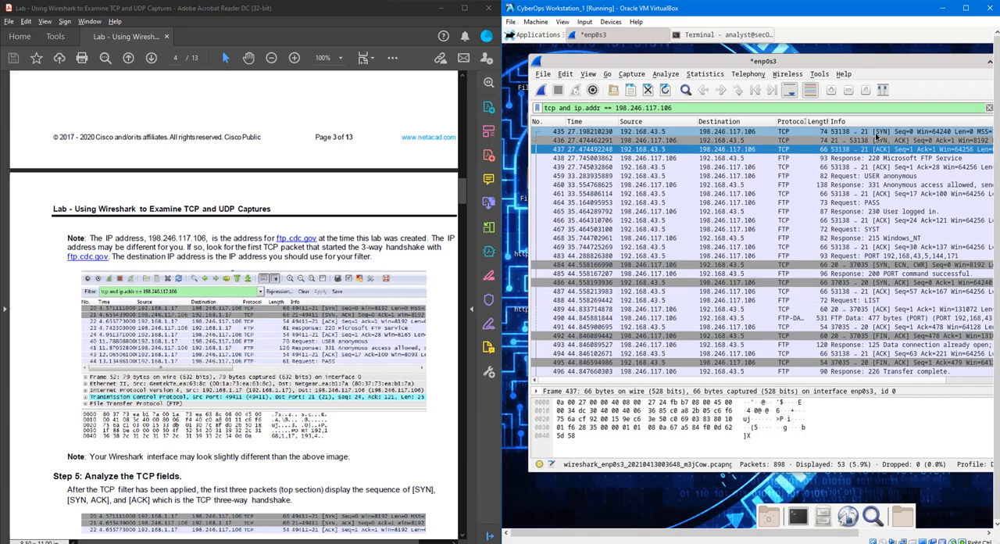
- Switch to Paint and circle the SYN arrow in the handshake diagram
key("alt+Tab")
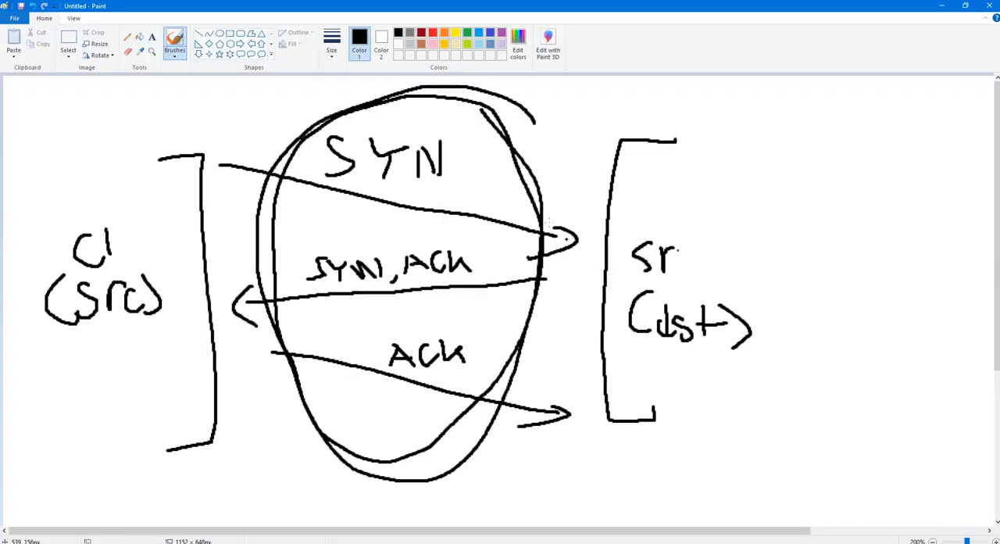
mouse_move(267, 129)
left_mouse_down()
mouse_move(243, 126)
mouse_move(573, 257)
mouse_move(272, 119)
mouse_move(254, 126)
left_mouse_up()
key("alt+Tab")
left_click(390, 9)
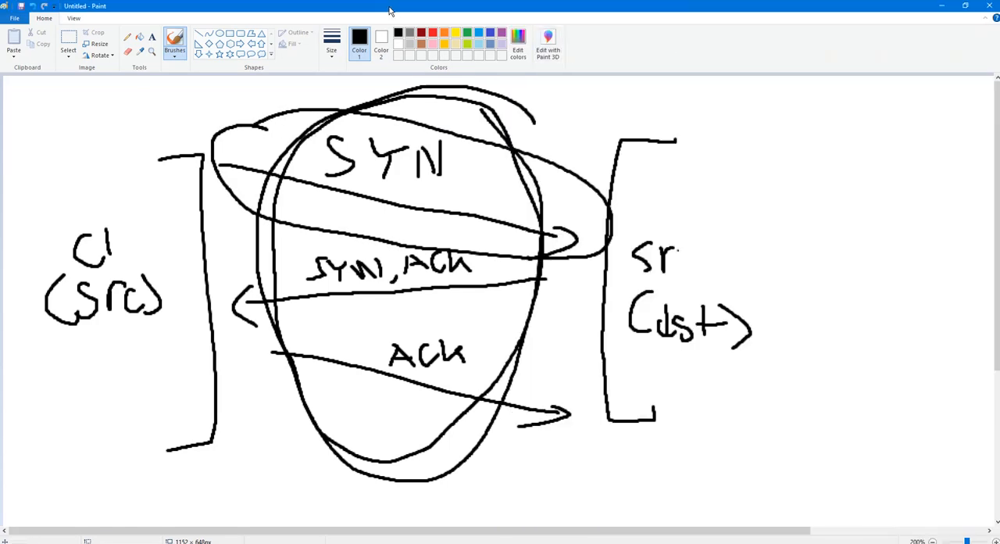
- Return to Wireshark, open SYN packet 435 in its own window and select its Transmission Control Protocol layer
left_click(941, 8)
double_click(828, 132)
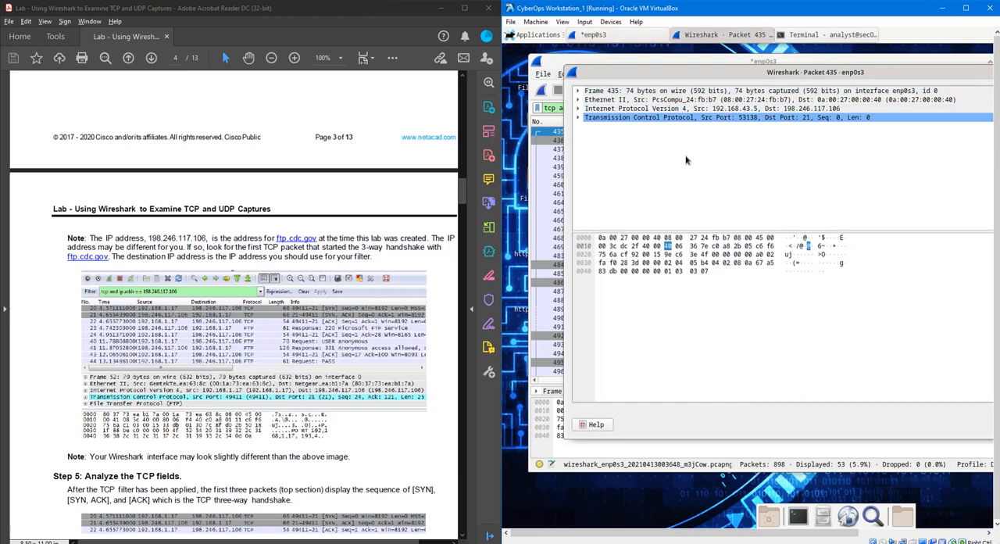
left_click(582, 108)
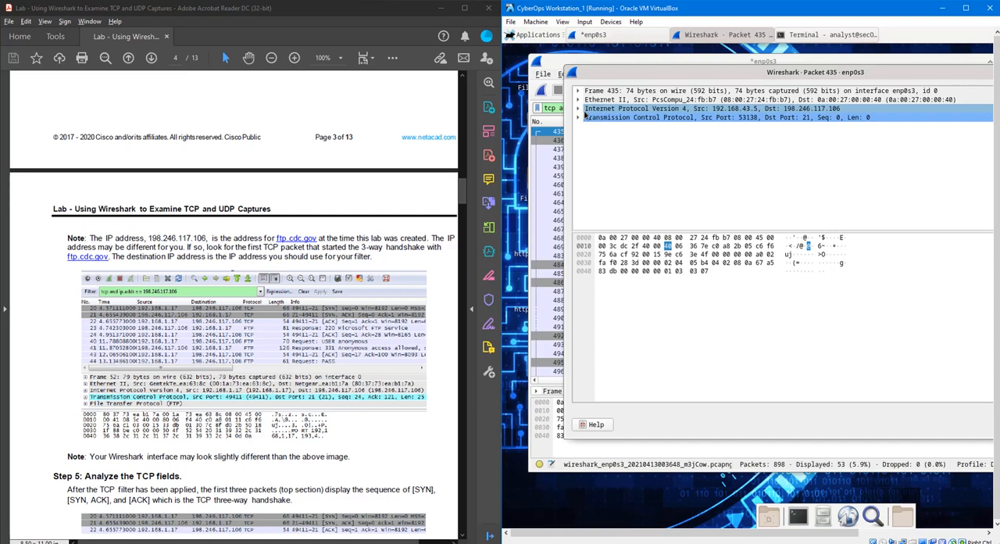
left_click(587, 118)
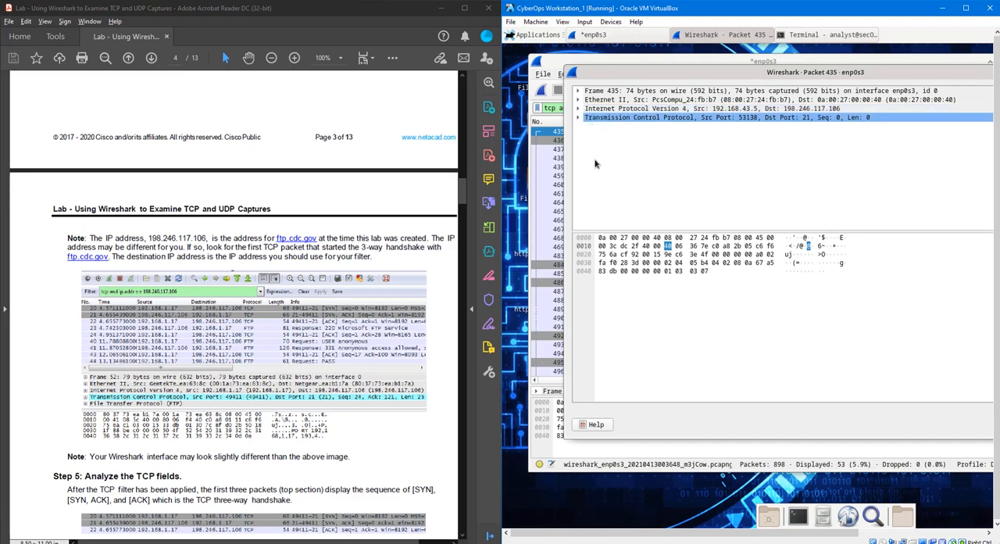
- Read Step 5 of the lab up to the expanded TCP datagram, then expand packet 435's TCP layer and enlarge the details pane
scroll(351, 435, "down", 10)
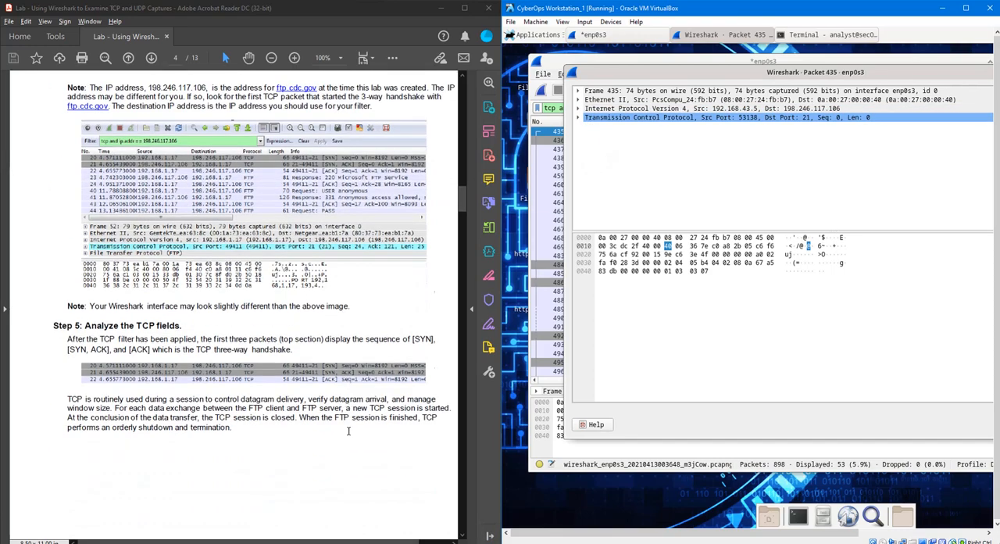
scroll(389, 370, "up", 2)
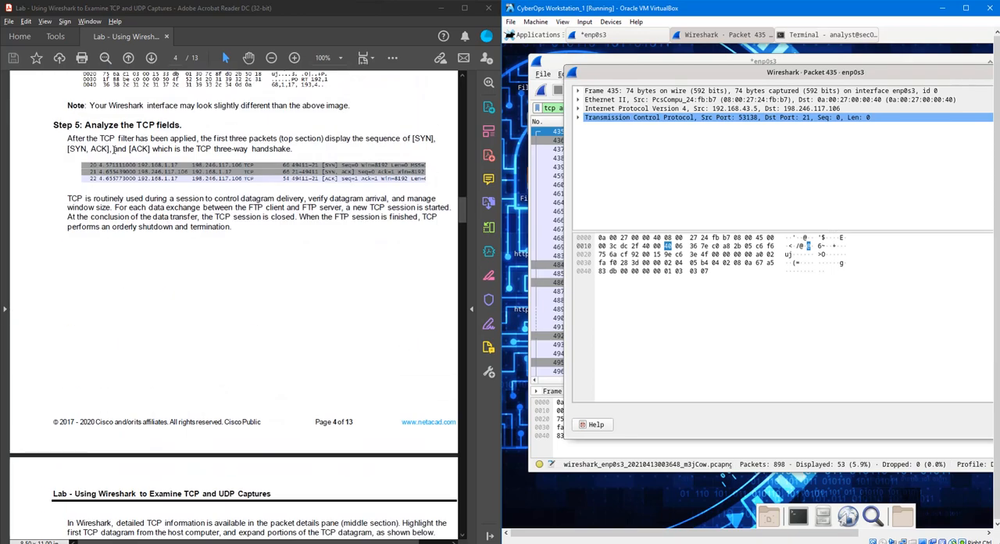
scroll(385, 344, "down", 7)
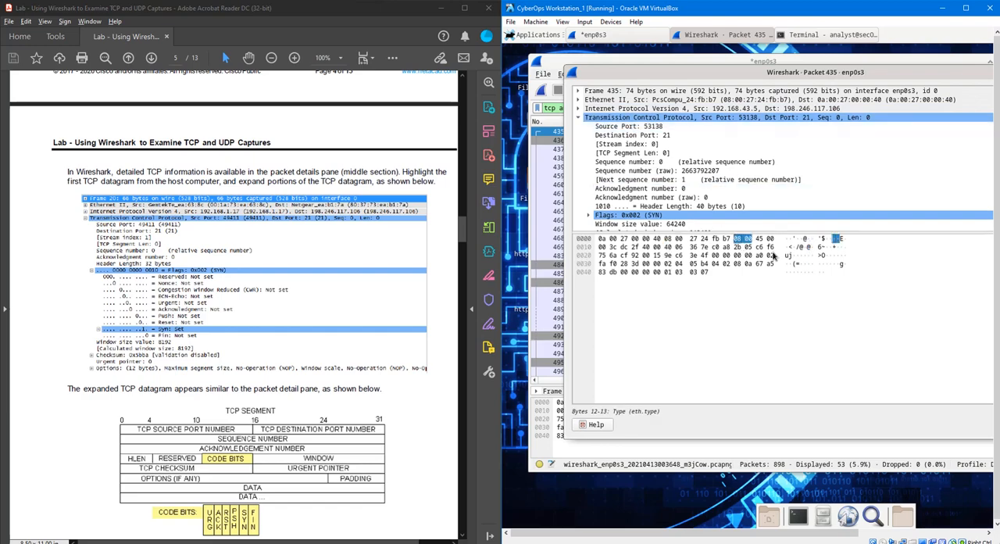
left_click_drag(790, 230, 789, 320)
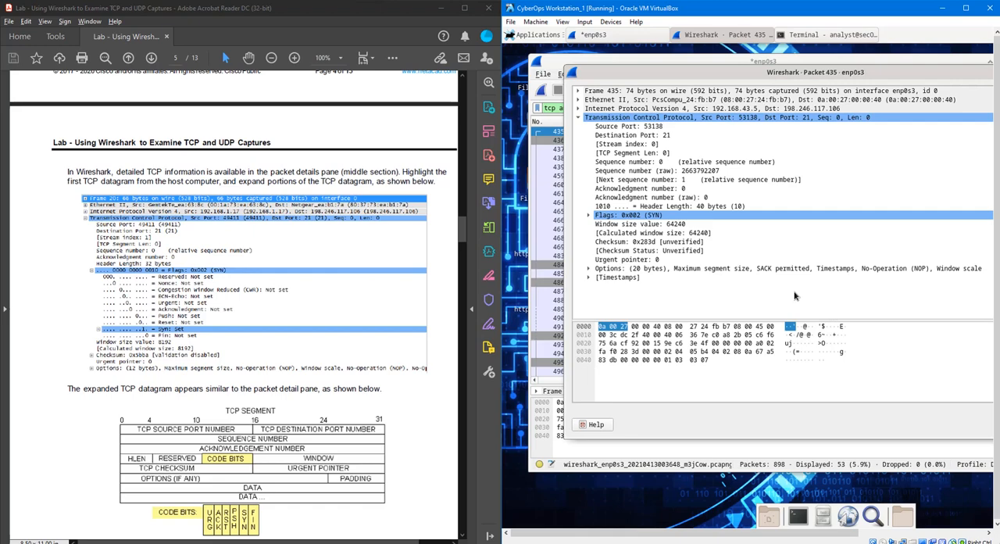
- Select the Destination Port field of packet 435 and expand its TCP Flags to examine the individual bits
left_click(622, 130)
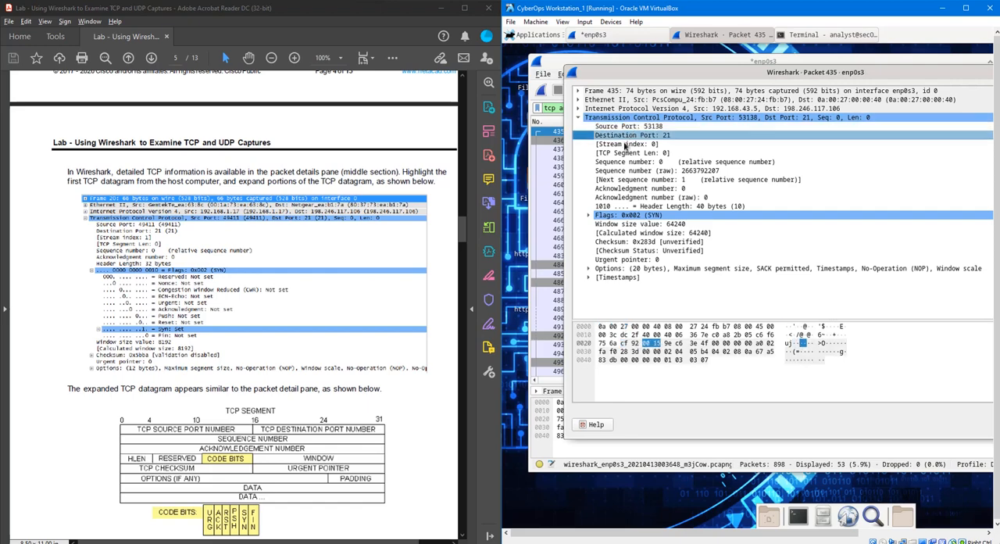
left_click(629, 136)
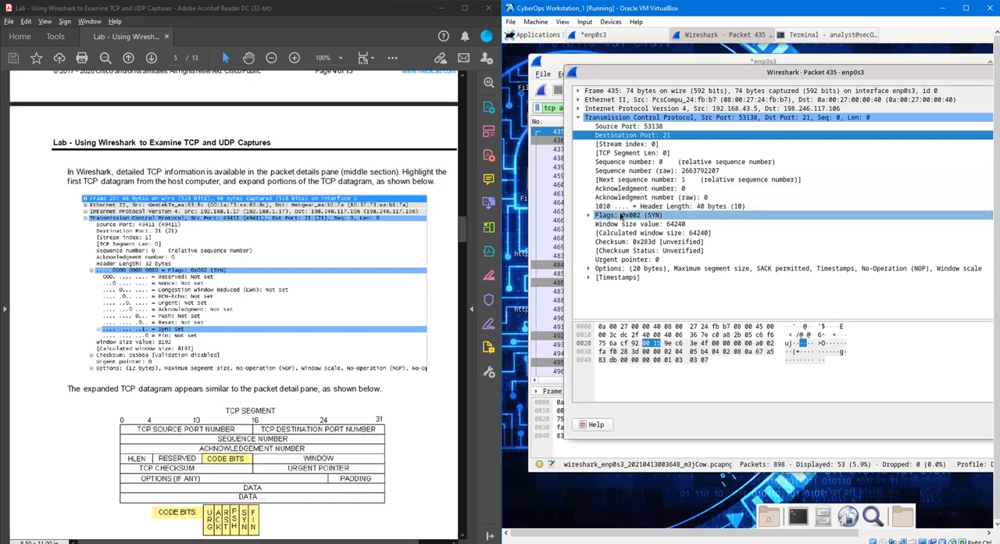
left_click(590, 216)
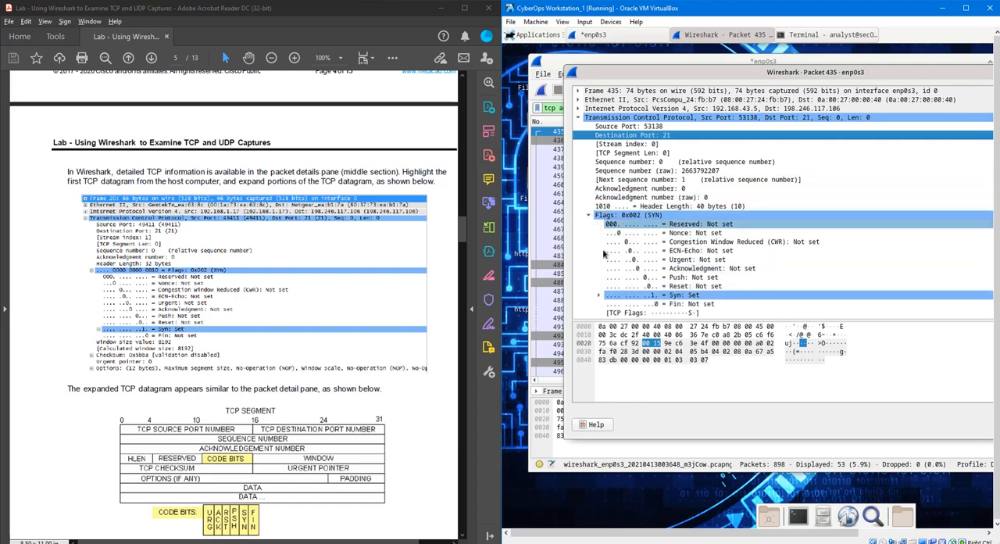
scroll(655, 293, "down", 2)
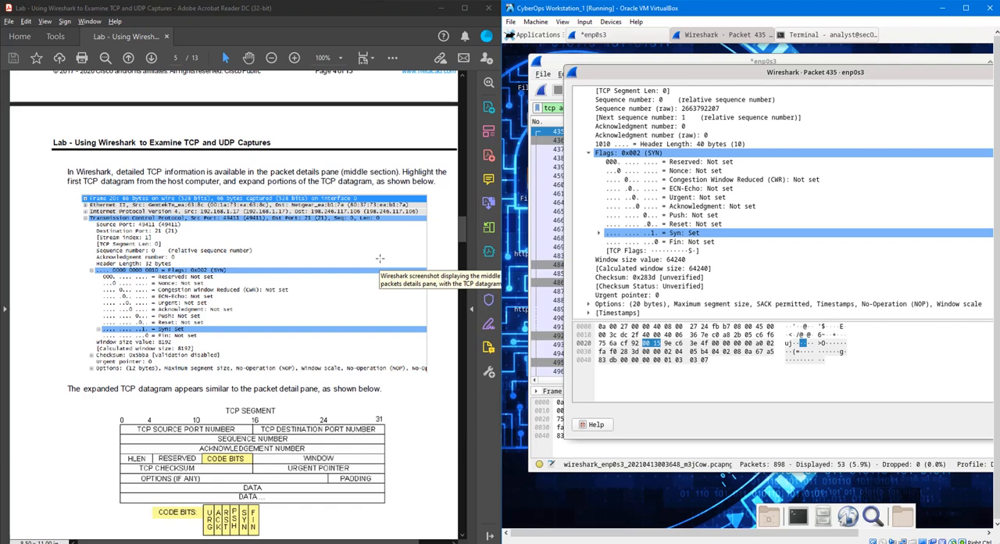
- Compare the lab's TCP segment diagram with packet 435's fields, selecting its source port and destination port
scroll(289, 385, "down", 4)
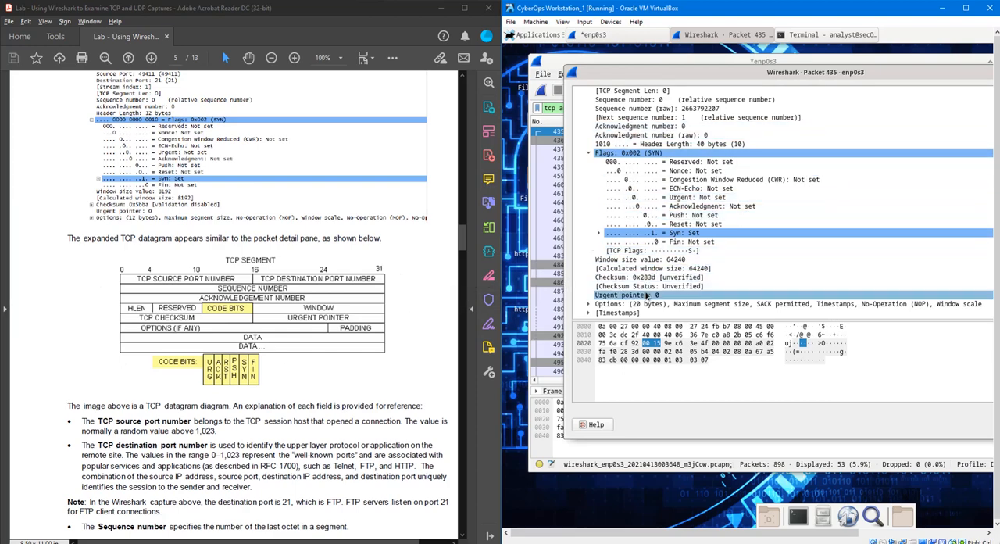
scroll(147, 321, "down", 2)
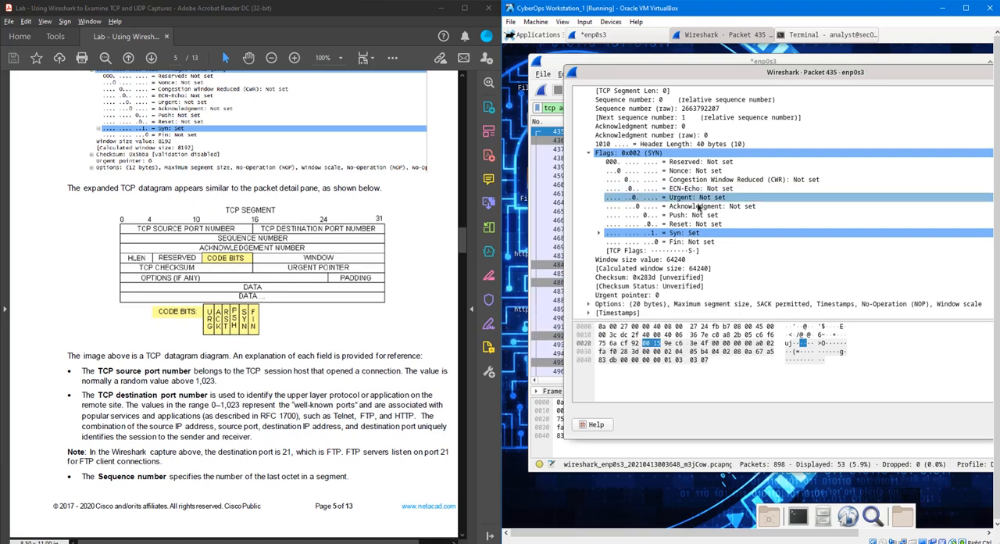
scroll(722, 268, "up", 2)
left_click(669, 125)
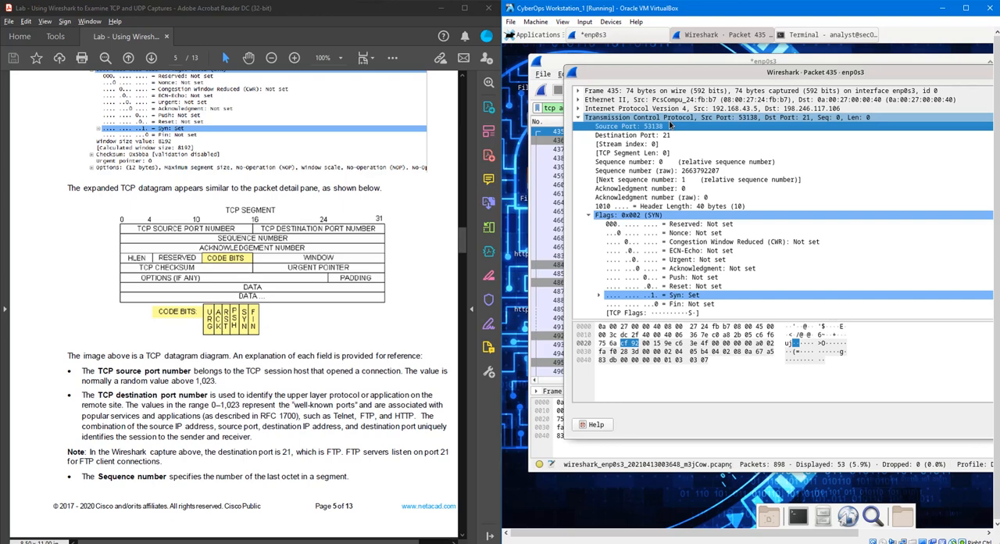
left_click(679, 138)
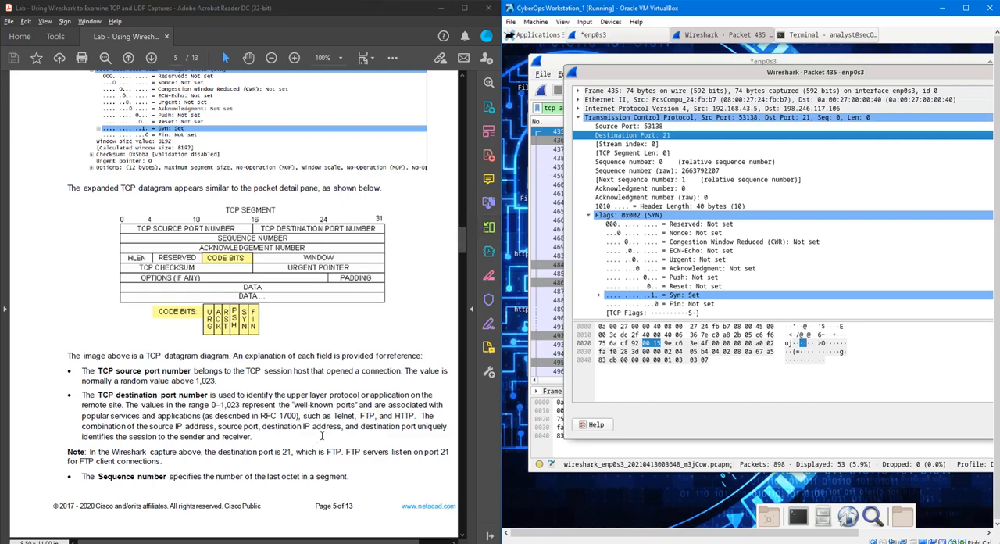
- Read the lab's TCP field explanations against packet 435's flags, window size and options, continuing to the blank results table
scroll(321, 435, "down", 2)
scroll(322, 435, "down", 5)
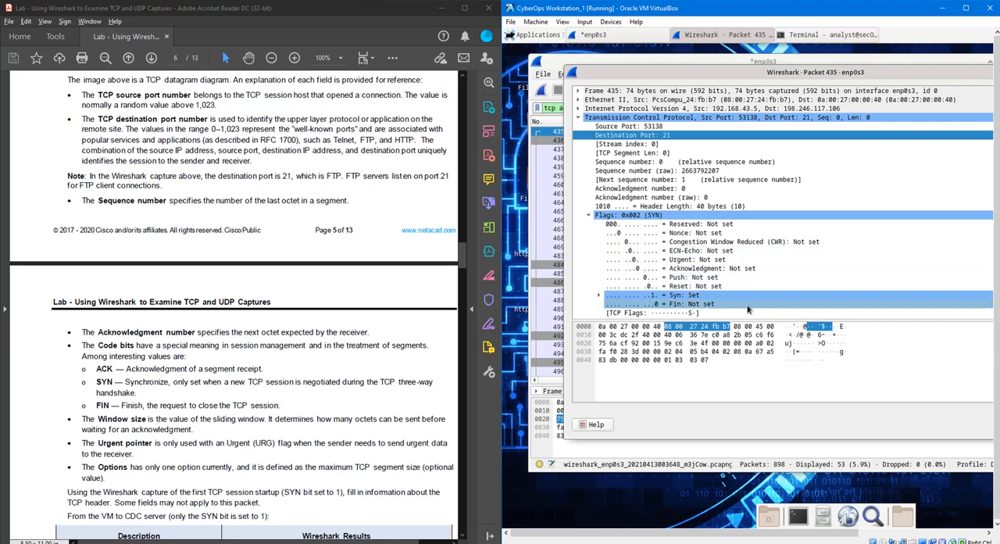
scroll(252, 350, "down", 3)
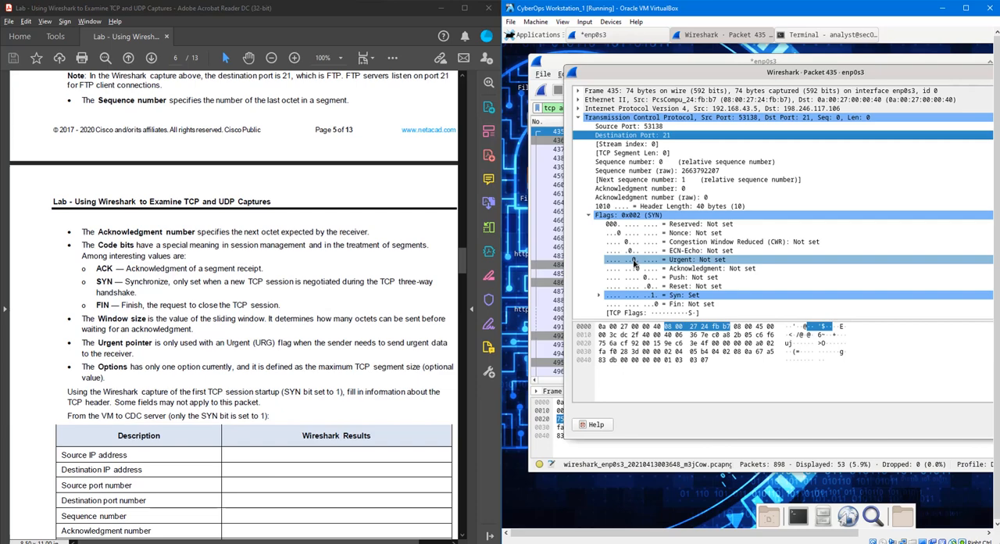
scroll(635, 265, "down", 1)
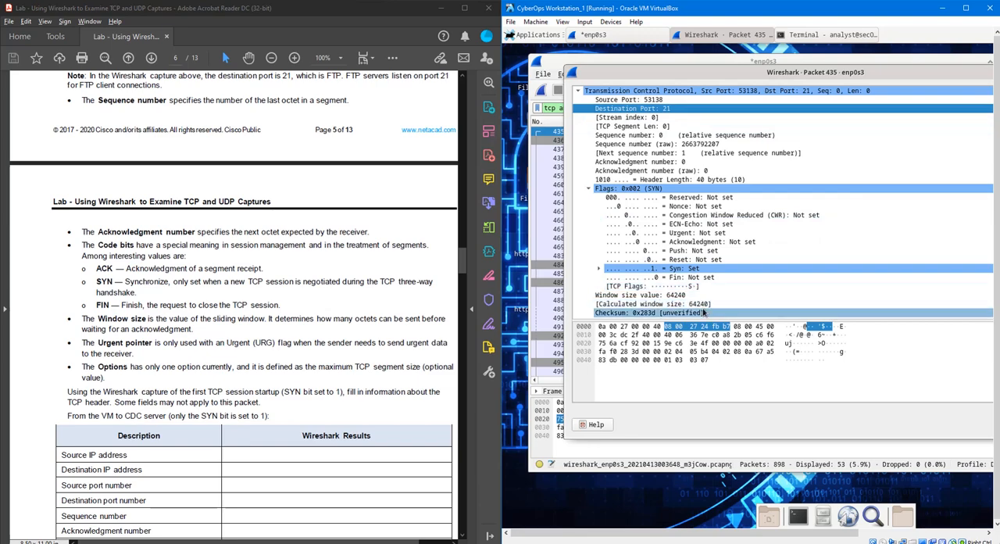
scroll(676, 297, "down", 1)
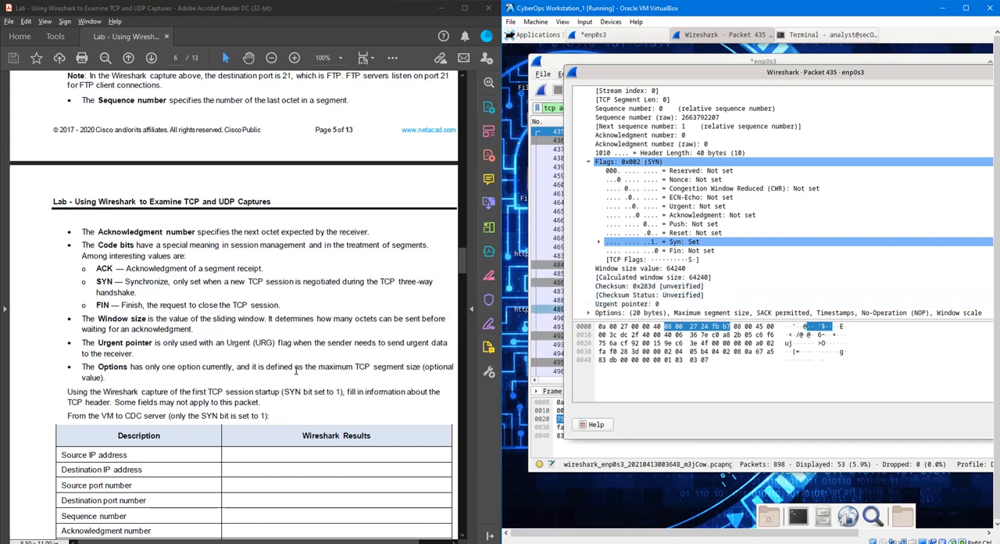
scroll(298, 361, "down", 1)
scroll(298, 361, "down", 5)
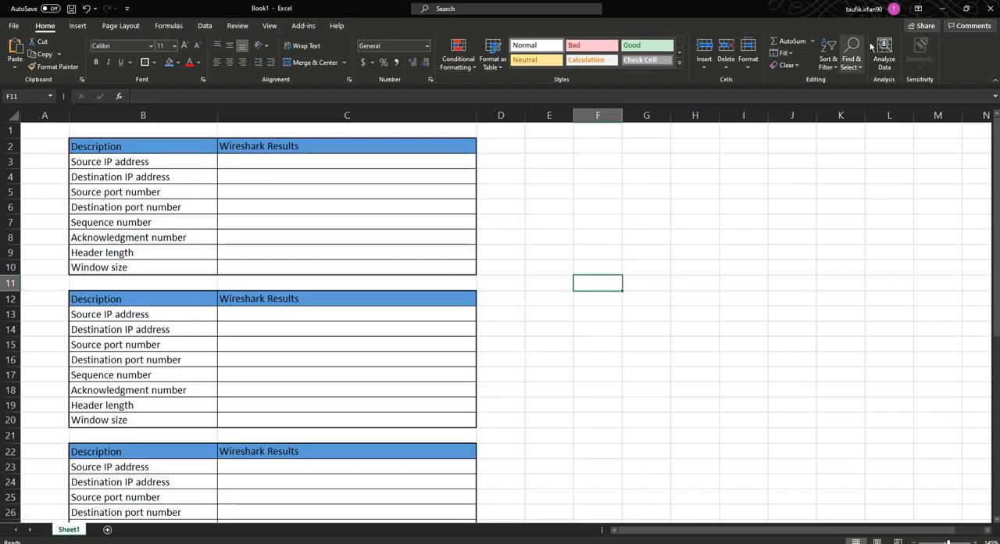
- Switch to Excel, place its reduced window over the lab document beside Wireshark, and expand packet 435's Internet Protocol Version 4 layer
double_click(777, 6)
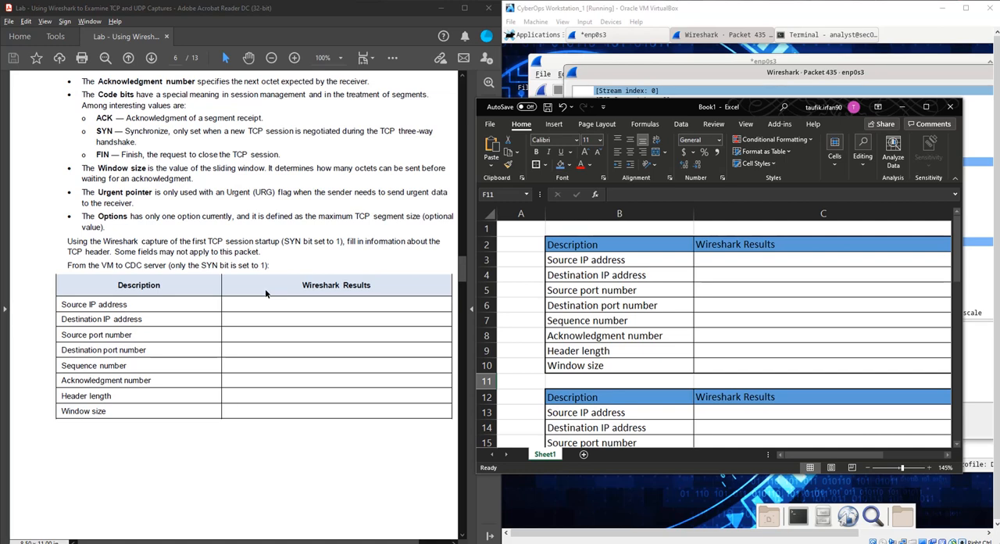
left_click_drag(692, 101, 214, 68)
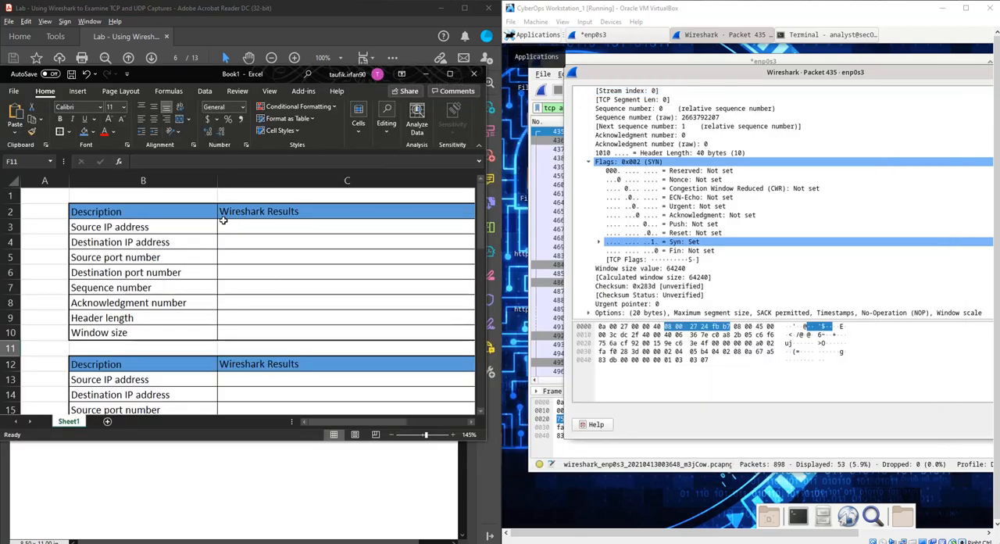
scroll(652, 237, "up", 2)
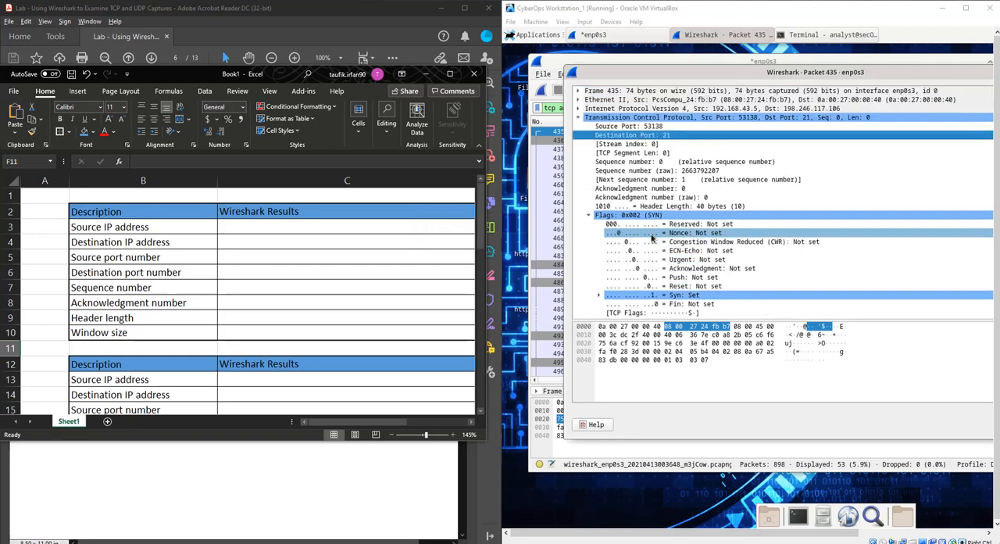
left_click(579, 109)
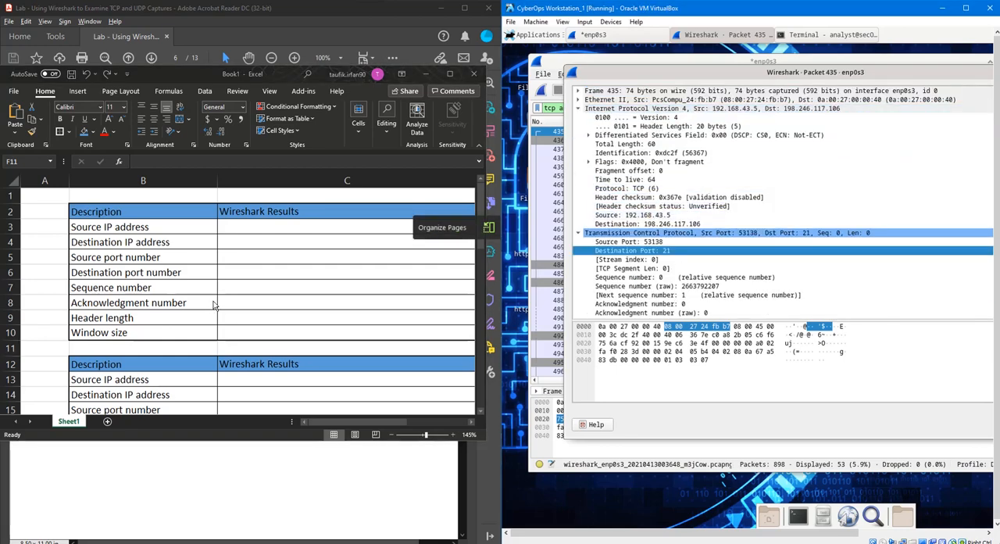
- Enter 192.168.43.5 as source IP address and 198.246.117.106 as destination IP address in the first results table
double_click(250, 227)
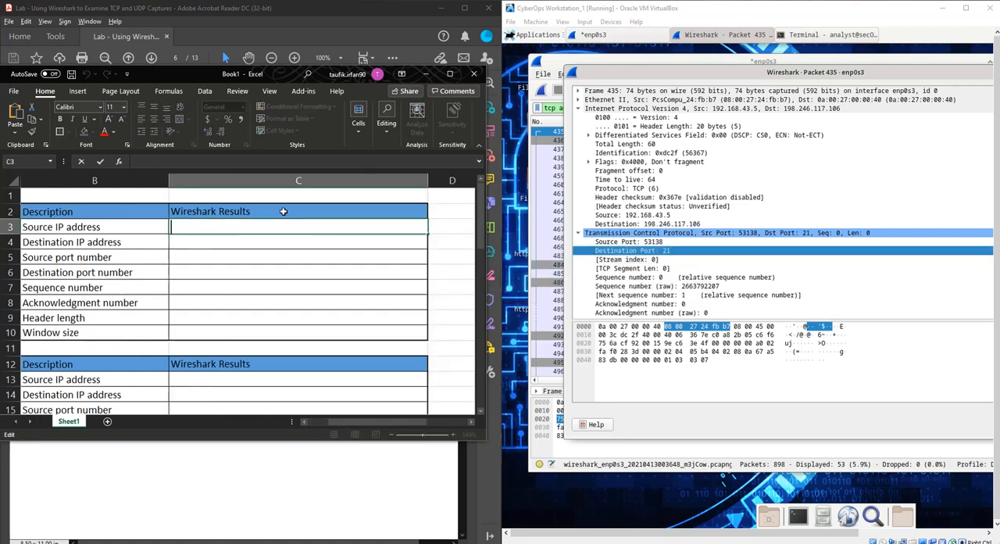
type("192.168.43.")
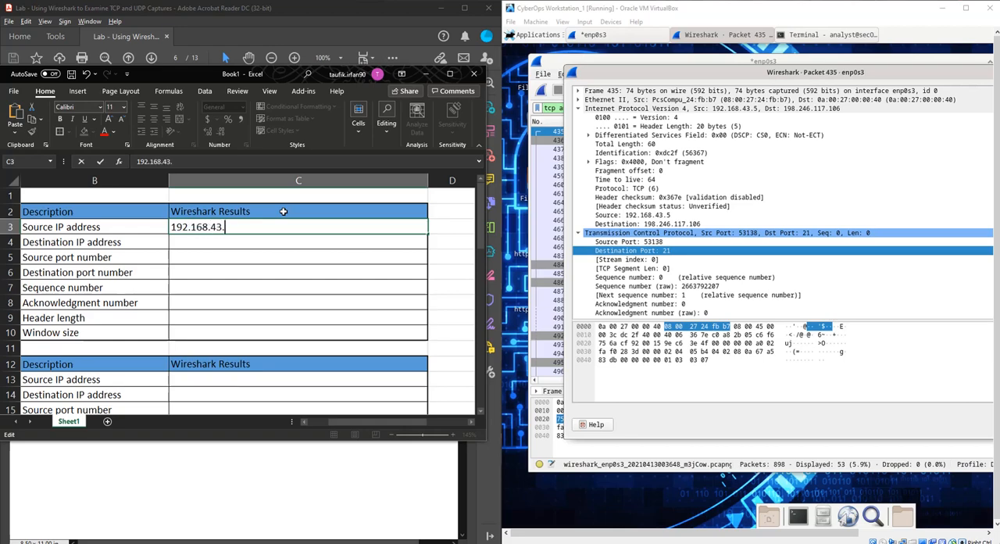
type("5")
key("Return")
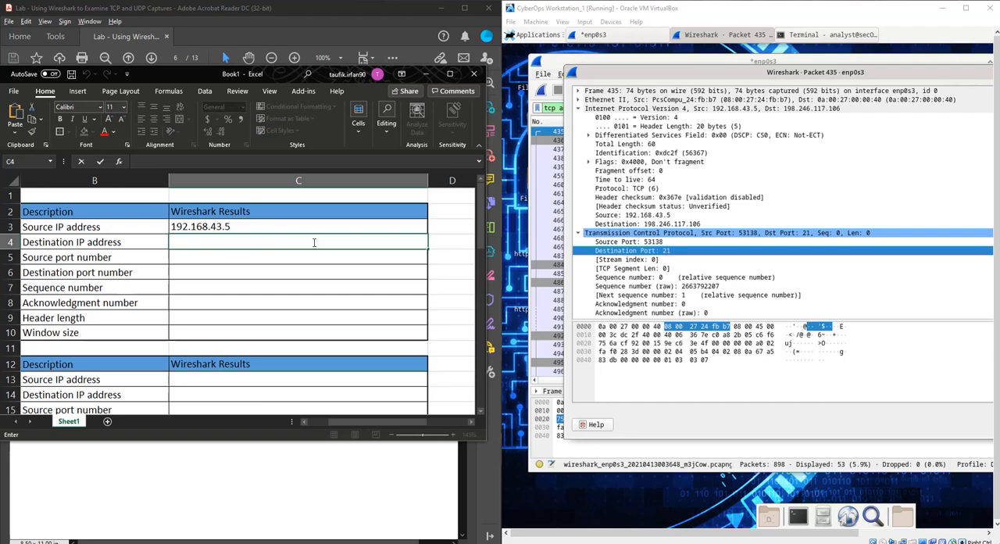
type("198.246.117.106")
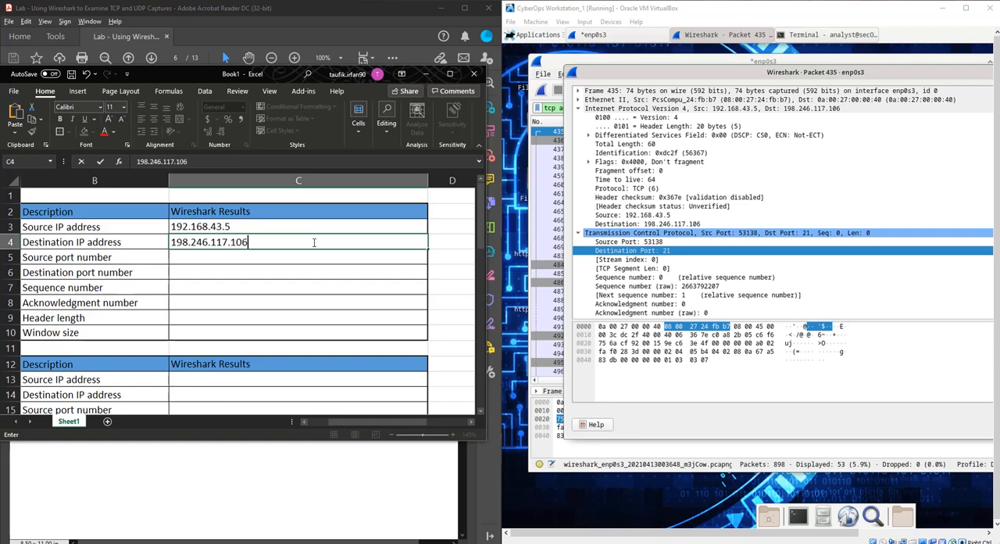
- Enter source port number 53138 and destination port number 21 in the first results table
scroll(673, 250, "down", 7)
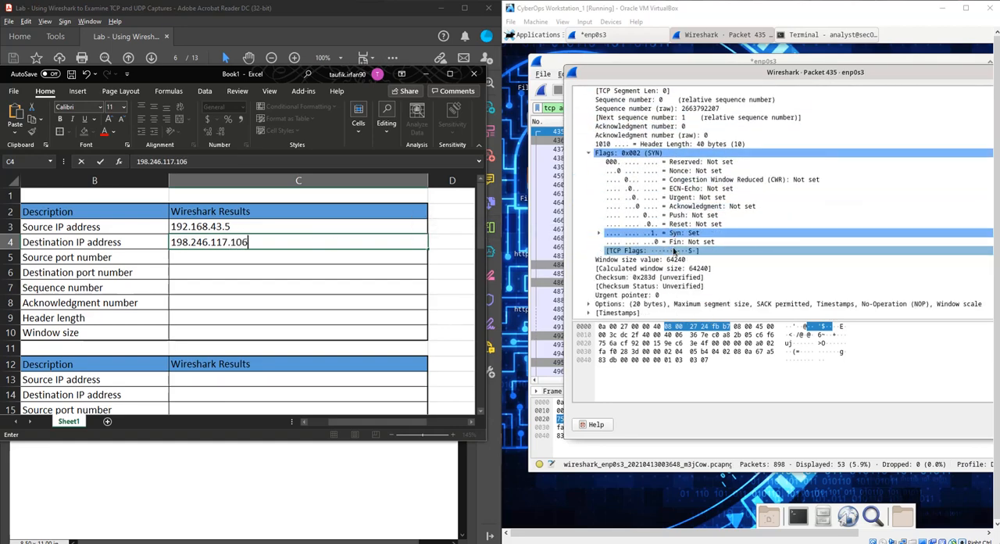
scroll(674, 251, "up", 2)
left_click(329, 255)
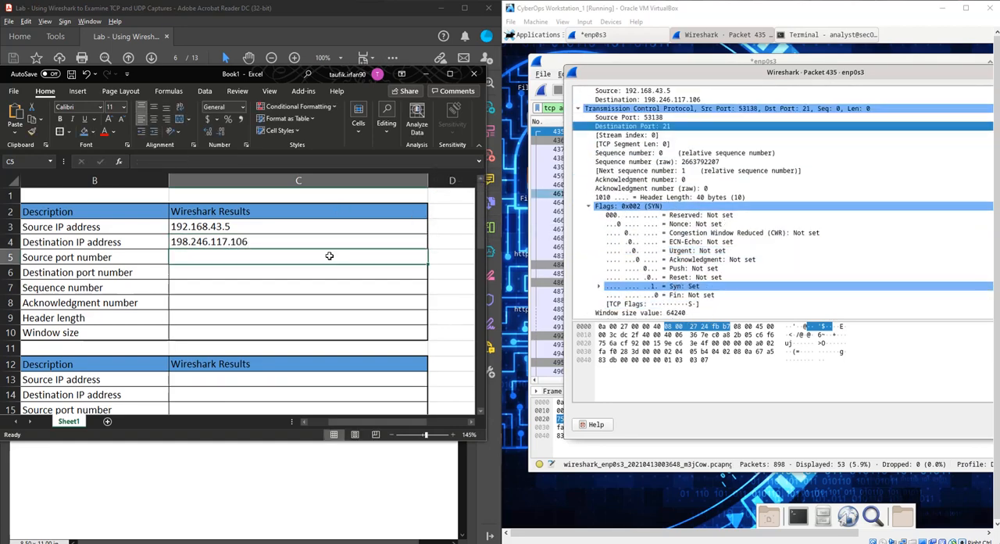
double_click(329, 255)
type("53138")
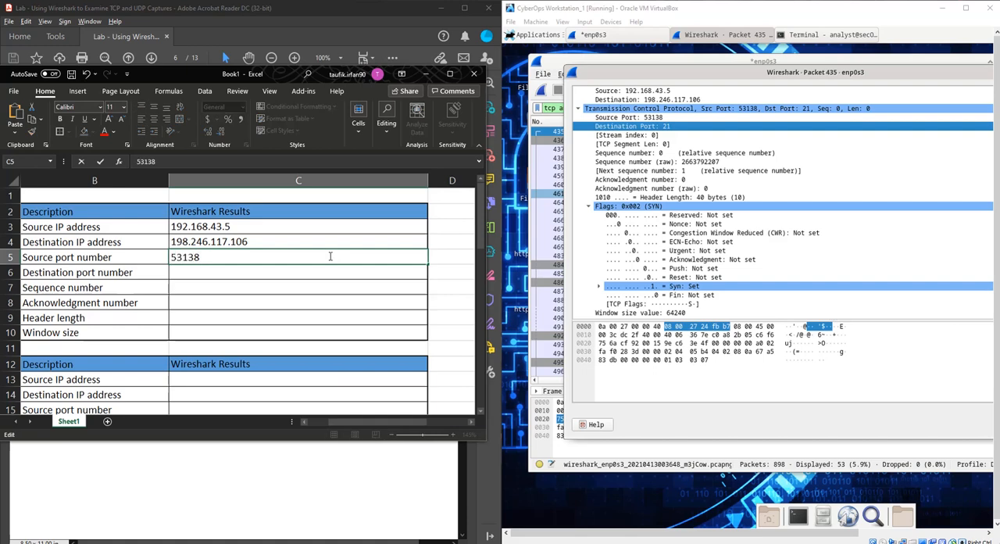
left_click(325, 278)
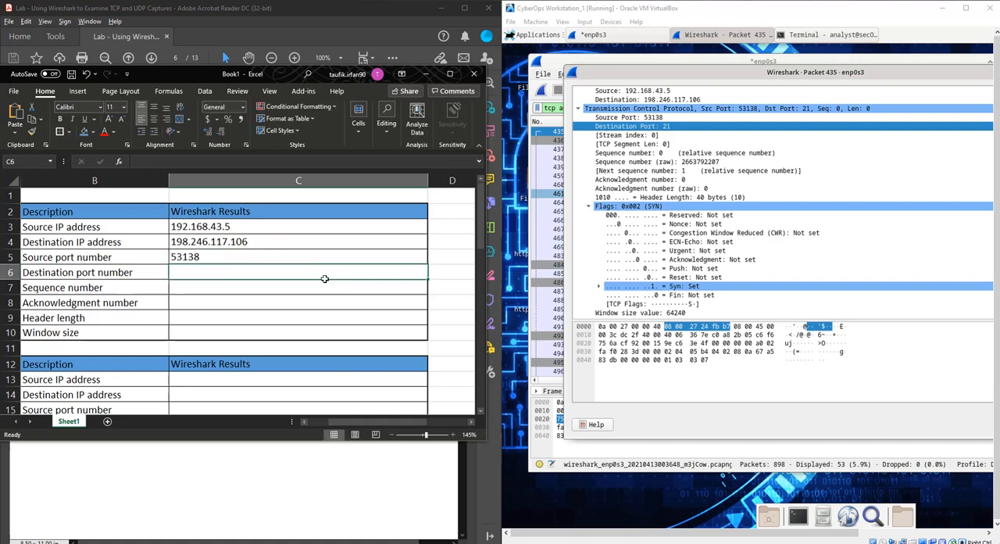
double_click(327, 275)
type("21")
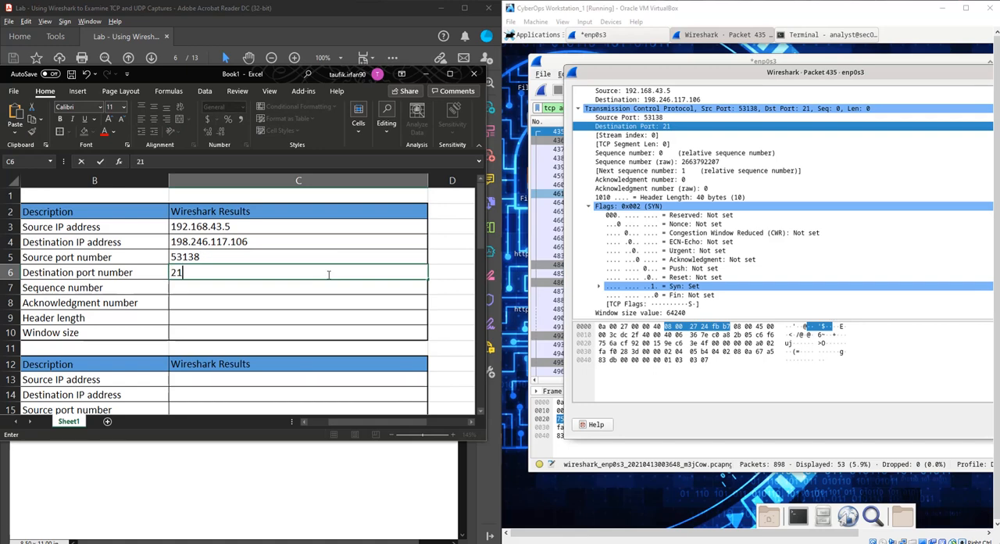
- Enter 0 for both the sequence number and the acknowledgment number in the first results table
double_click(336, 289)
type("0")
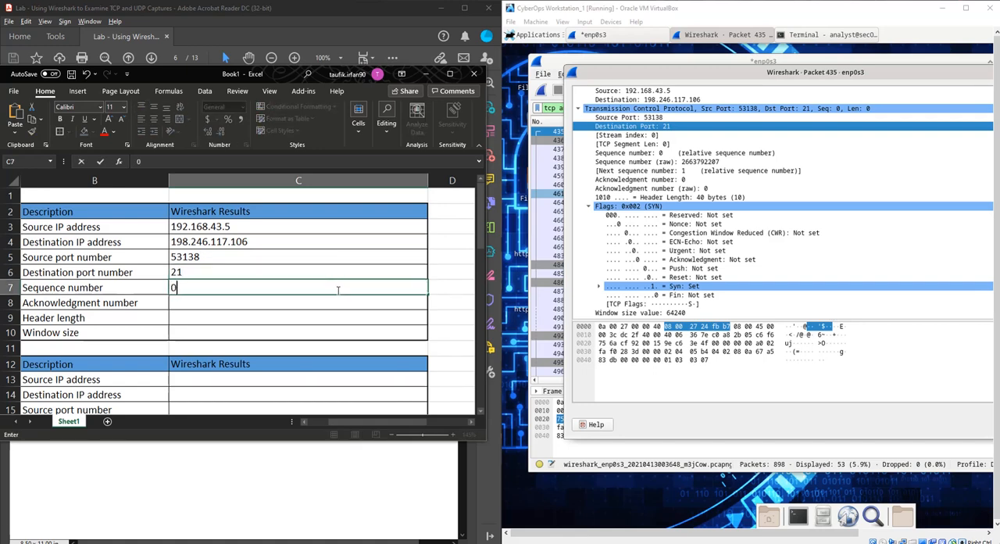
left_click(290, 313)
double_click(289, 303)
type("0")
- Enter a header length of 40 bytes in the first results table
left_click(289, 317)
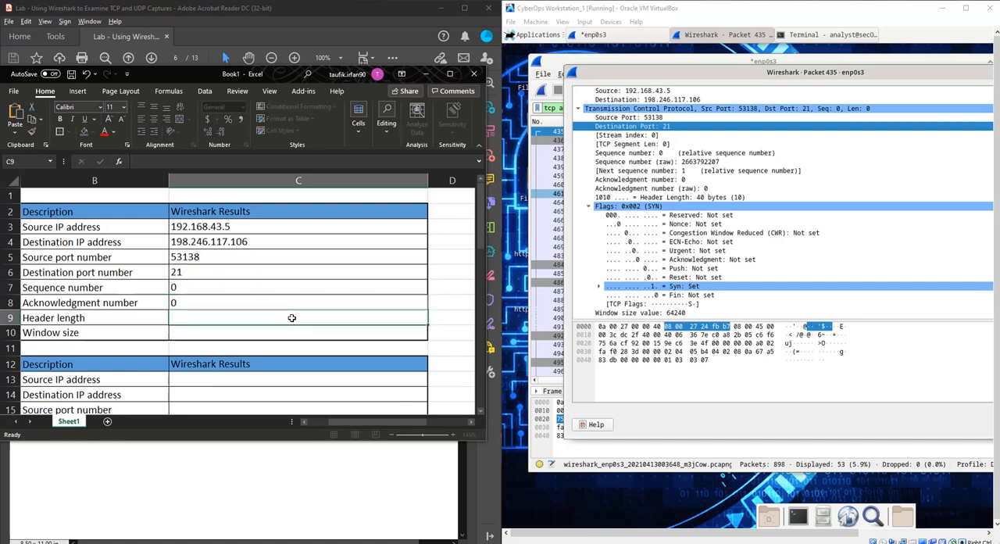
double_click(293, 318)
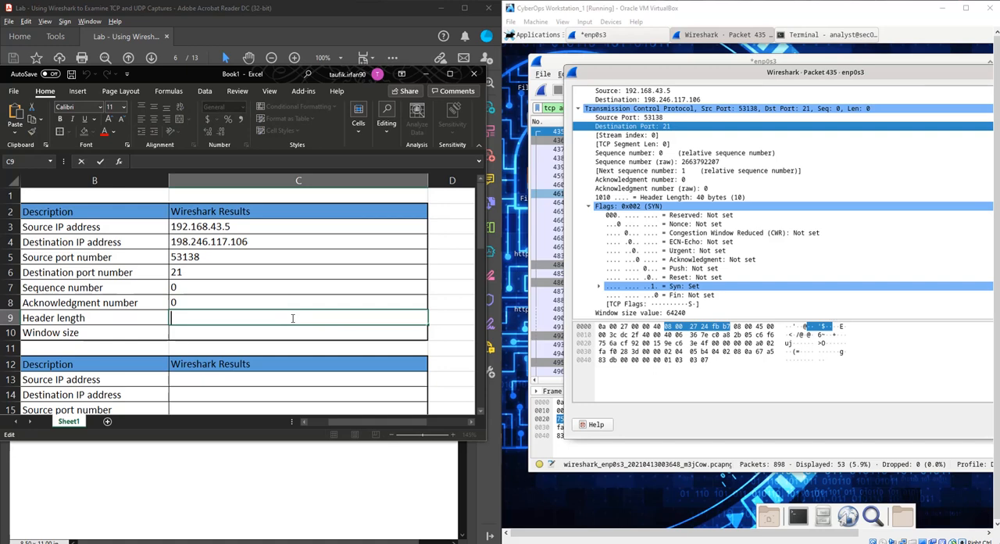
type("40 bytes")
- Enter a window size of 64240 in the first results table and return to the lab document
scroll(658, 297, "down", 1)
left_click(239, 333)
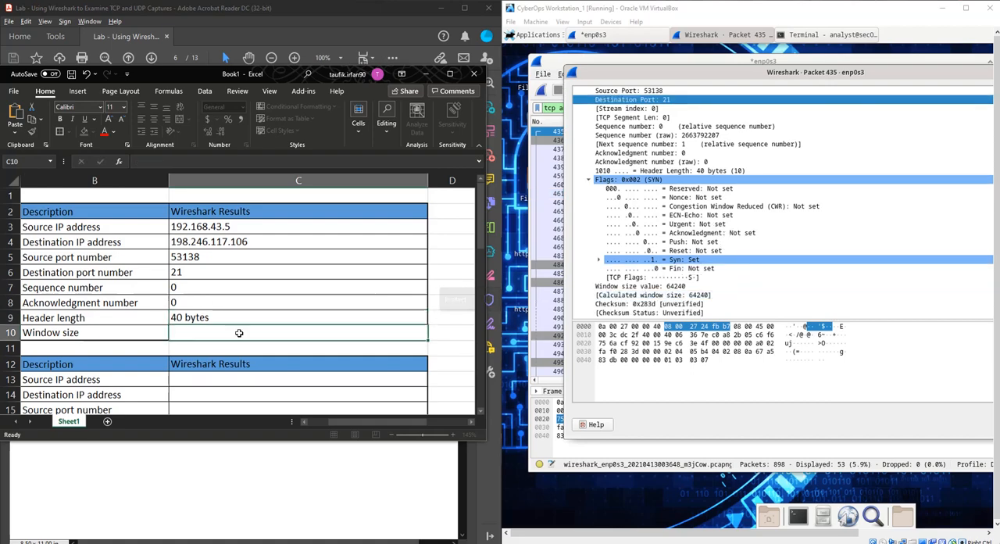
double_click(239, 333)
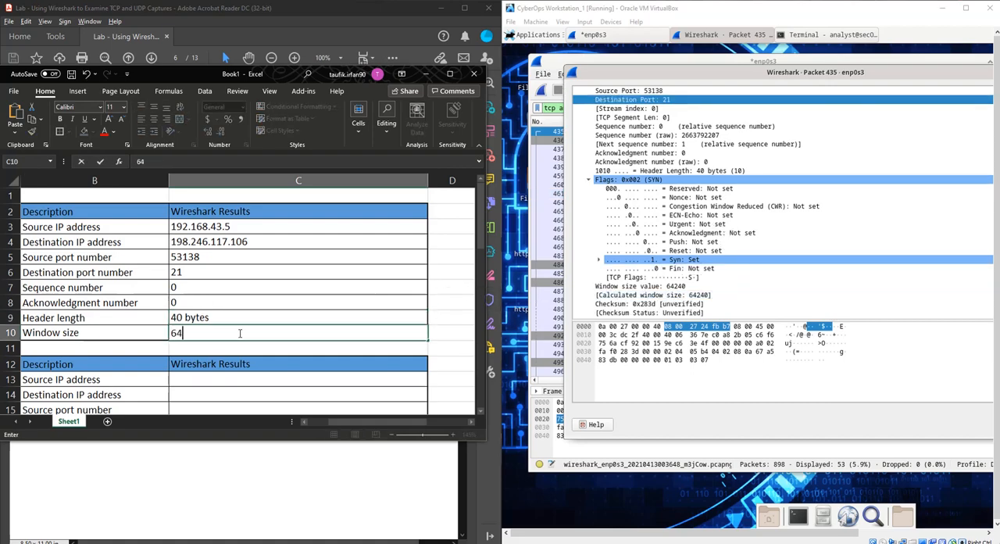
type("64240")
left_click(390, 473)
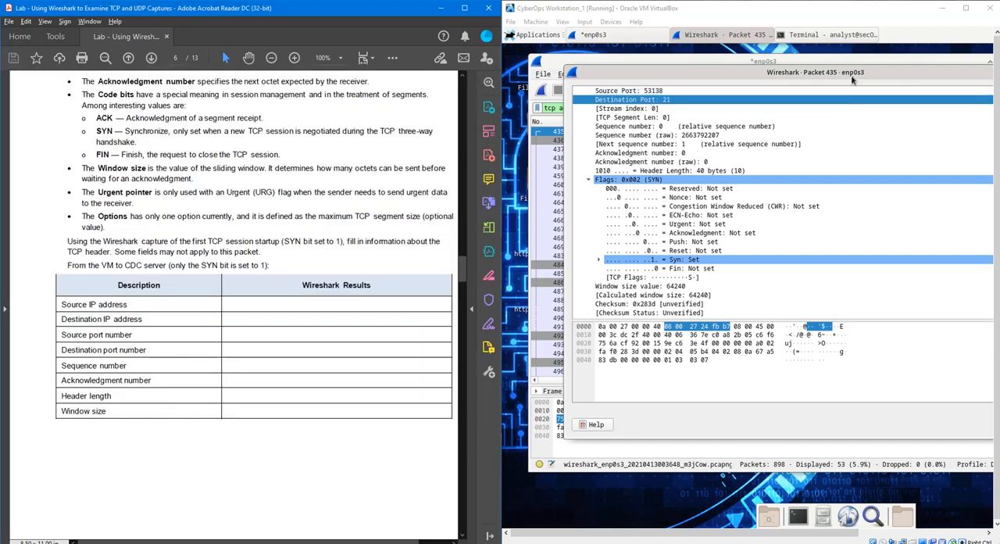
- Open the details of SYN-ACK packet 436 in a separate window and bring up the lab's matching SYN-ACK section
left_click_drag(849, 76, 815, 145)
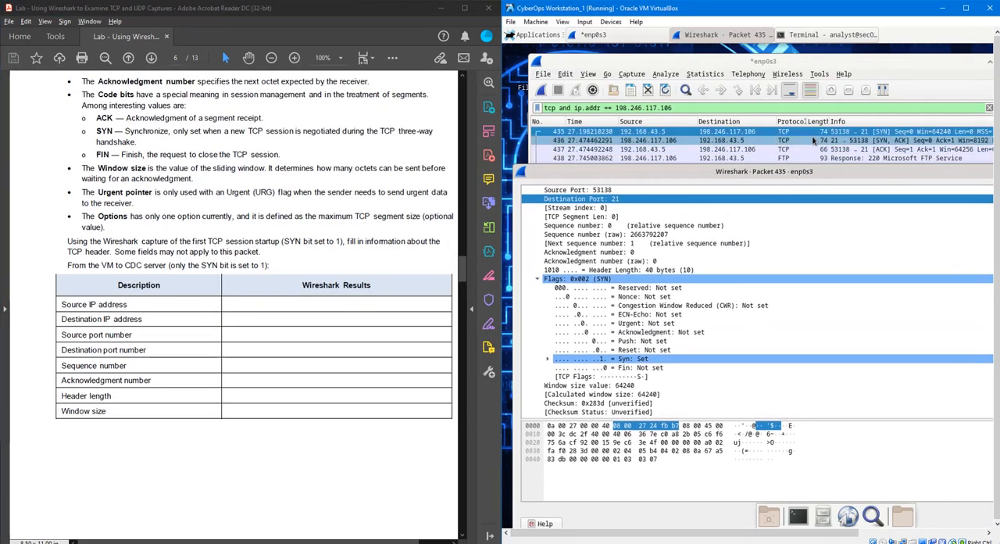
left_click(815, 141)
double_click(815, 143)
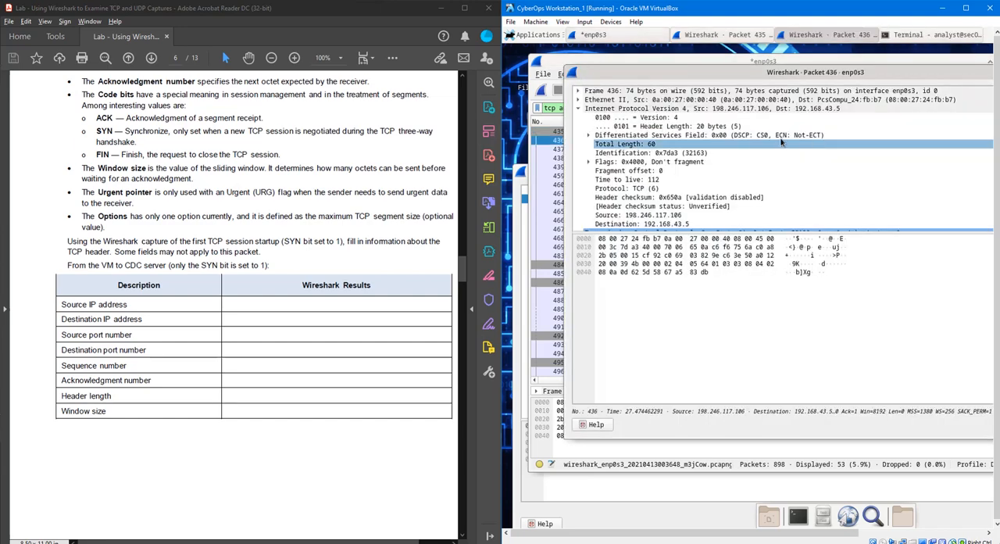
scroll(352, 359, "down", 3)
scroll(352, 359, "down", 9)
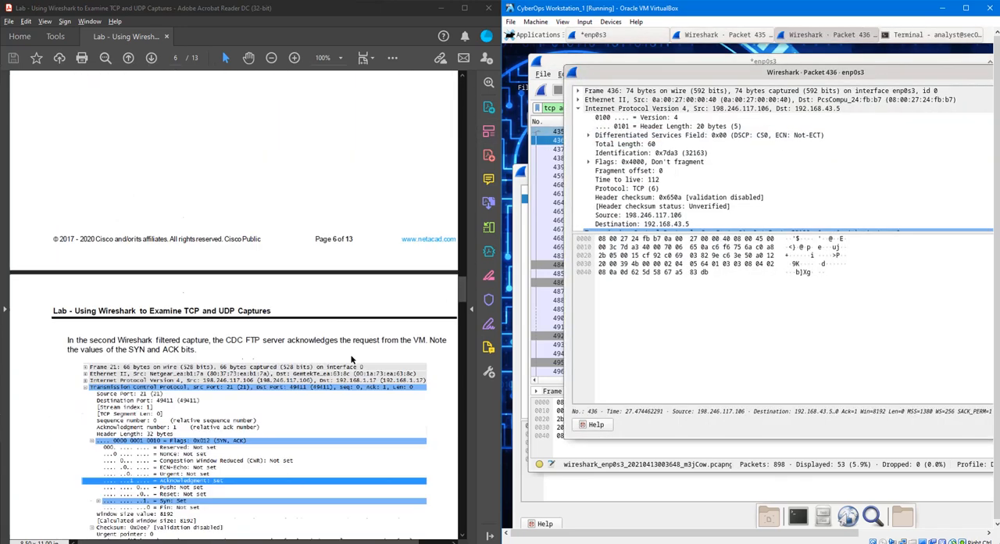
scroll(453, 275, "down", 1)
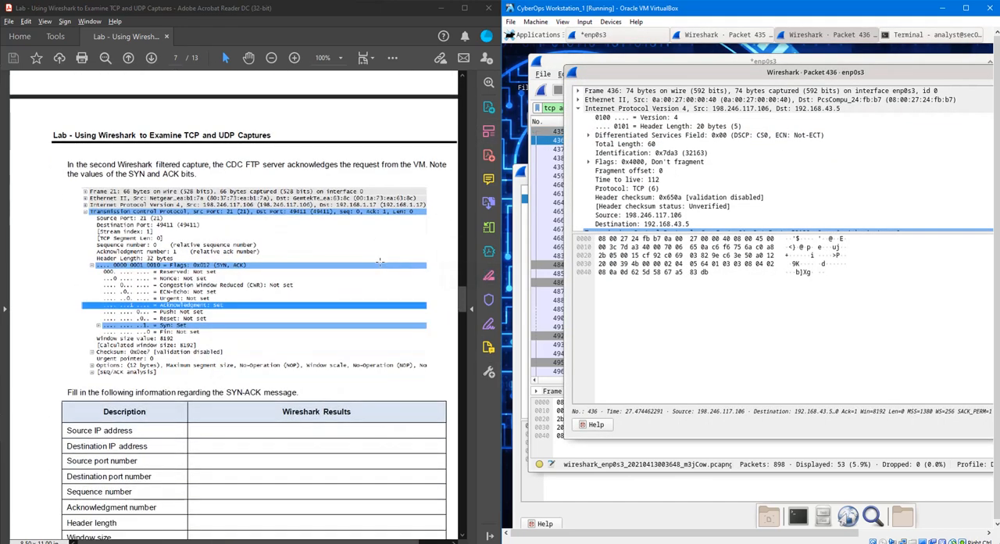
- Review the SYN, ACK message in the Paint handshake sketch and the address and port fields of packet 436
left_click(664, 543)
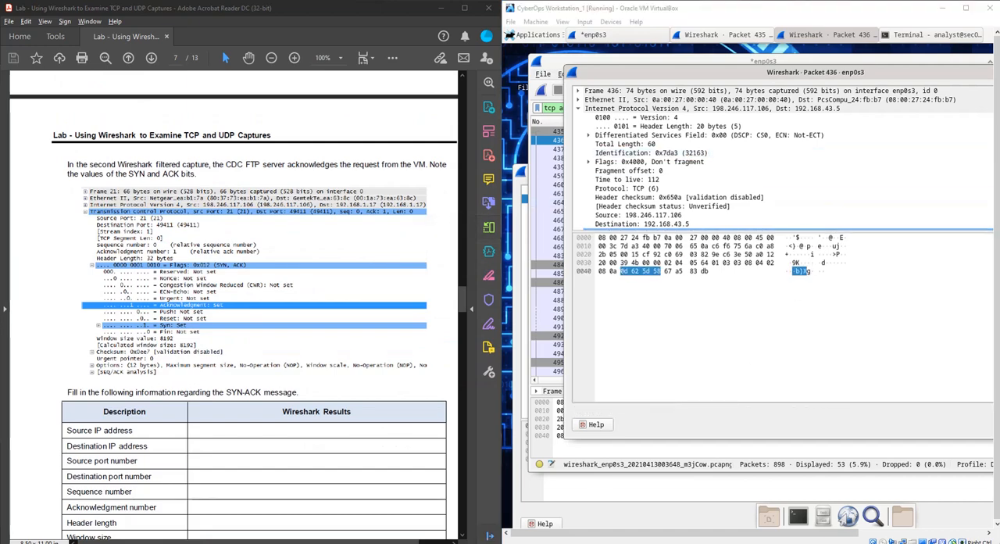
mouse_move(566, 264)
left_mouse_down()
mouse_move(336, 239)
mouse_move(378, 331)
mouse_move(556, 252)
mouse_move(231, 280)
mouse_move(236, 313)
left_mouse_up()
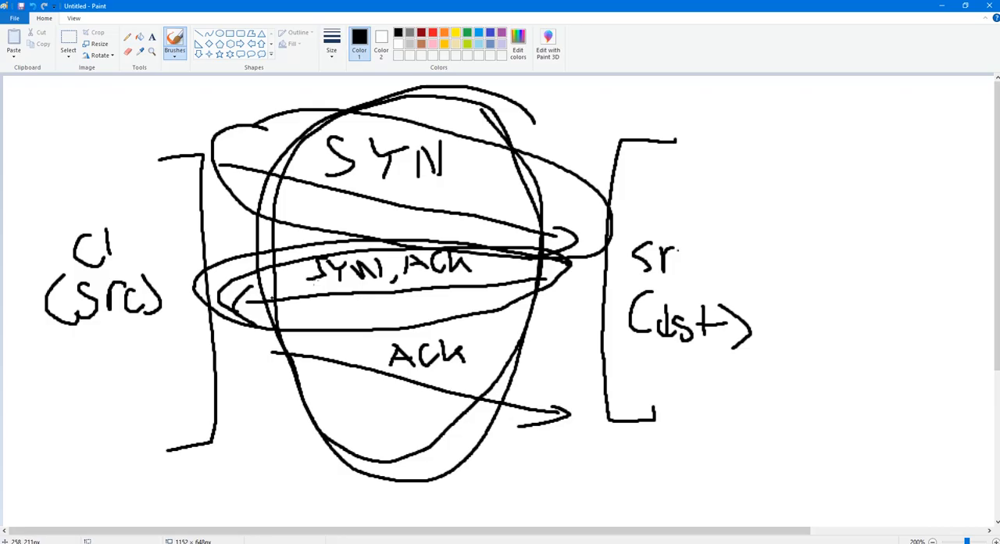
left_click(942, 6)
scroll(726, 194, "down", 1)
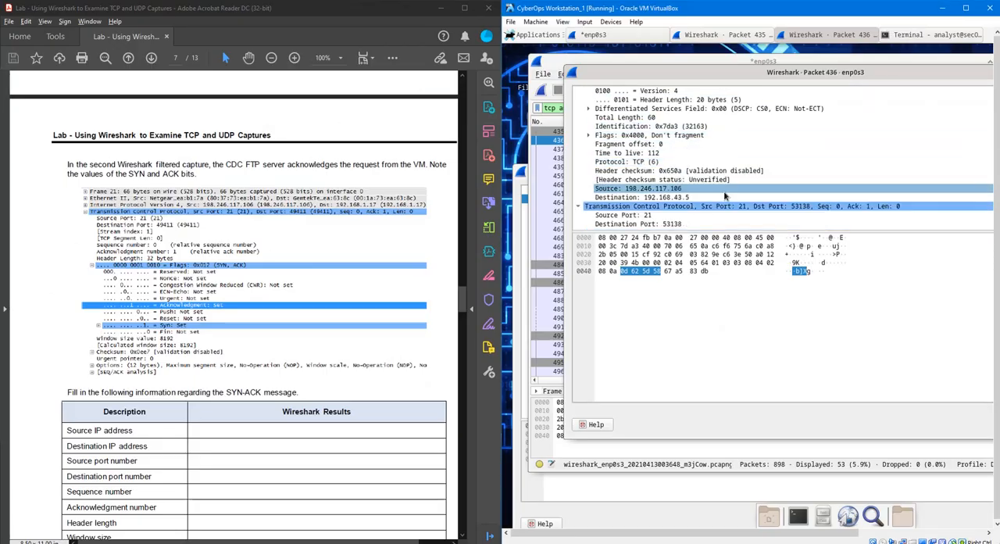
scroll(725, 195, "down", 2)
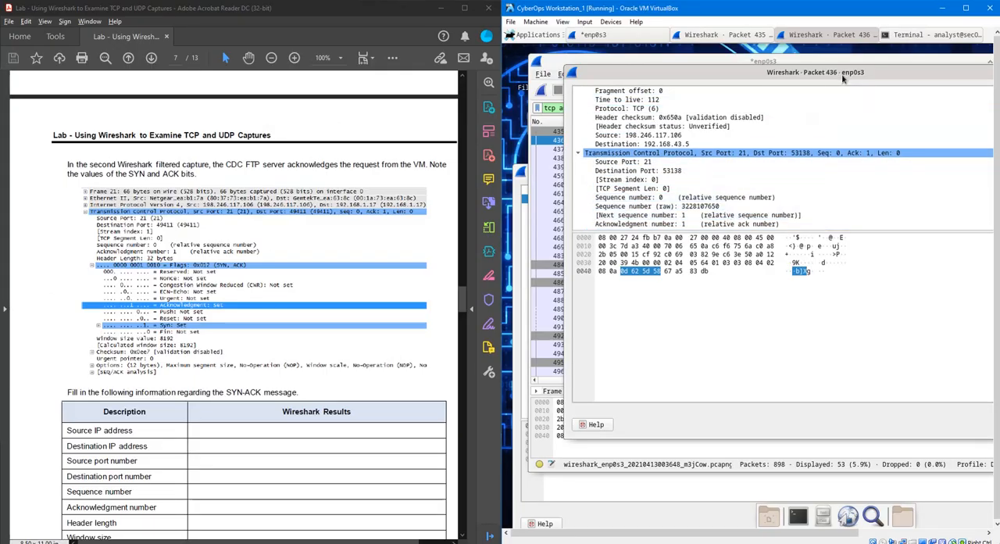
- Close the separate detail windows of packets 436 and 435
left_click_drag(865, 74, 689, 163)
left_click(919, 161)
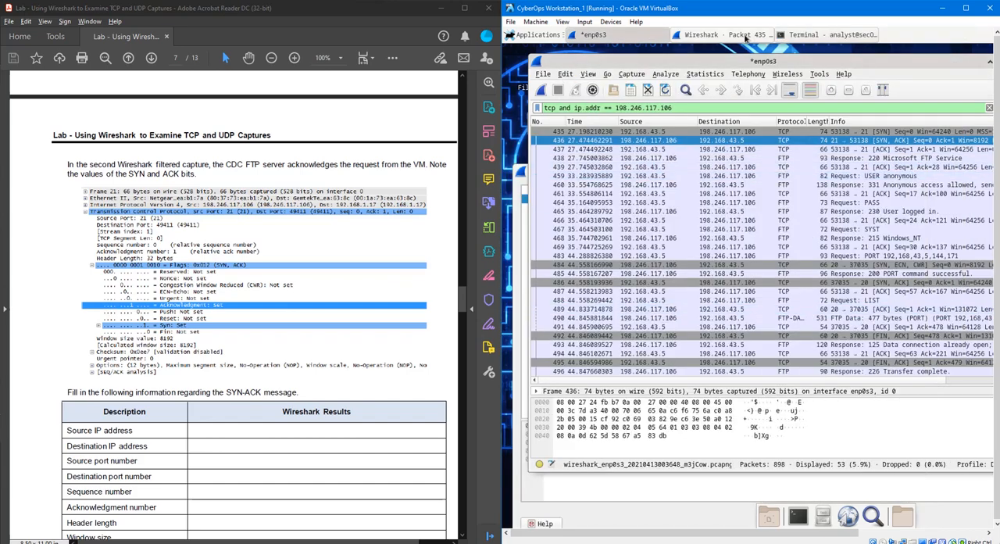
left_click(748, 37)
left_click_drag(798, 173, 670, 190)
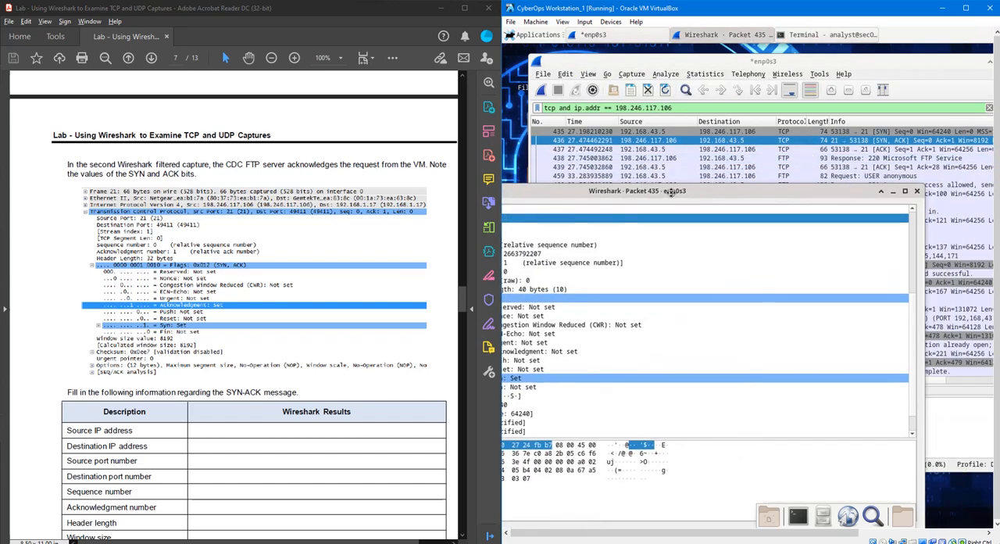
left_click(915, 192)
- Reopen the details of packet 436 and select the Acknowledgment bit among its TCP flags
double_click(833, 140)
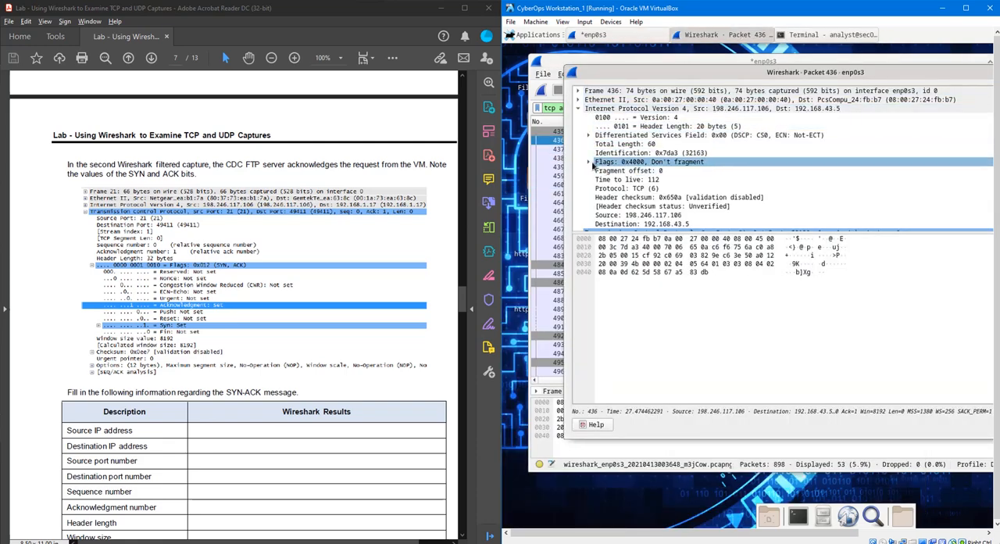
left_click(579, 109)
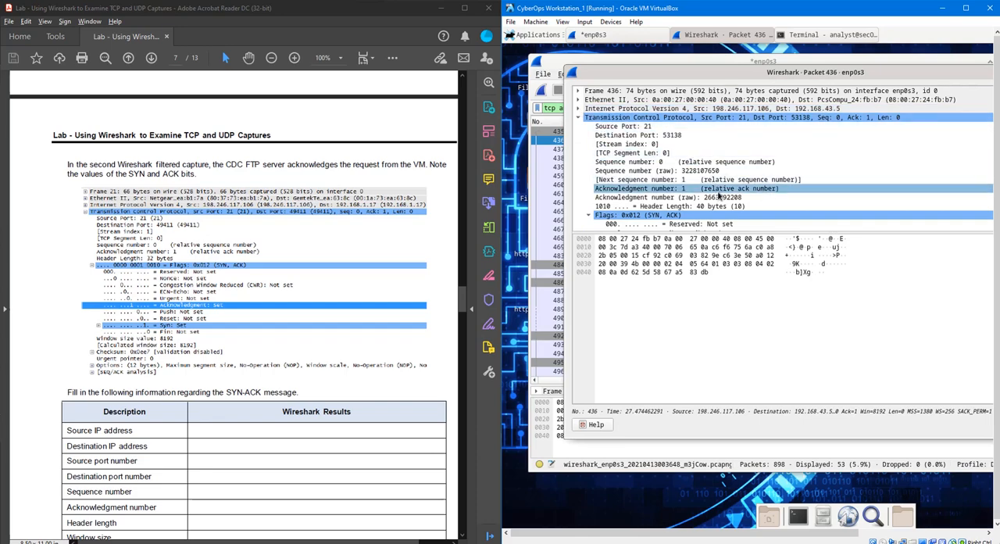
scroll(727, 199, "down", 2)
scroll(738, 207, "down", 2)
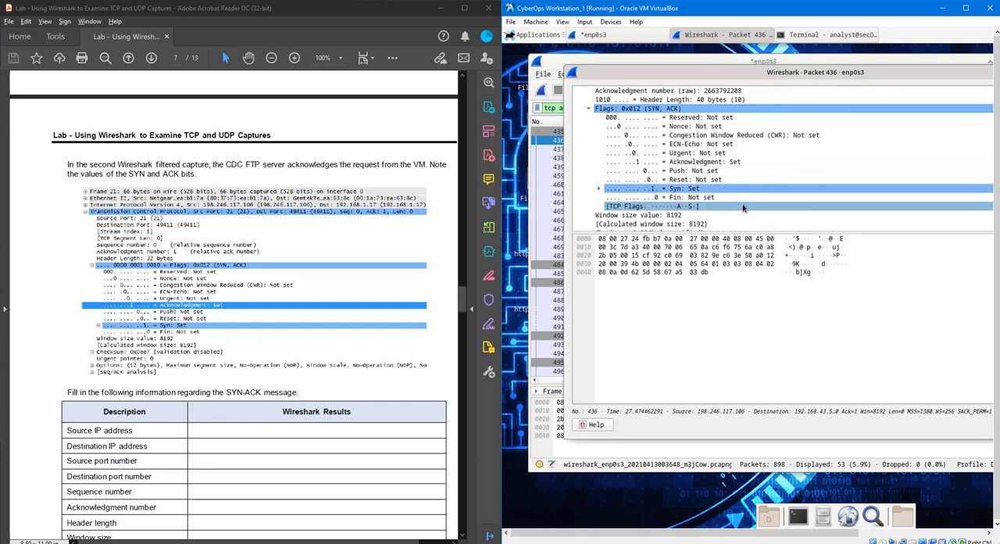
left_click(738, 162)
- Mark the SYN, ACK label with freehand strokes in the Paint handshake sketch, then return to the packet details
key("alt+Tab")
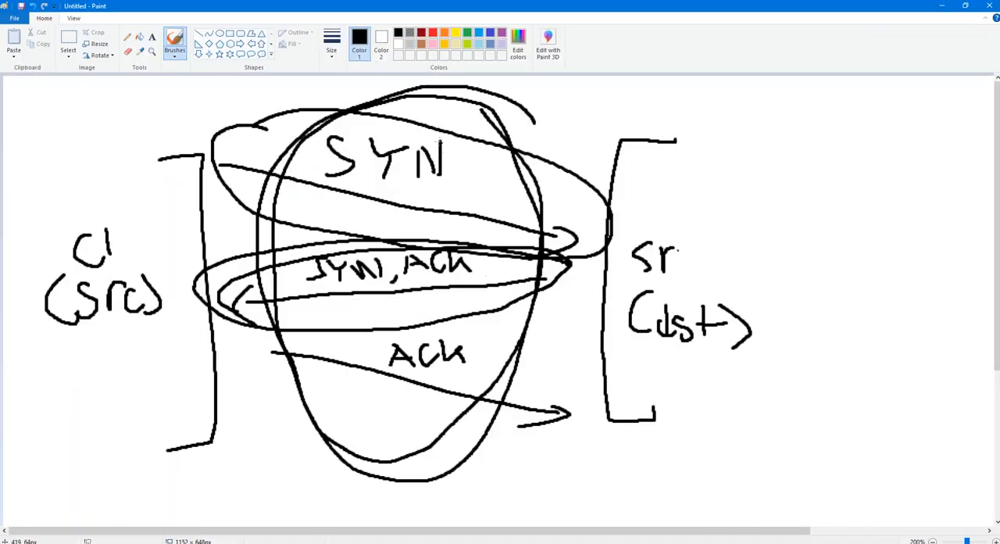
left_click_drag(394, 264, 329, 262)
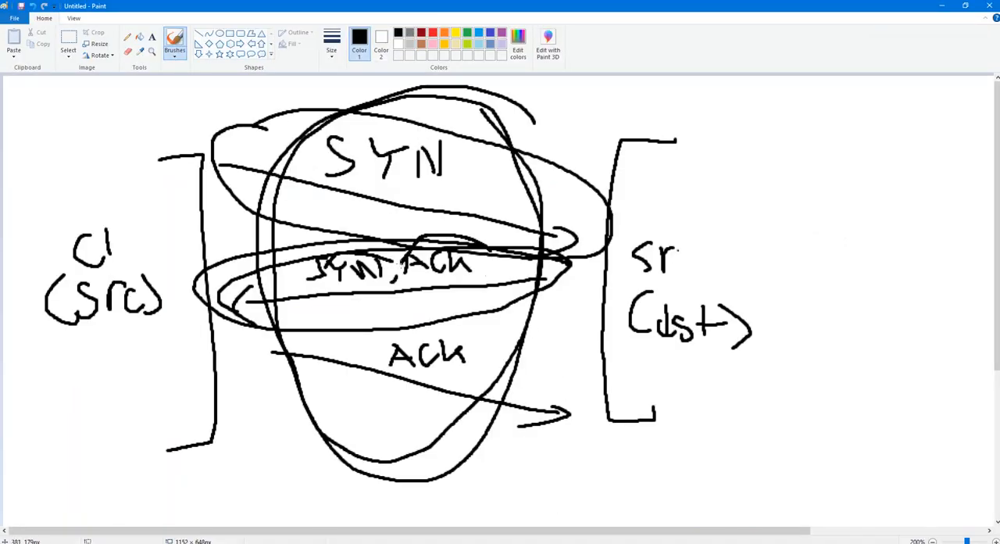
left_click(941, 7)
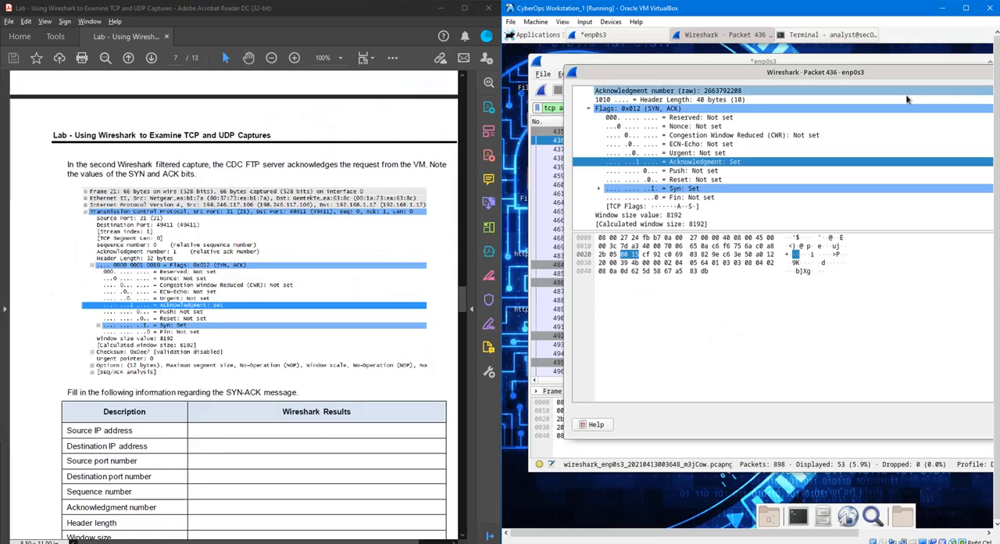
- Expand the Internet Protocol Version 4 section of packet 436 and select its destination address
scroll(736, 181, "up", 2)
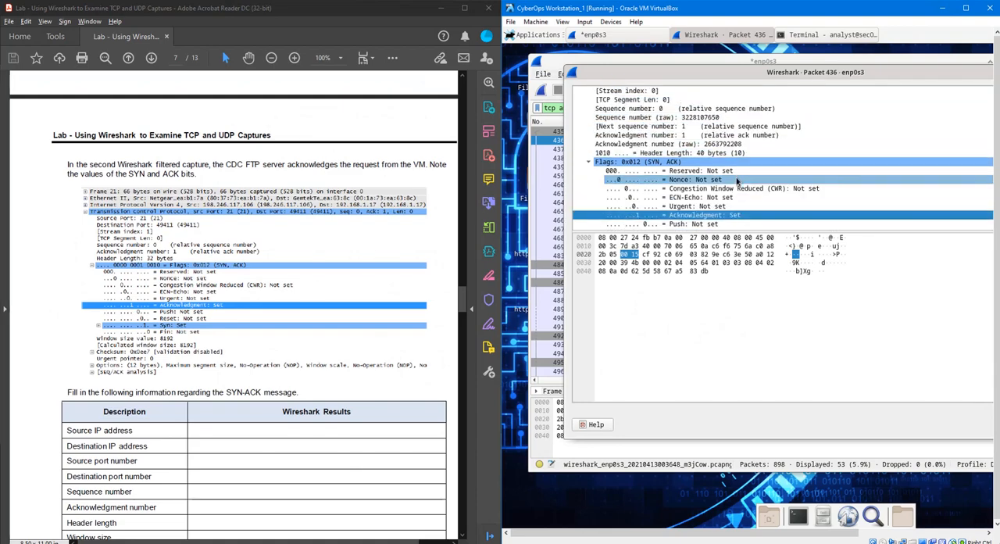
scroll(736, 181, "up", 2)
left_click(579, 108)
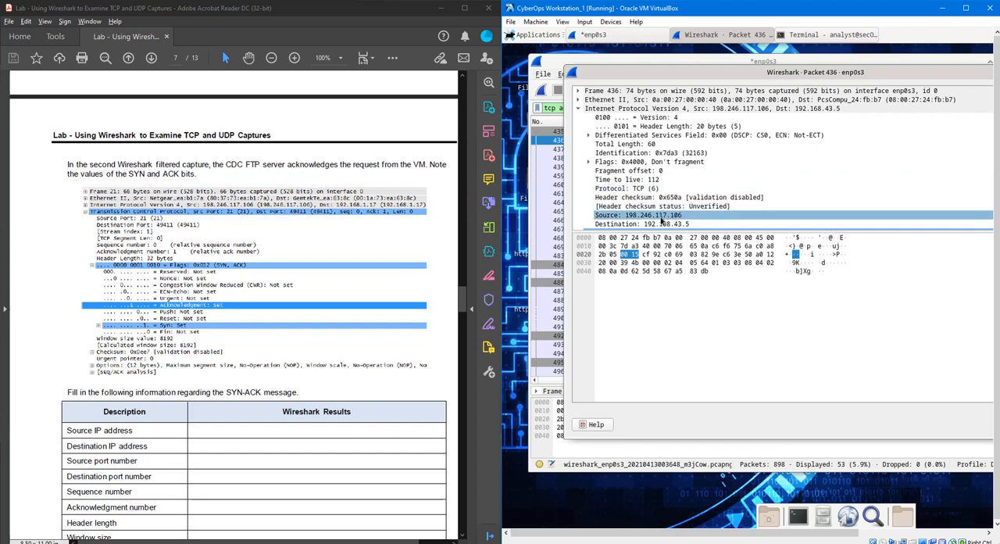
left_click(661, 223)
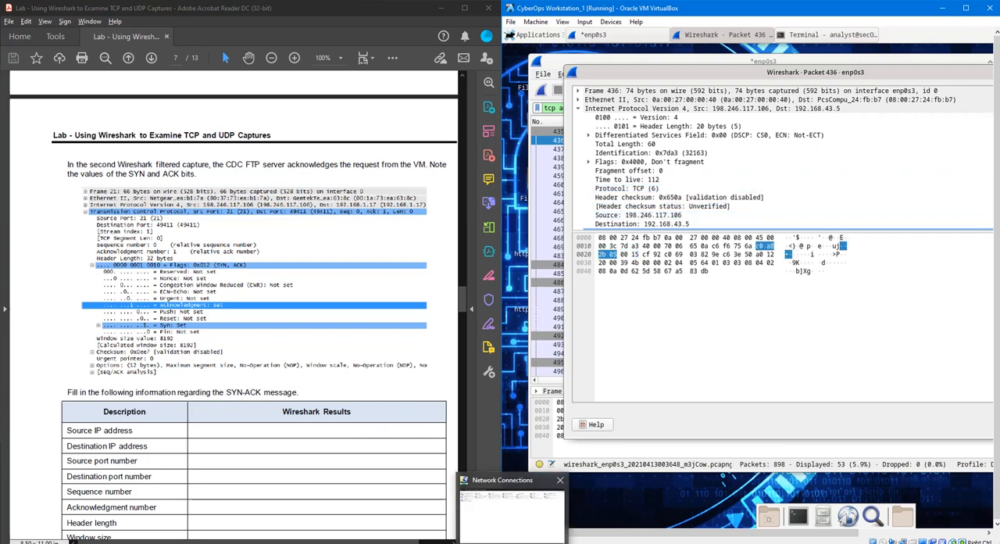
- Switch to Excel and enter source IP address 198.246.117.106 and destination IP address 192.168.43.5 in the second results table
left_click(478, 537)
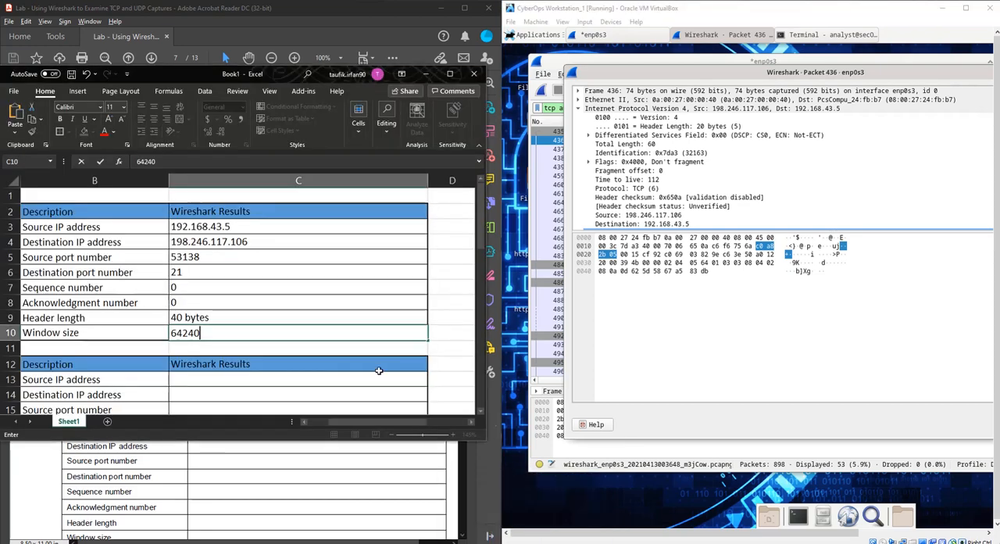
scroll(239, 370, "down", 1)
left_click(245, 335)
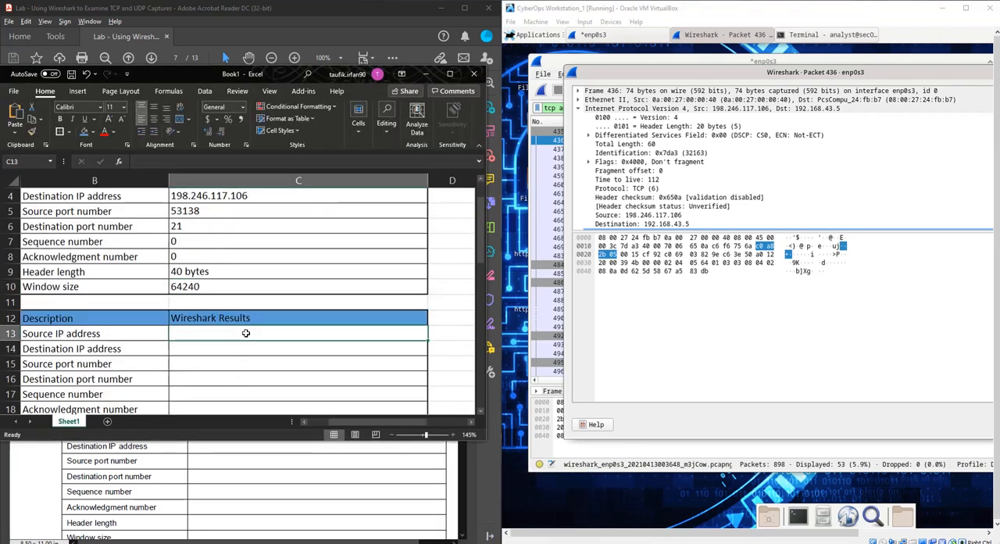
type("198")
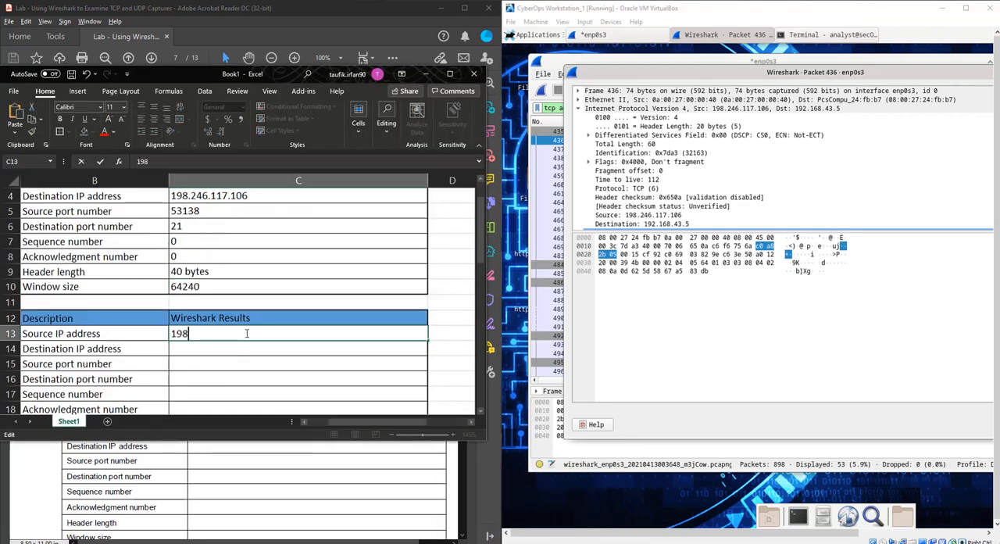
type(".246.117.106")
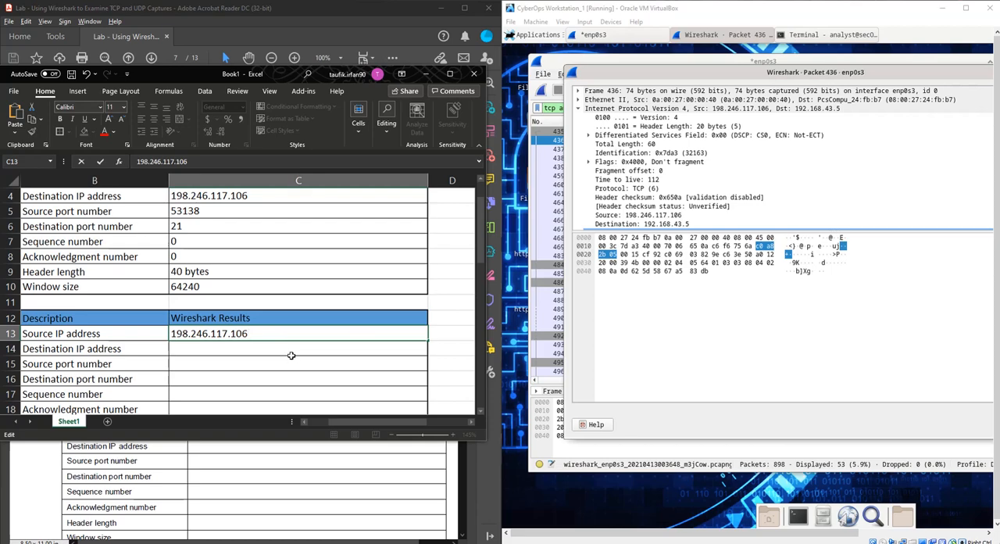
left_click(291, 352)
left_click(578, 216)
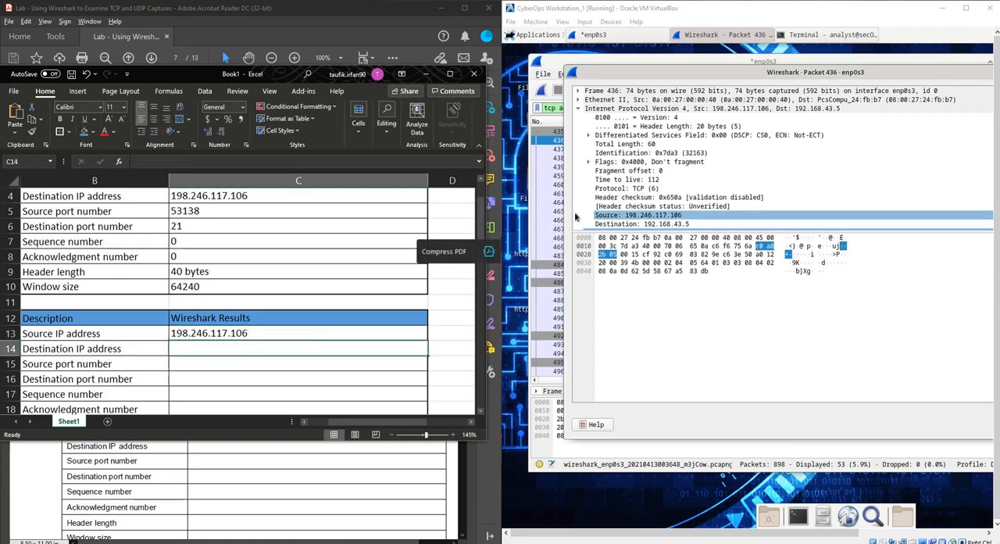
type("192.168.43.5")
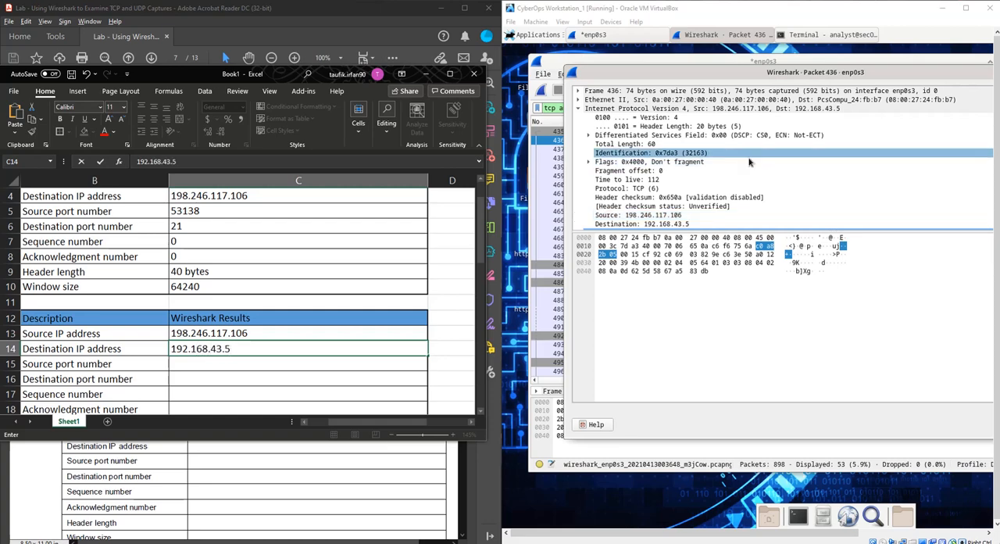
- Collapse the Internet Protocol Version 4 section of packet 436 to bring its TCP header fields into view
scroll(648, 187, "down", 1)
scroll(648, 184, "up", 1)
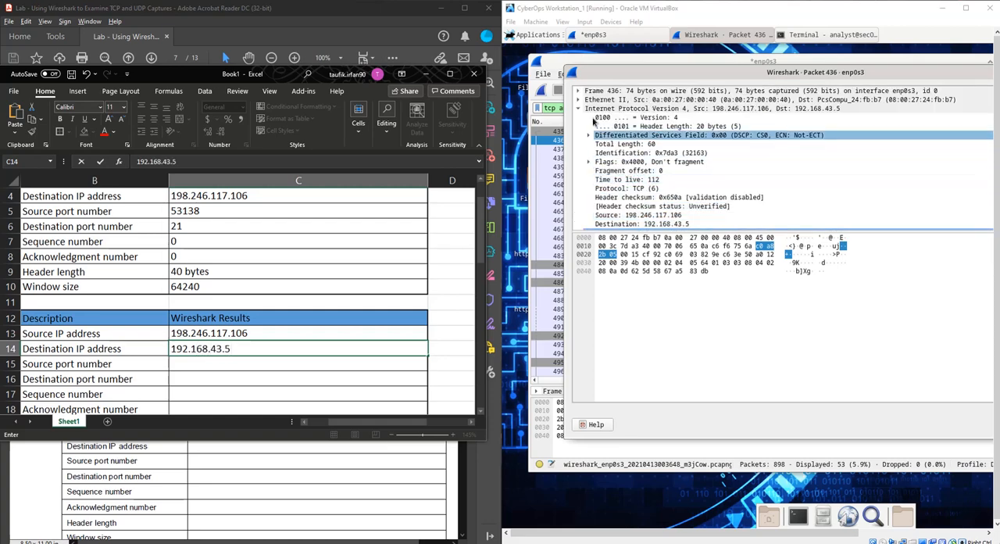
left_click(579, 109)
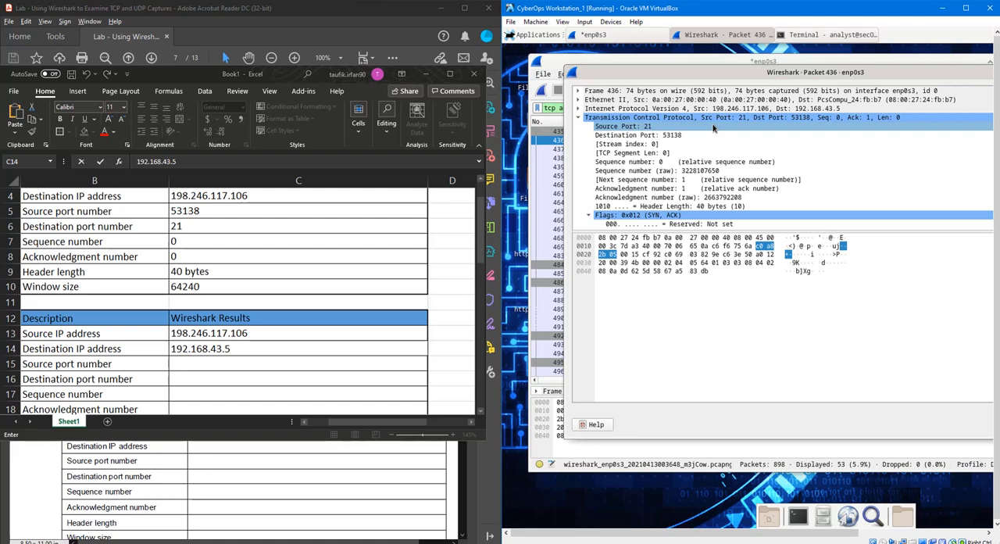
- Enter source port number 21 and destination port number 53138 in the second results table
left_click(258, 237)
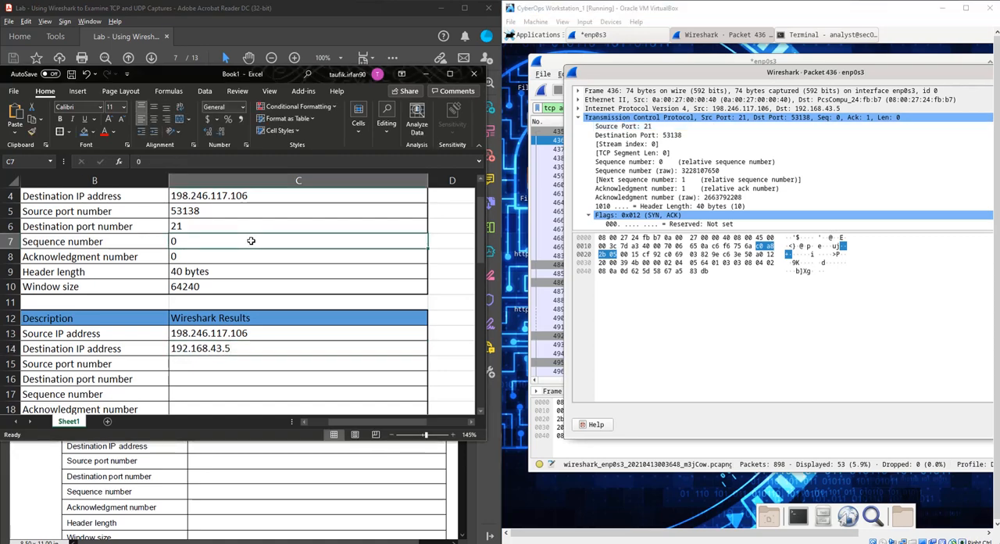
scroll(251, 241, "up", 1)
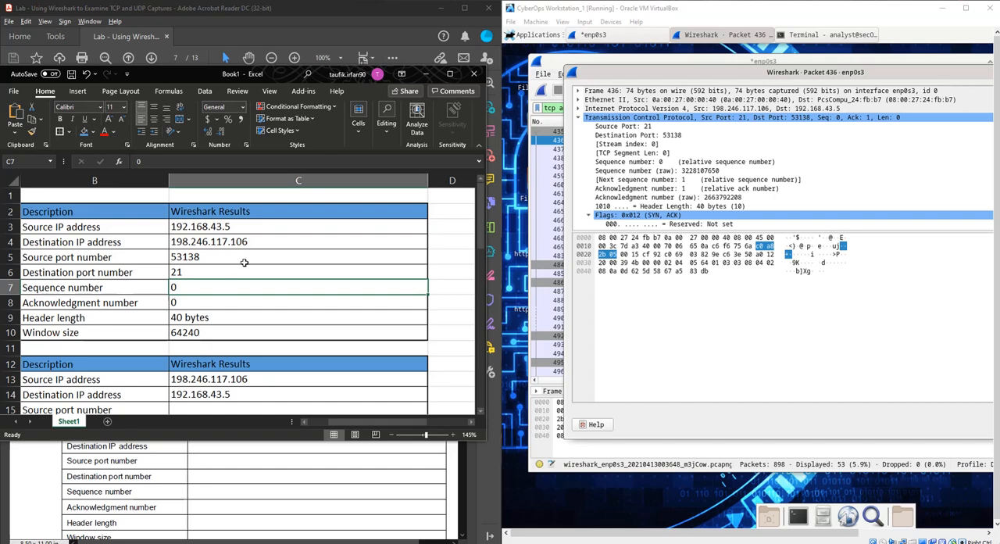
scroll(233, 286, "down", 1)
double_click(226, 363)
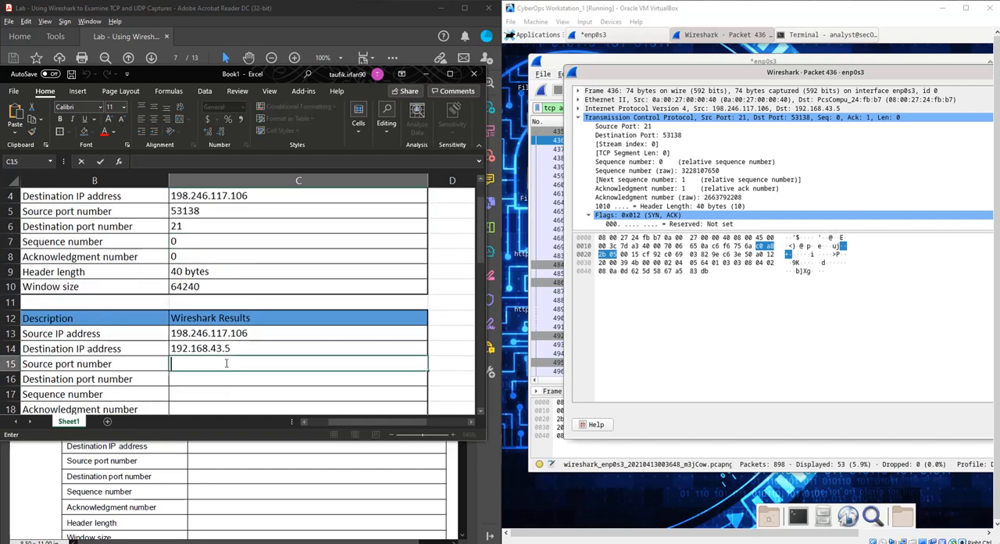
type("21")
double_click(263, 380)
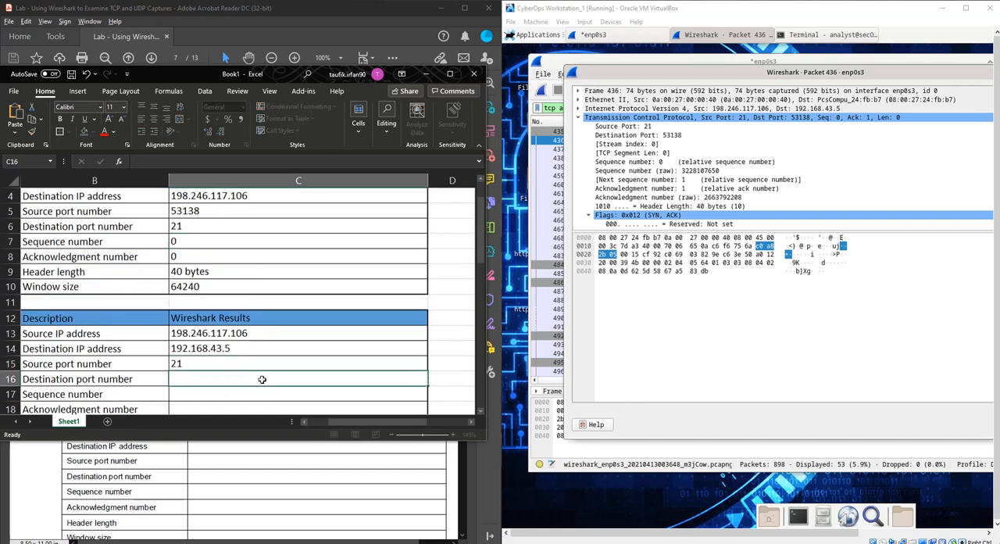
type("53138")
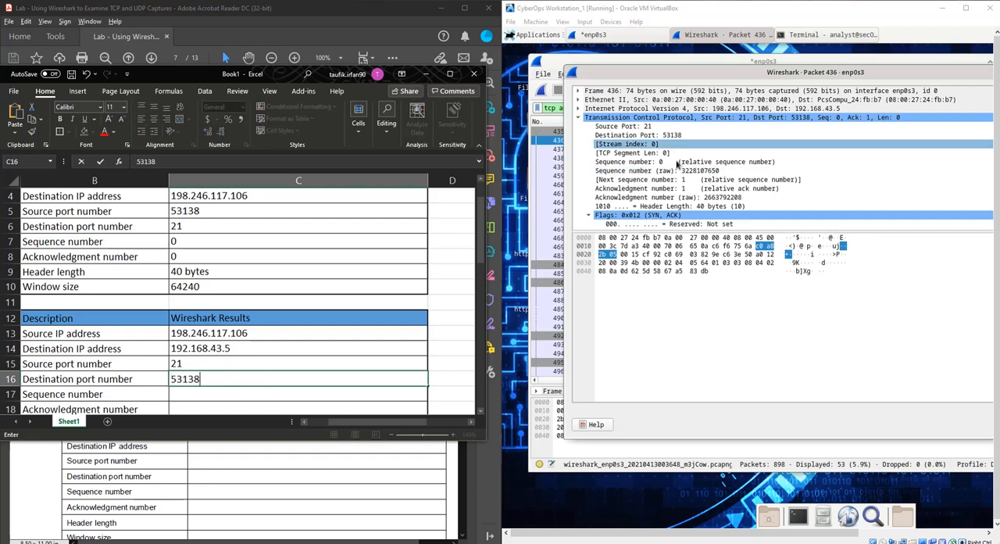
- Enter 0 as the sequence number in the second results table
double_click(255, 392)
type("0")
scroll(255, 391, "down", 2)
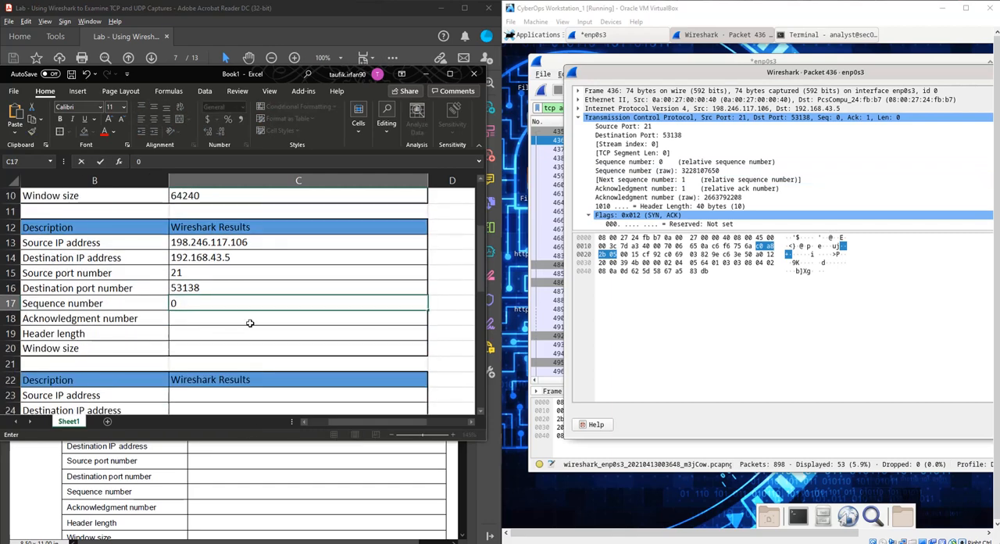
- Enter acknowledgment number 1 and header length 40 bytes in the second results table
key("Return")
type("1")
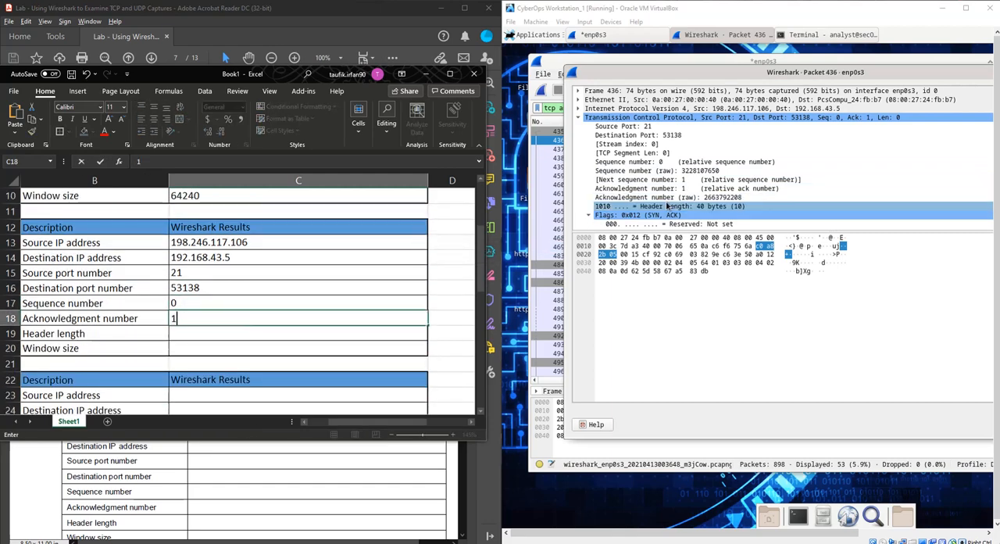
scroll(677, 200, "down", 5)
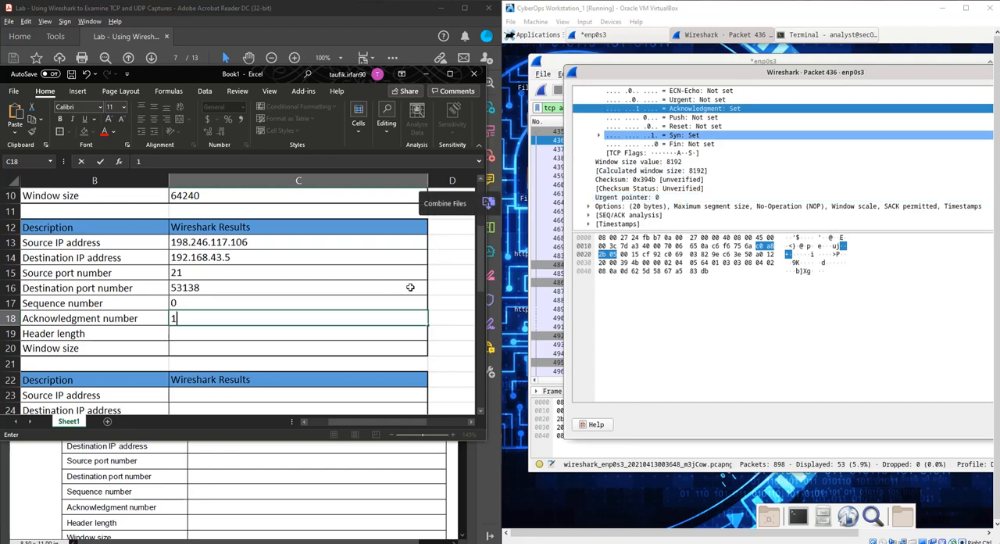
scroll(672, 202, "up", 2)
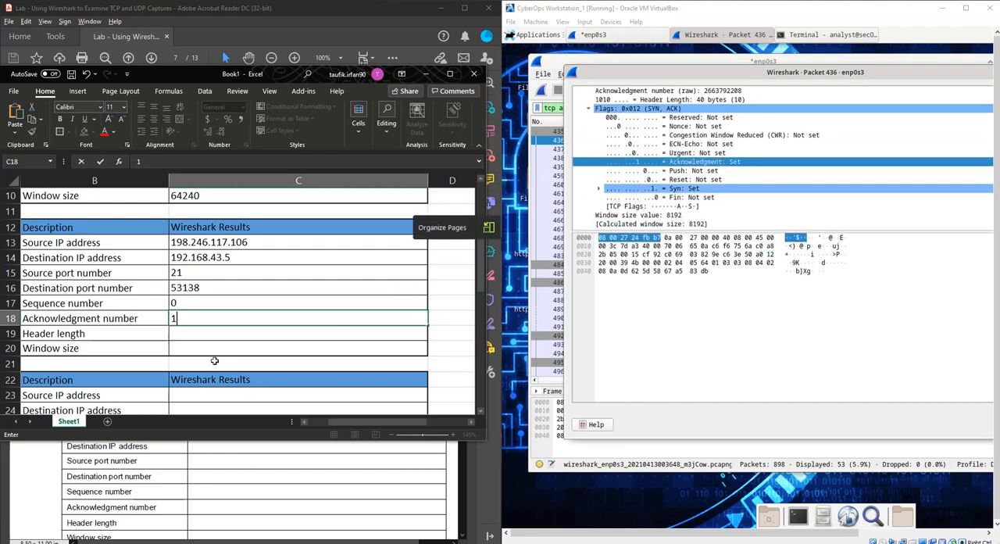
double_click(213, 333)
type("40 ")
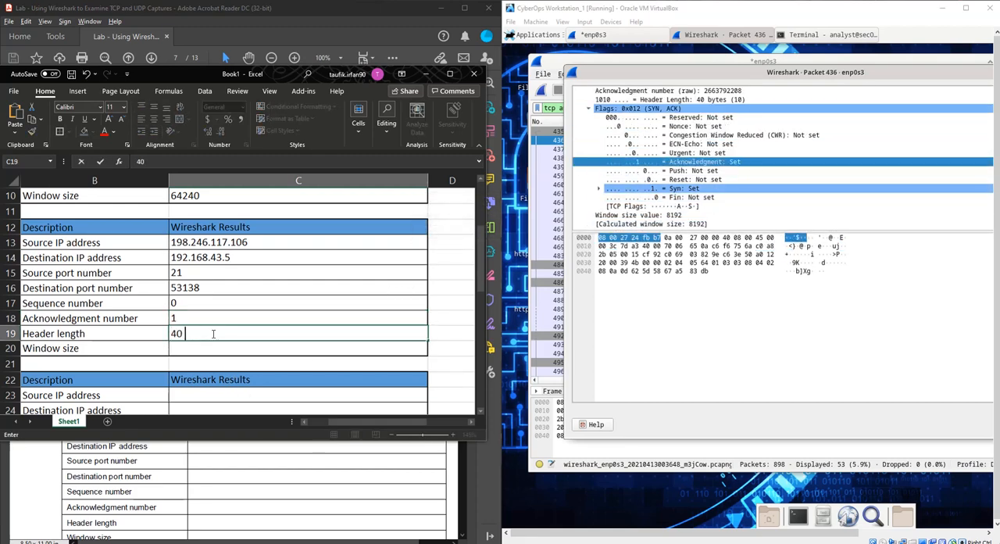
type("bytes")
- Enter 8192 as the window size in the second results table
scroll(750, 171, "down", 1)
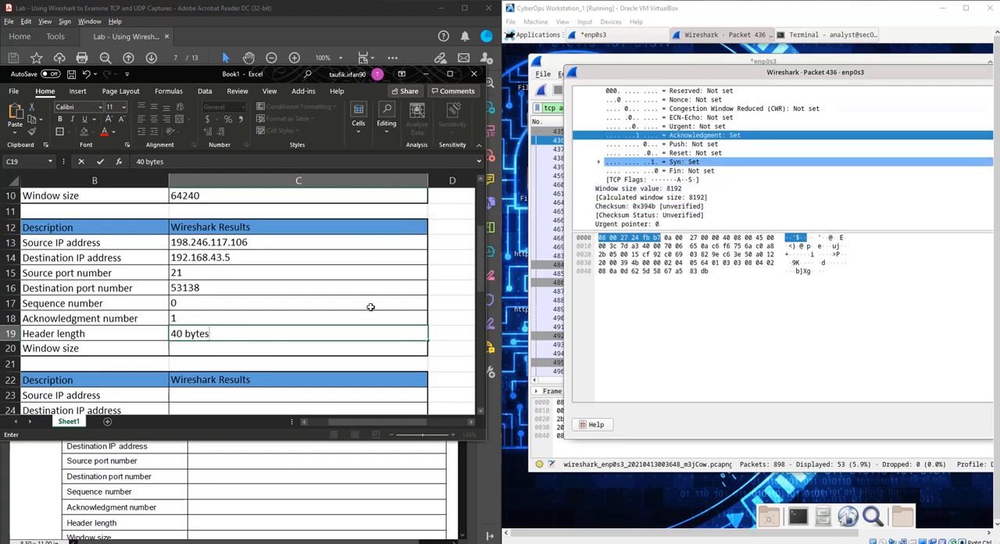
left_click(206, 349)
double_click(205, 349)
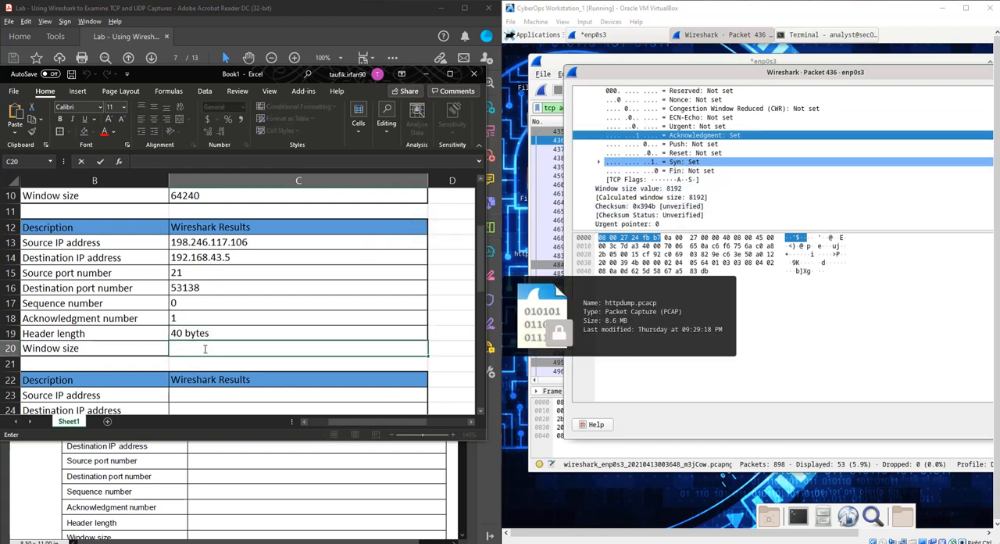
type("8192")
key("Return")
- Switch to the lab PDF and read the final handshake stage on page 8 about the ACK message
left_click(456, 481)
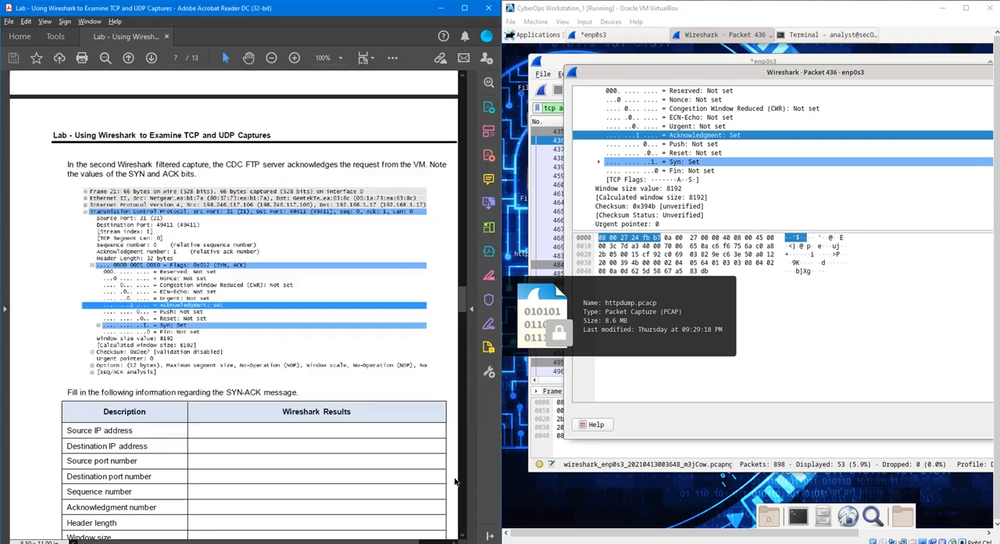
scroll(338, 380, "down", 10)
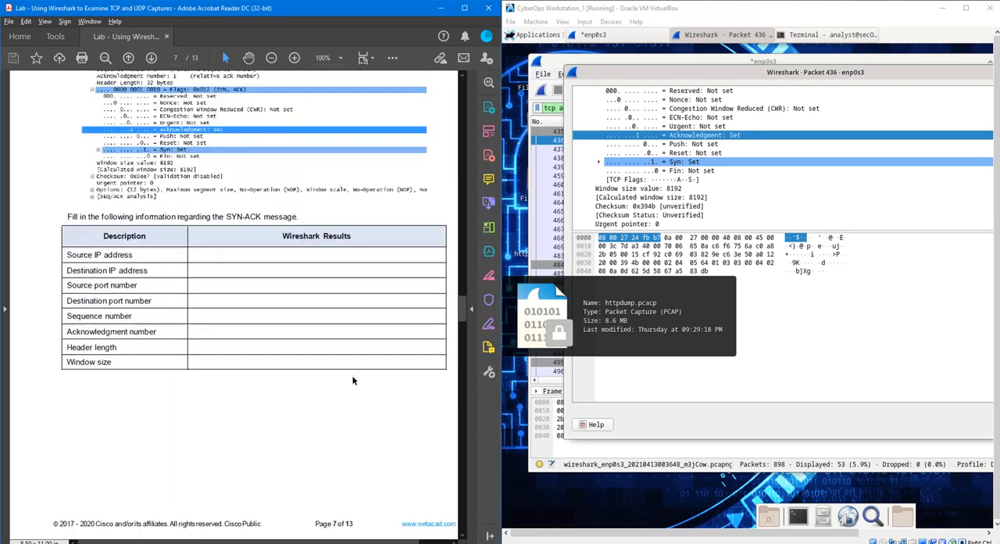
scroll(347, 362, "down", 5)
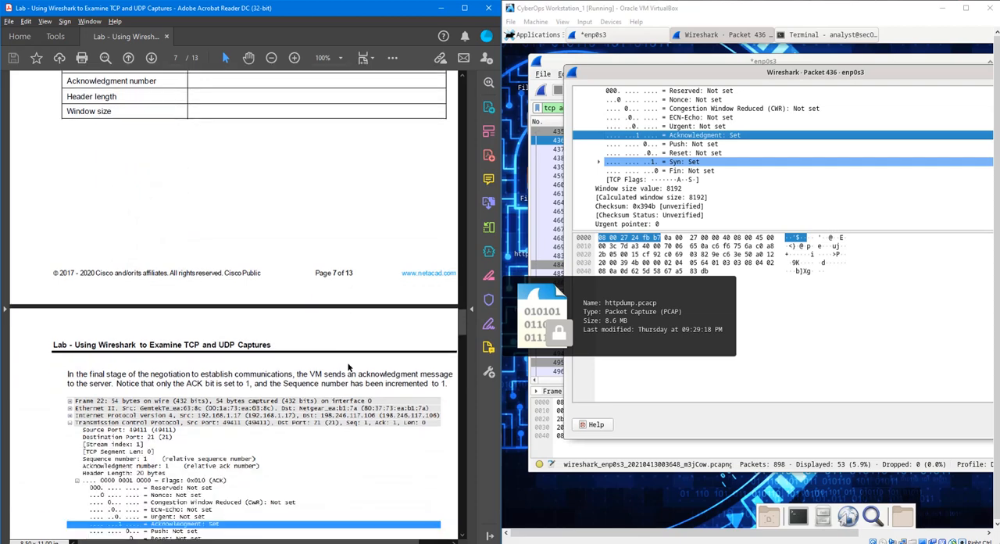
scroll(403, 328, "down", 2)
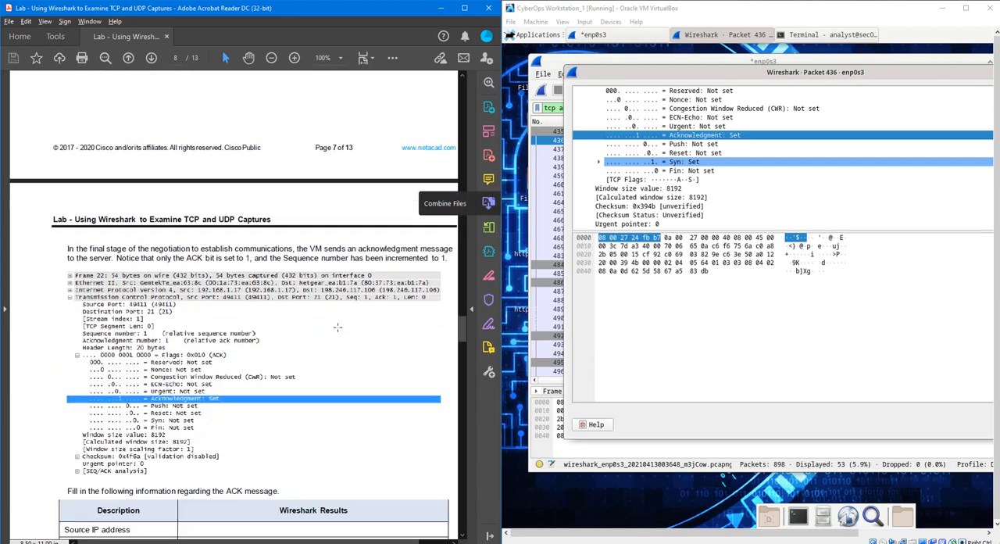
- Switch to Paint, draw a loop around the ACK arrow in the handshake diagram, and minimize Paint
left_click_drag(918, 70, 868, 81)
key("alt+Tab")
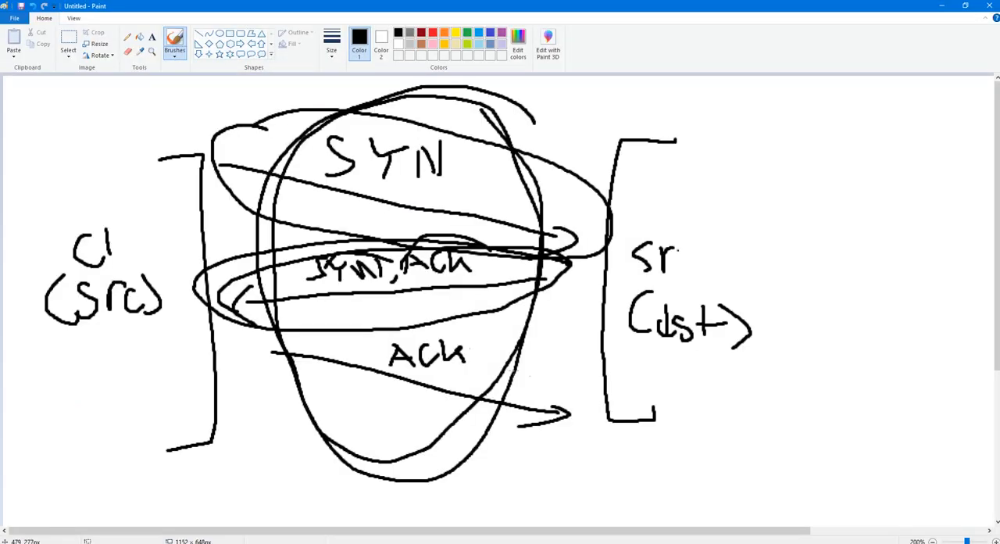
mouse_move(572, 398)
left_mouse_down()
mouse_move(438, 327)
mouse_move(480, 461)
mouse_move(551, 356)
left_mouse_up()
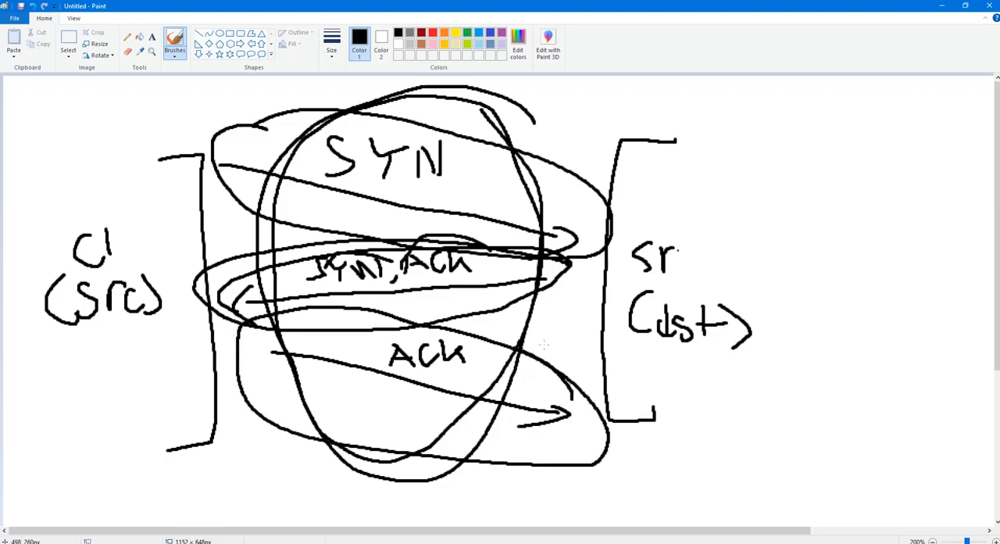
left_click(942, 5)
- Close the packet 436 details window in Wireshark and open packet 437 in its own window
left_click_drag(877, 89, 646, 154)
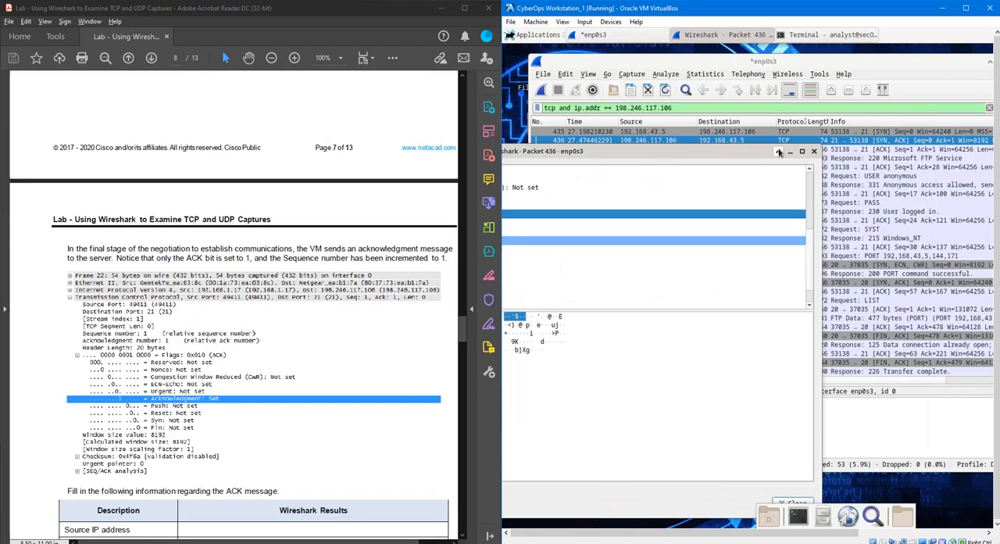
left_click(819, 150)
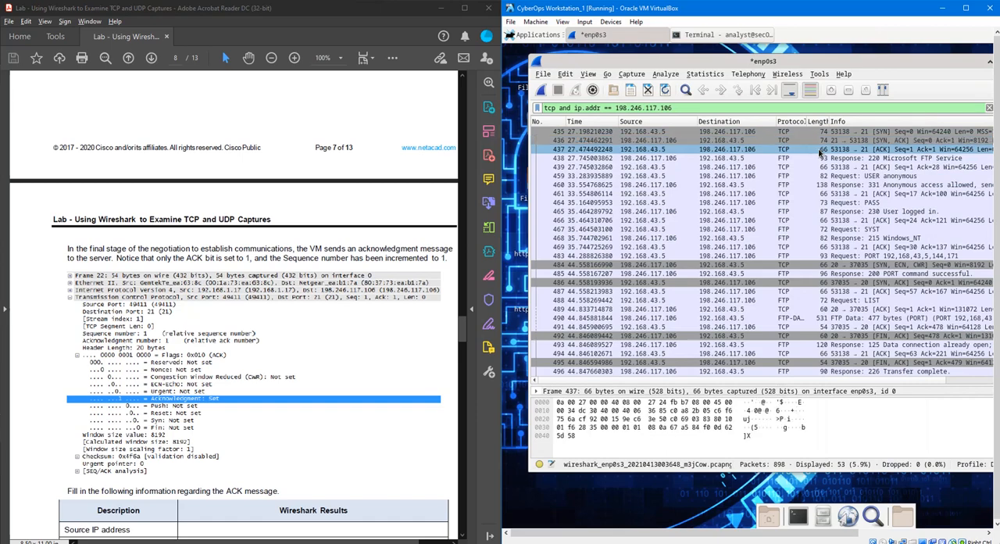
double_click(819, 153)
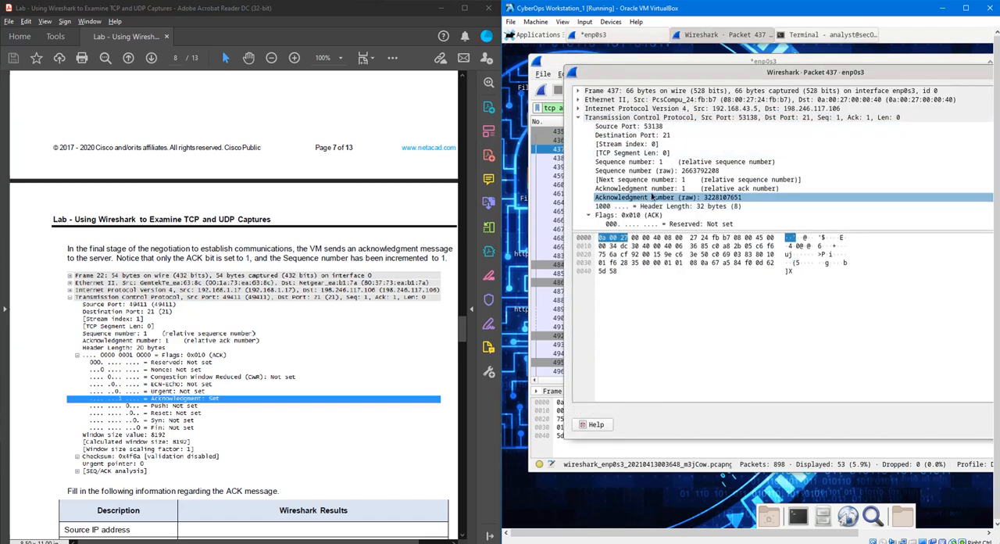
- Examine the TCP flags of packet 437, selecting the Acknowledgment flag and checking the Syn flag
scroll(652, 198, "down", 1)
scroll(652, 198, "down", 1)
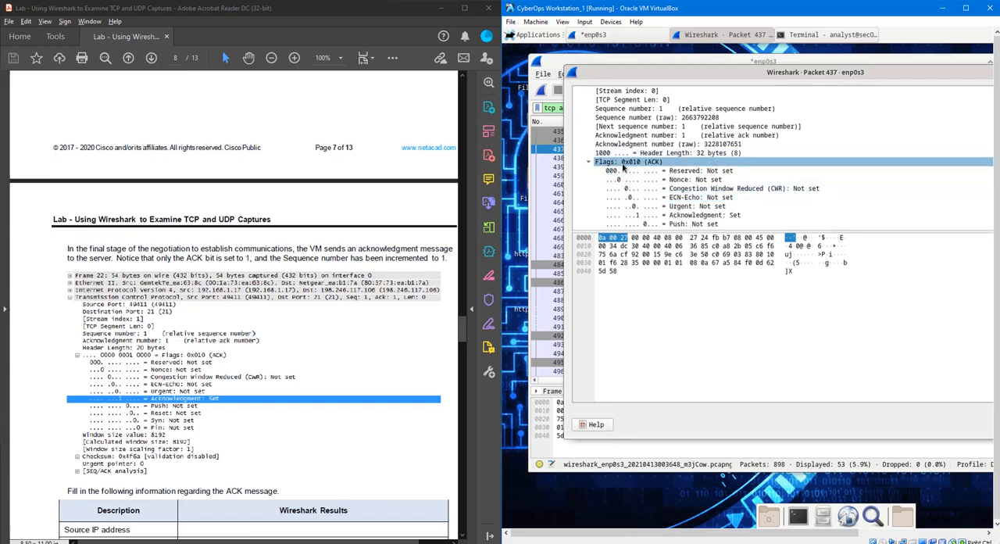
left_click(648, 214)
scroll(660, 216, "down", 2)
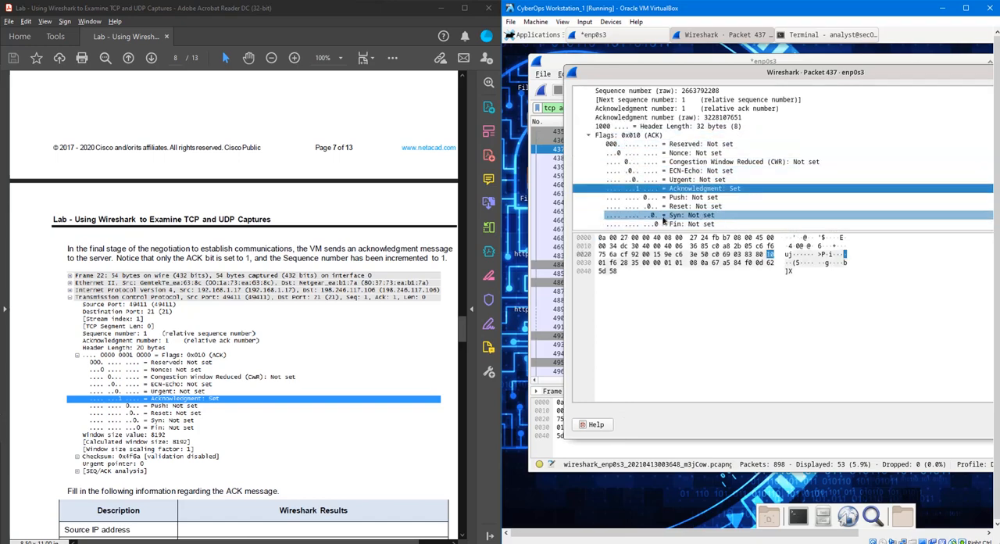
scroll(665, 216, "up", 3)
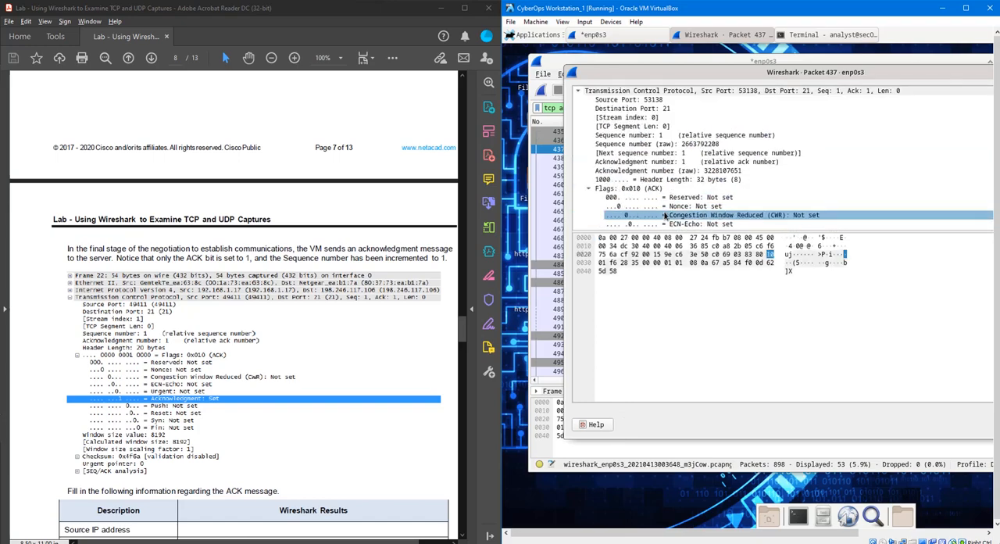
scroll(665, 215, "up", 1)
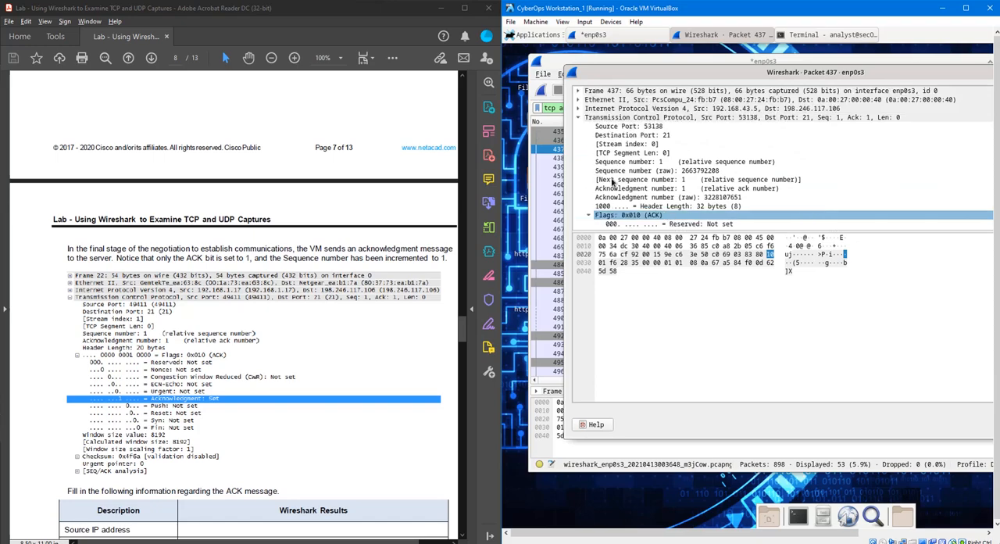
- Expand packet 437's Internet Protocol Version 4 section and enter source IP address 192.168.43.5 in the third Excel results table
left_click(578, 108)
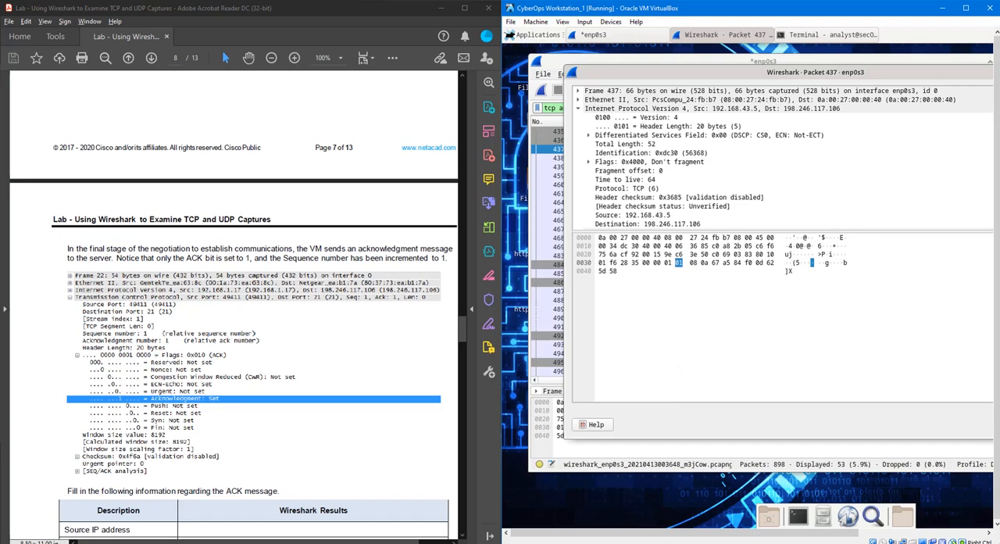
key("alt+Tab")
left_click(270, 398)
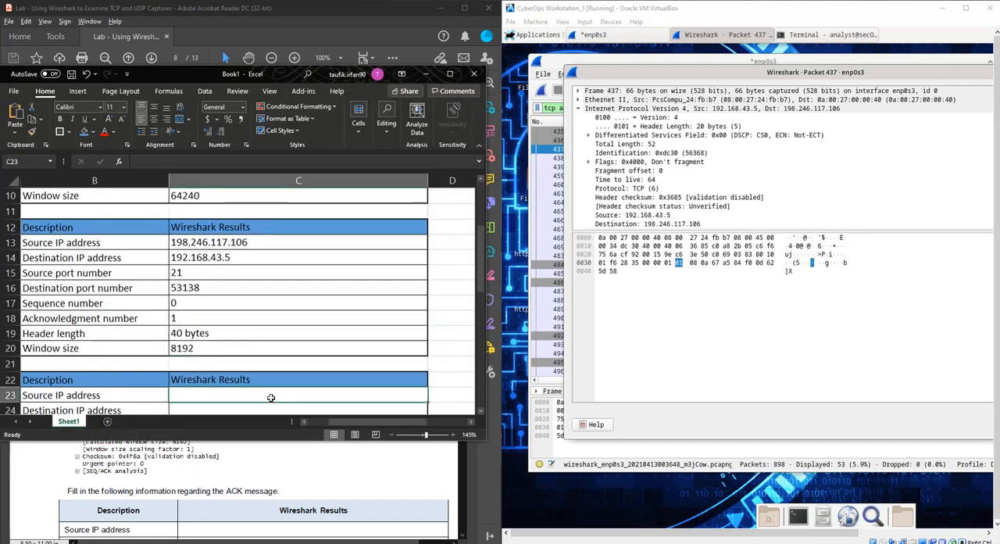
type("1923")
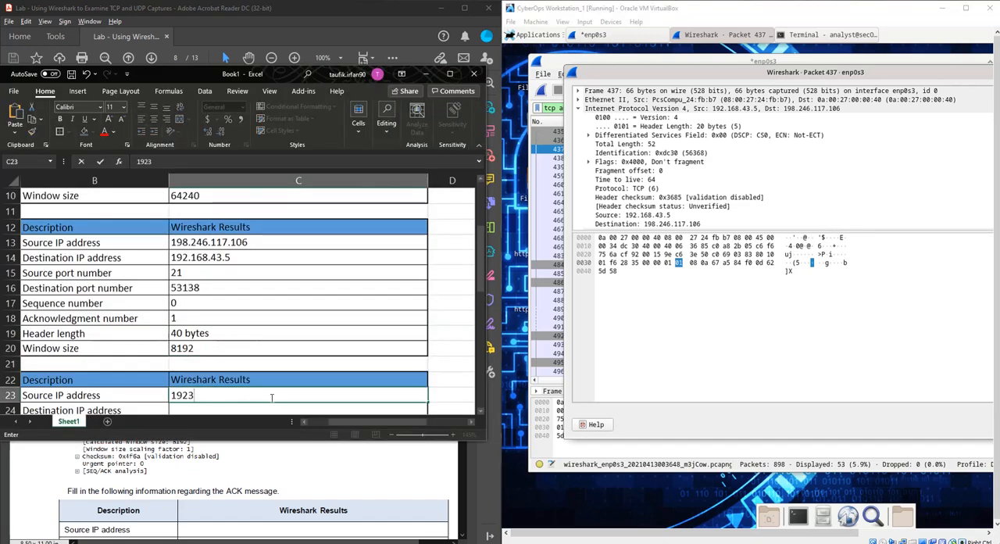
key("BackSpace")
type(".168.")
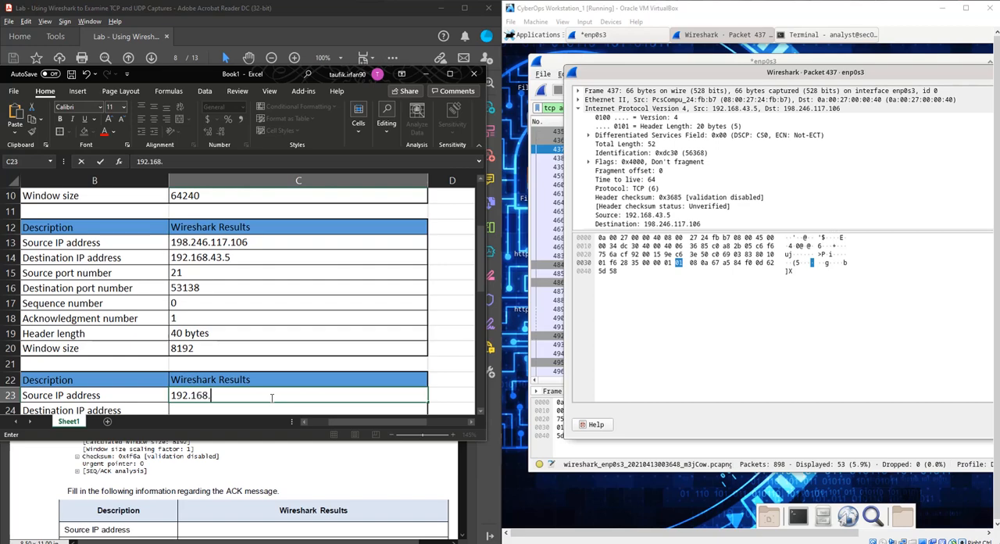
type("43.5")
- Enter 198.246.117.103 as the destination IP address in the third results table
scroll(270, 397, "down", 2)
double_click(251, 316)
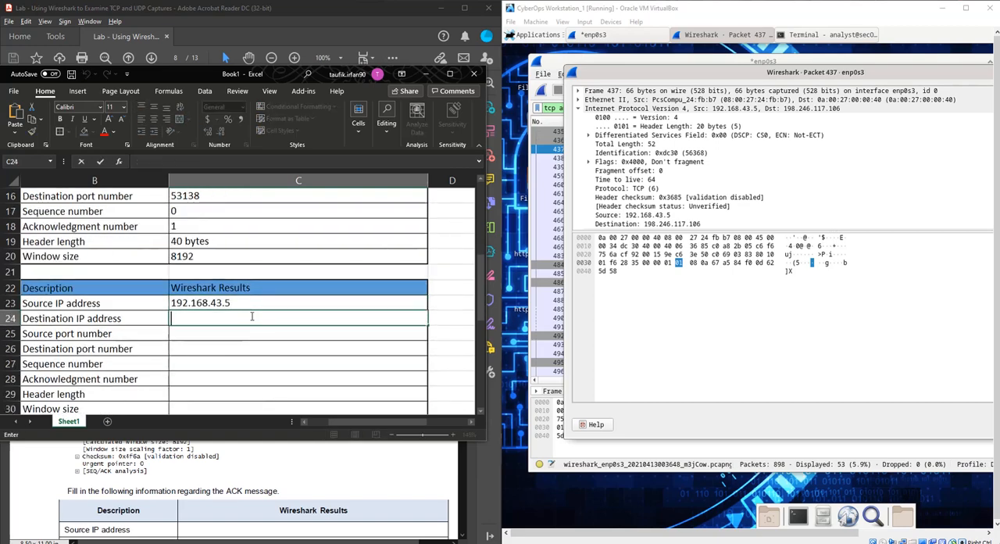
type("198")
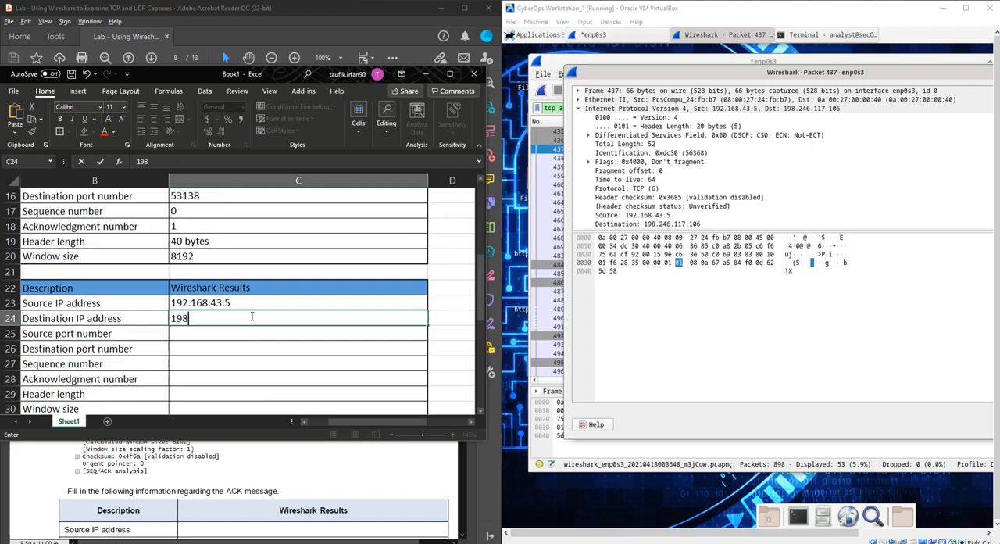
type(".246.1")
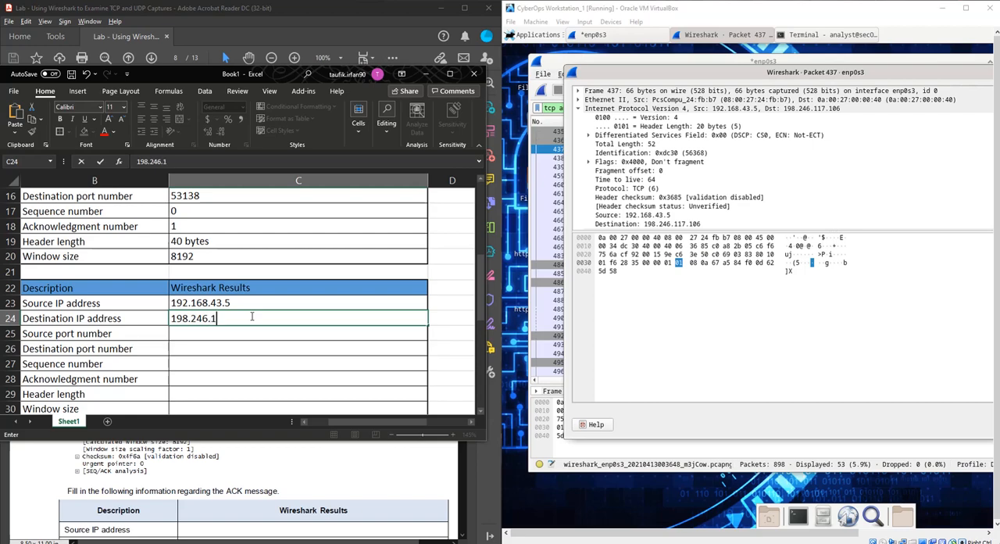
type("17.103")
- Enter source port number 53138 and destination port number 21 in the third results table
left_click(225, 334)
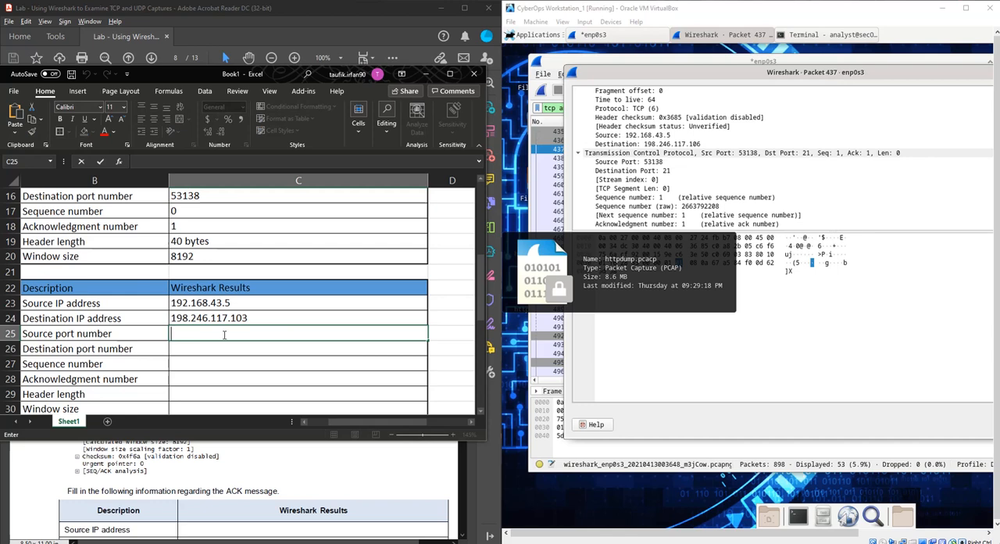
type("53138")
left_click(239, 352)
type("21")
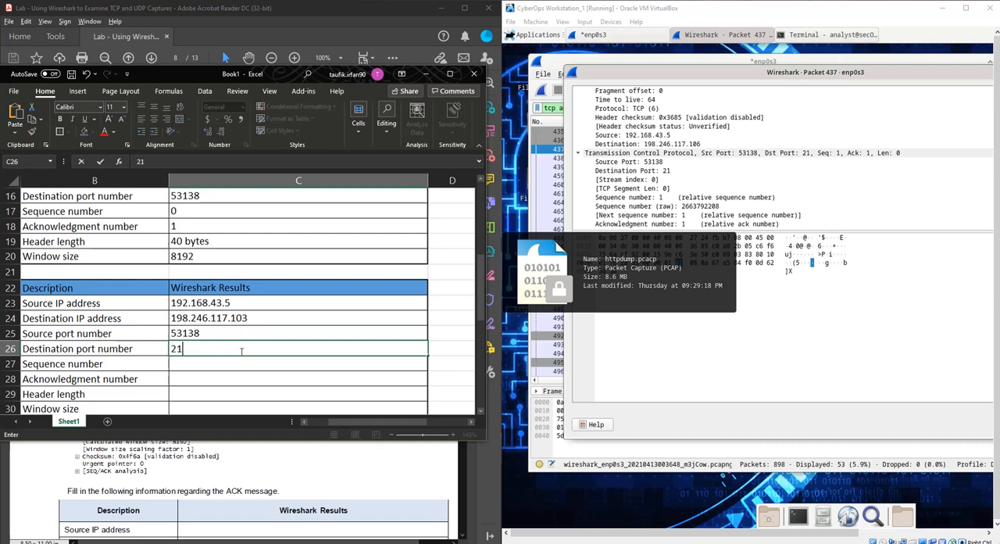
- Enter 1 for both the sequence number and the acknowledgment number in the third results table
left_click(238, 364)
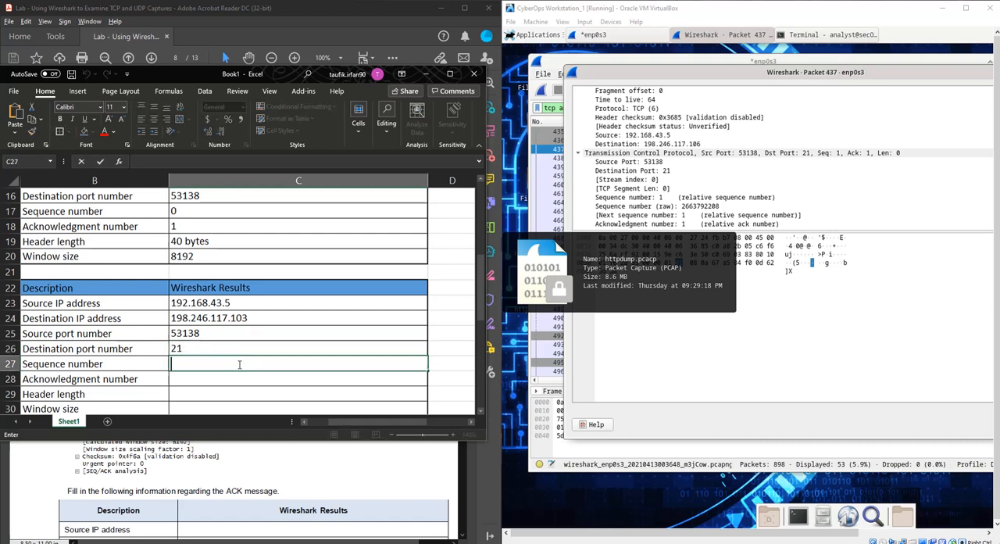
type("1")
left_click(248, 381)
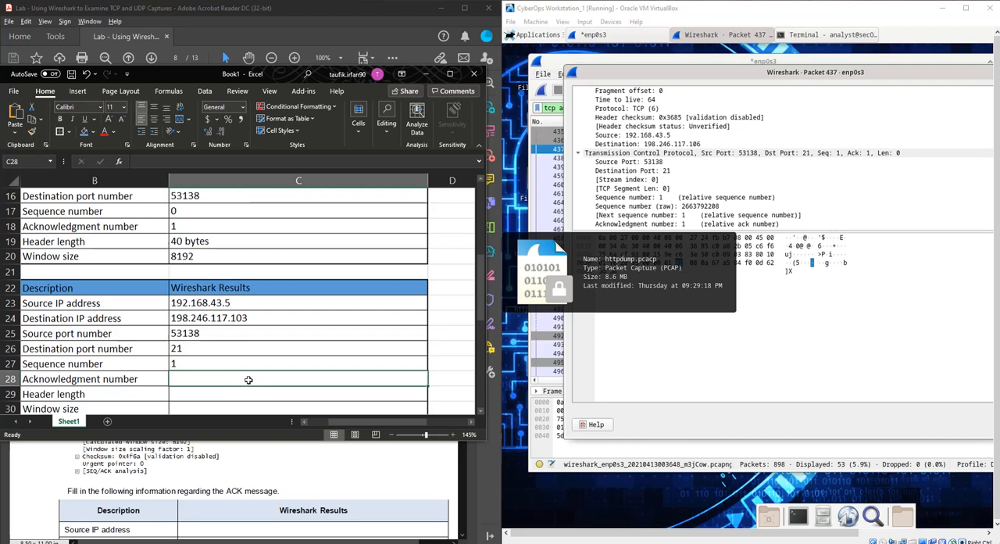
type("1")
- Find packet 437's TCP header length and enter 32 bytes in the third results table
scroll(695, 189, "down", 3)
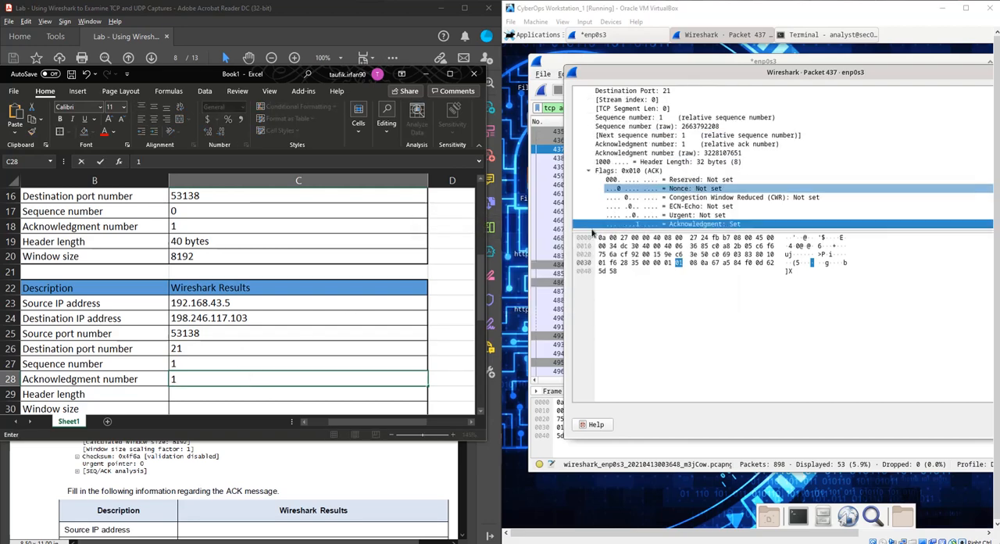
left_click(197, 392)
type("32 bytes")
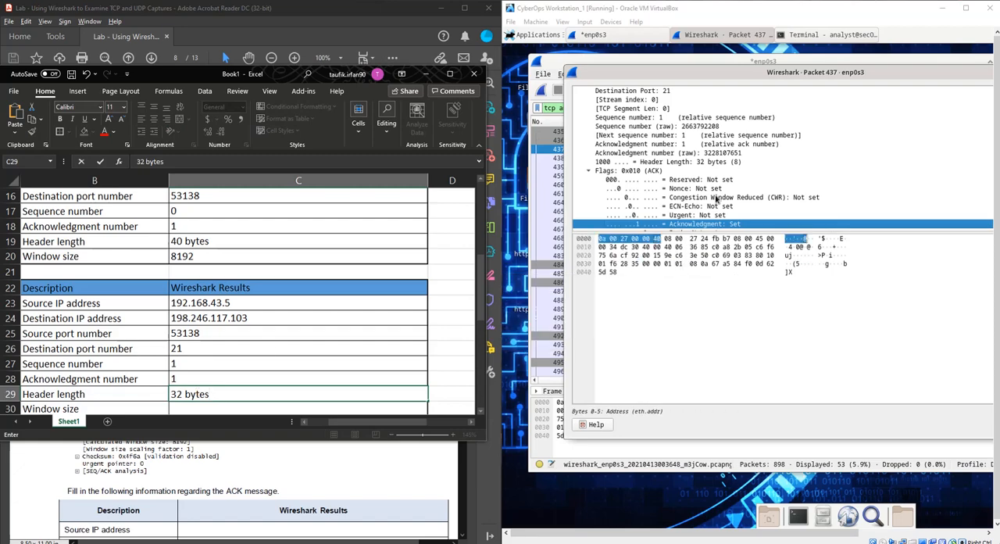
- Find packet 437's window size value and enter 502 as the window size in the third results table
scroll(715, 200, "down", 5)
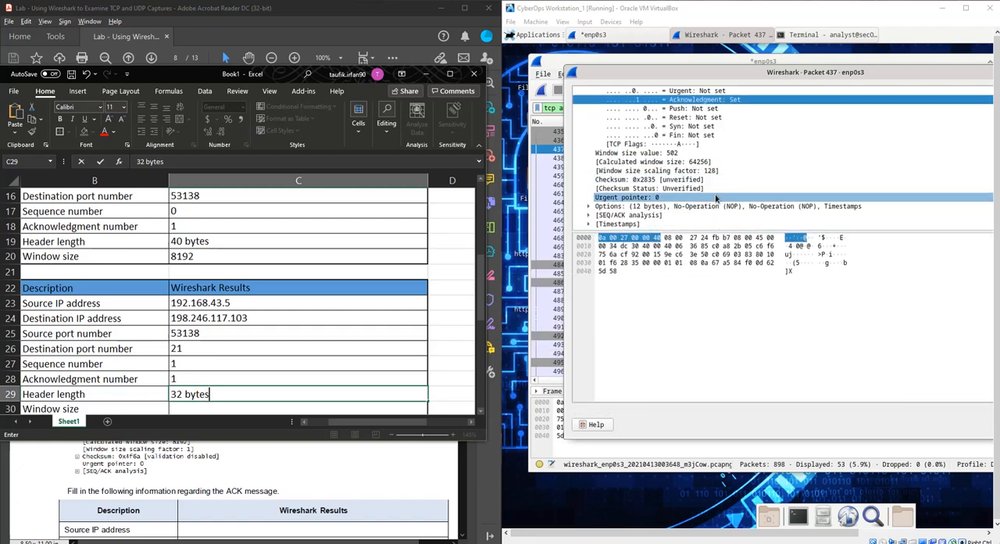
left_click(224, 408)
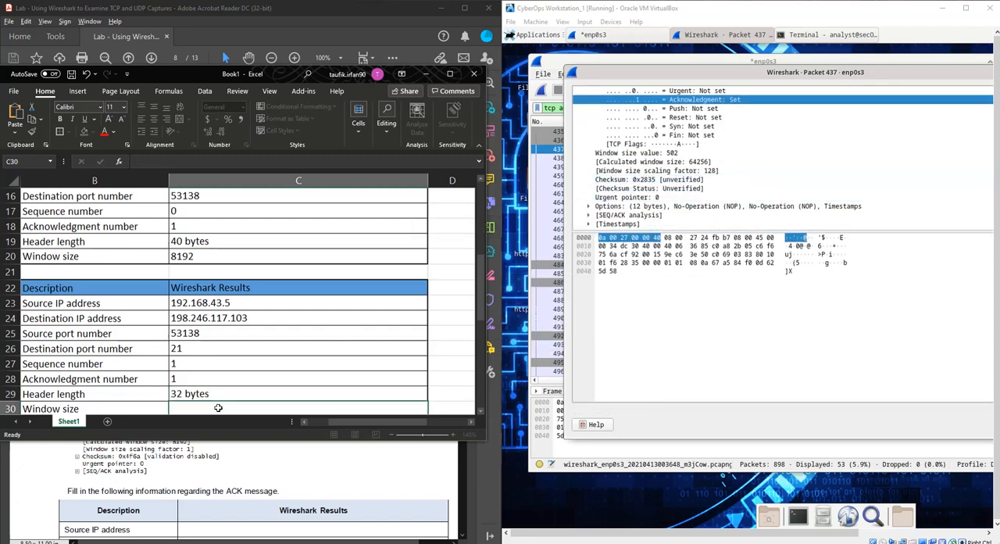
type("5023")
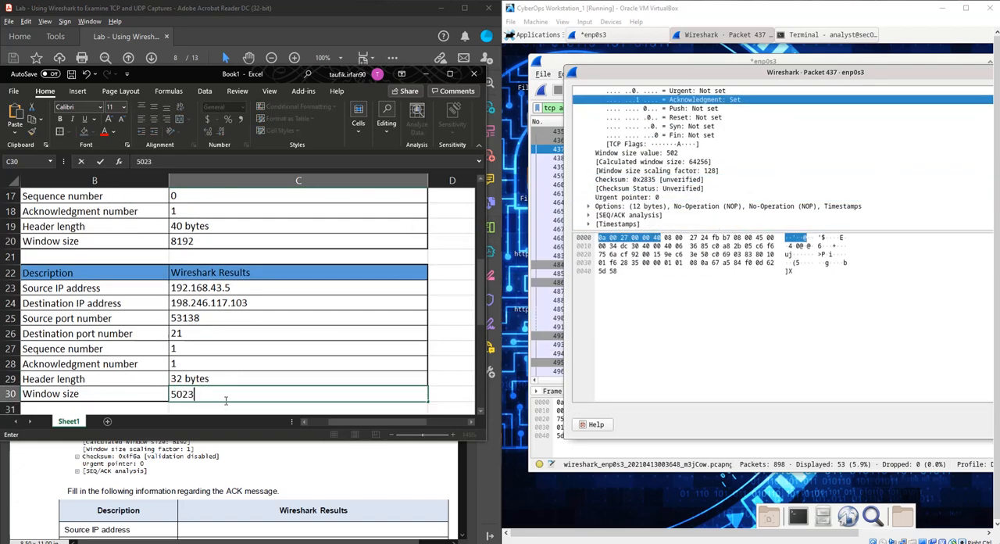
key("BackSpace")
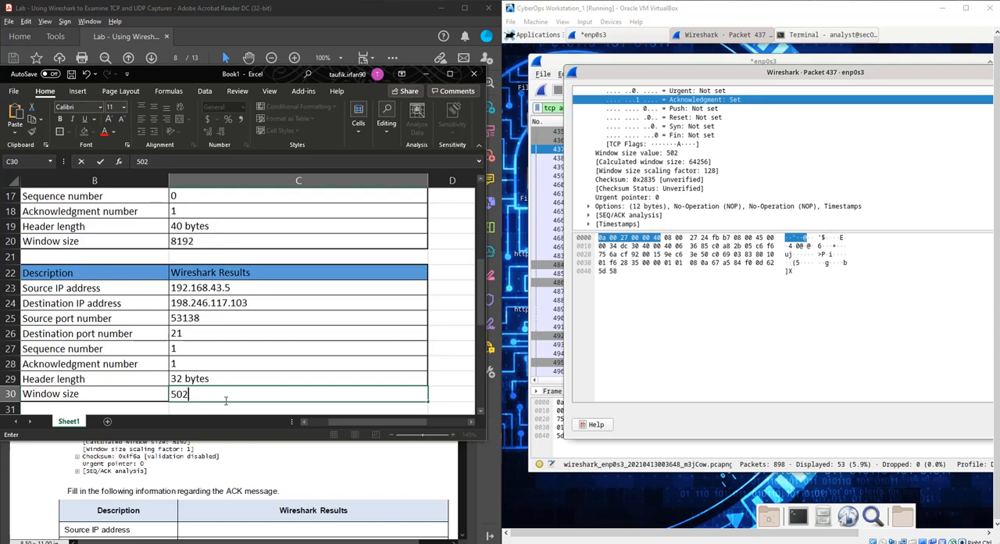
left_click(312, 466)
- Bring back the packet 437 details window and close it, leaving only the main capture list
left_click(549, 169)
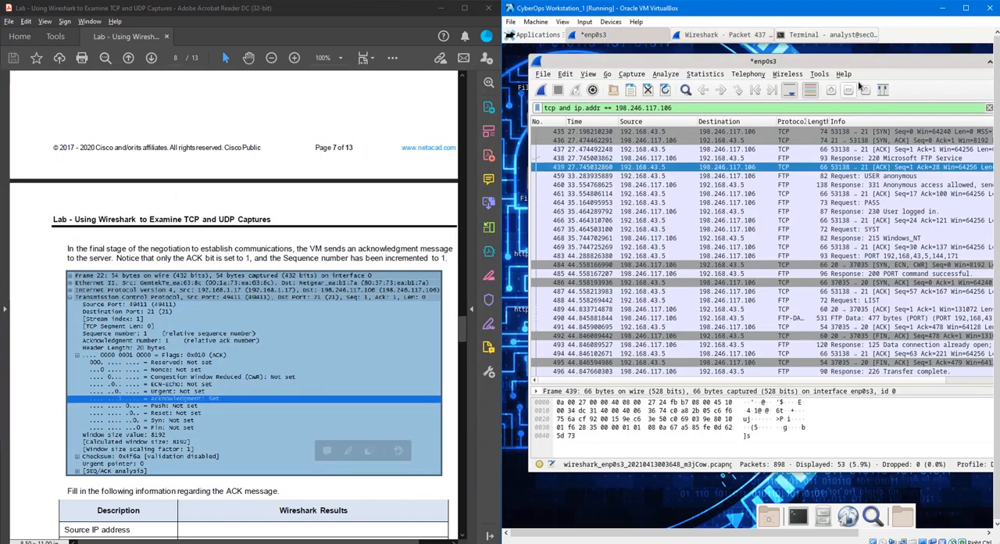
left_click(736, 39)
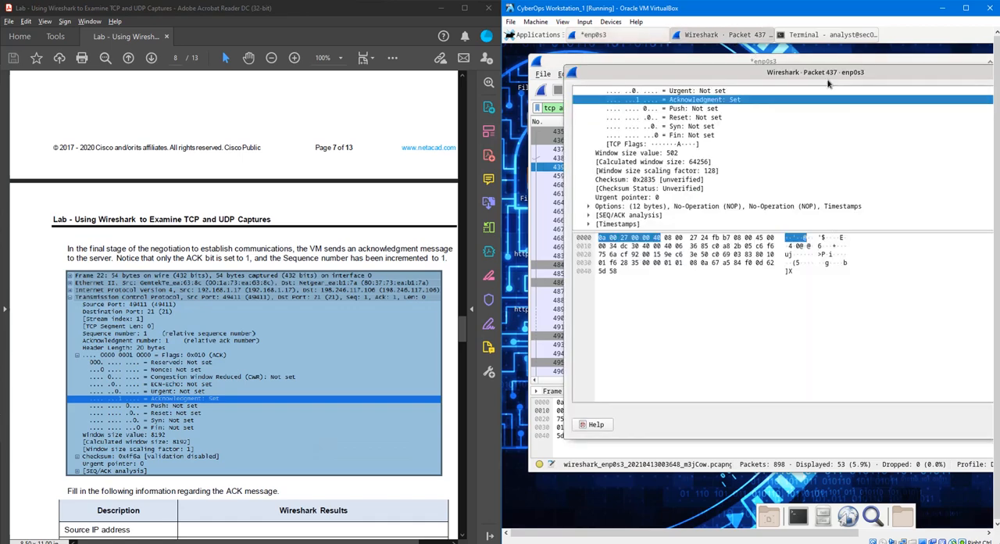
left_click_drag(833, 71, 660, 128)
left_click(922, 130)
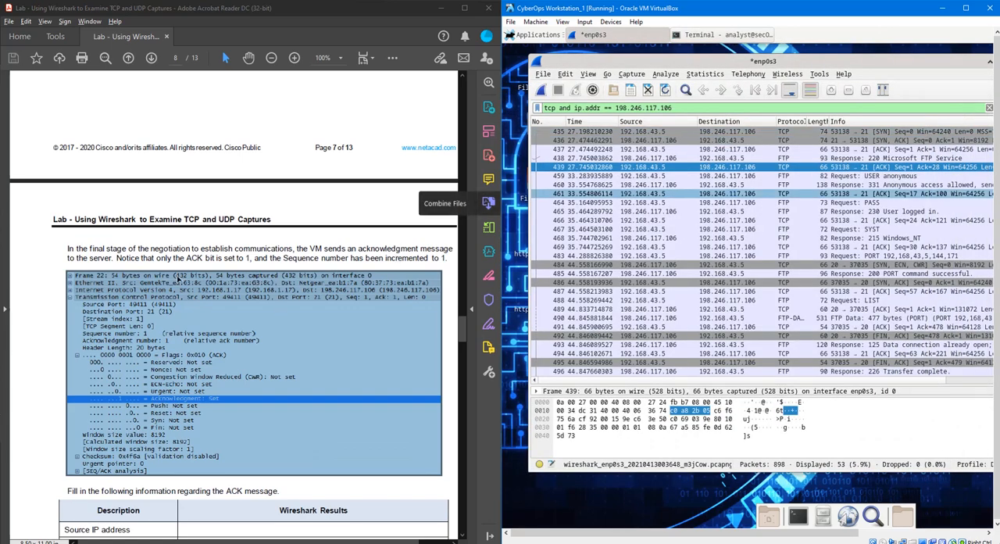
- Read the lab's question below the ACK table about other TCP datagrams containing a SYN bit
left_click(41, 286)
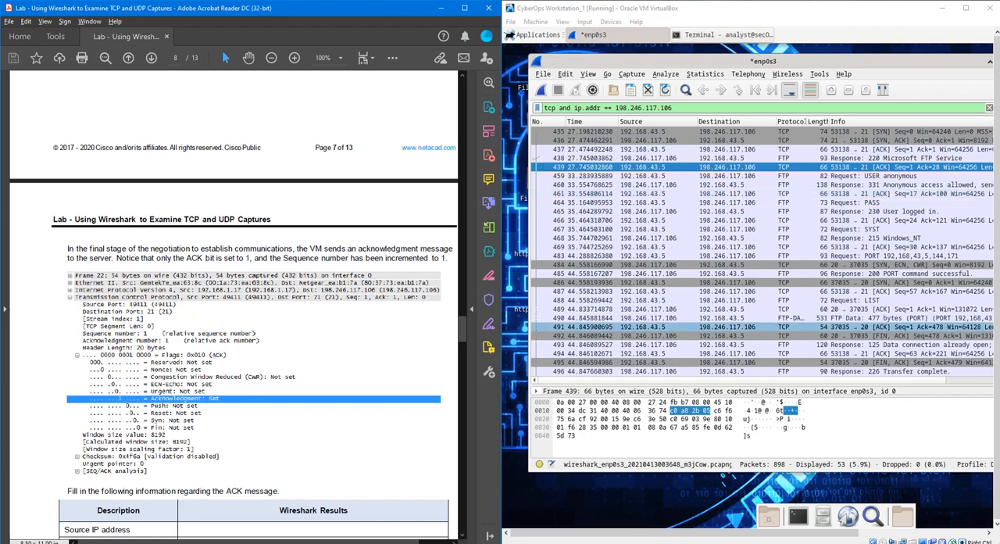
scroll(254, 355, "down", 8)
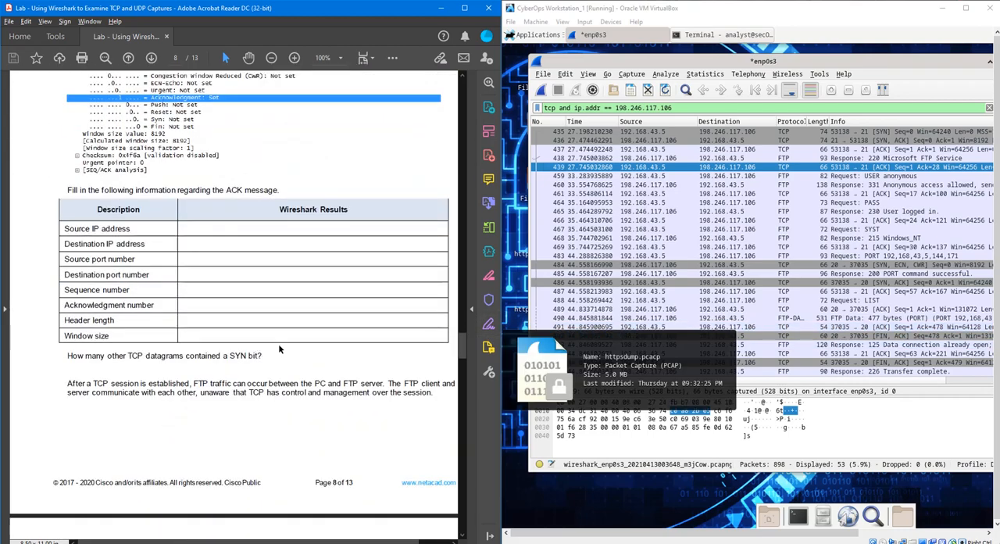
scroll(278, 345, "down", 1)
scroll(278, 344, "down", 2)
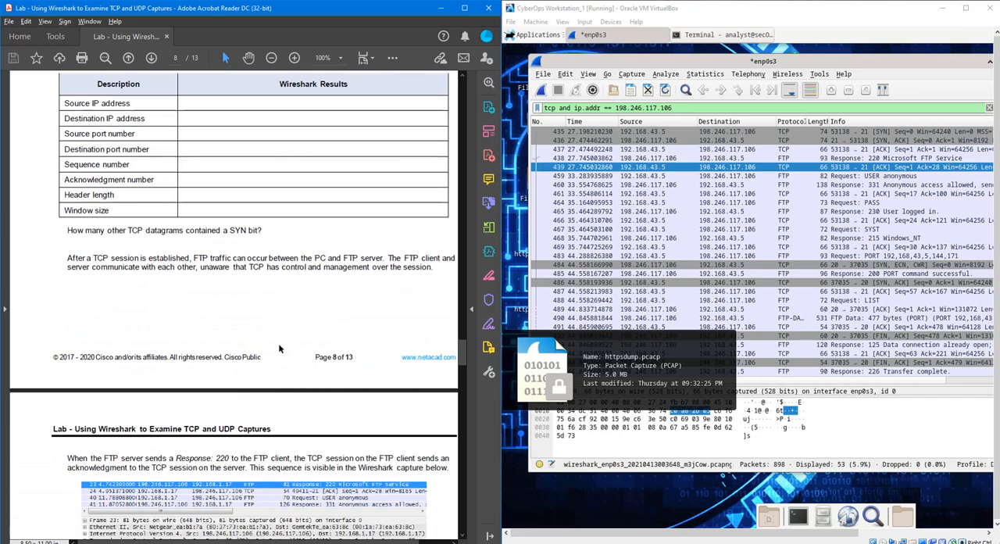
scroll(279, 343, "up", 1)
scroll(281, 342, "up", 1)
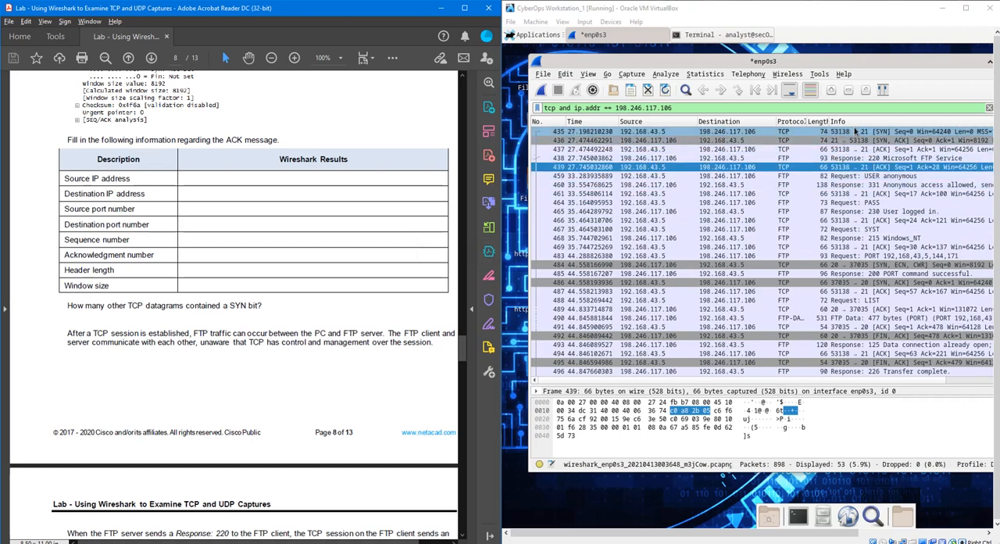
- Examine the filtered packet list after the first handshake for other TCP datagrams carrying the SYN bit
left_click(885, 265)
left_click(887, 282)
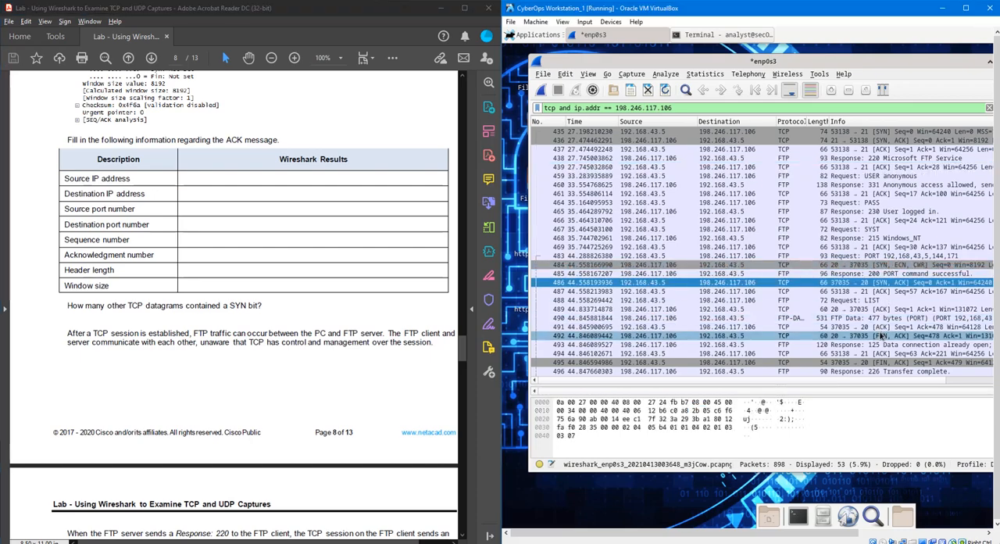
scroll(891, 297, "down", 2)
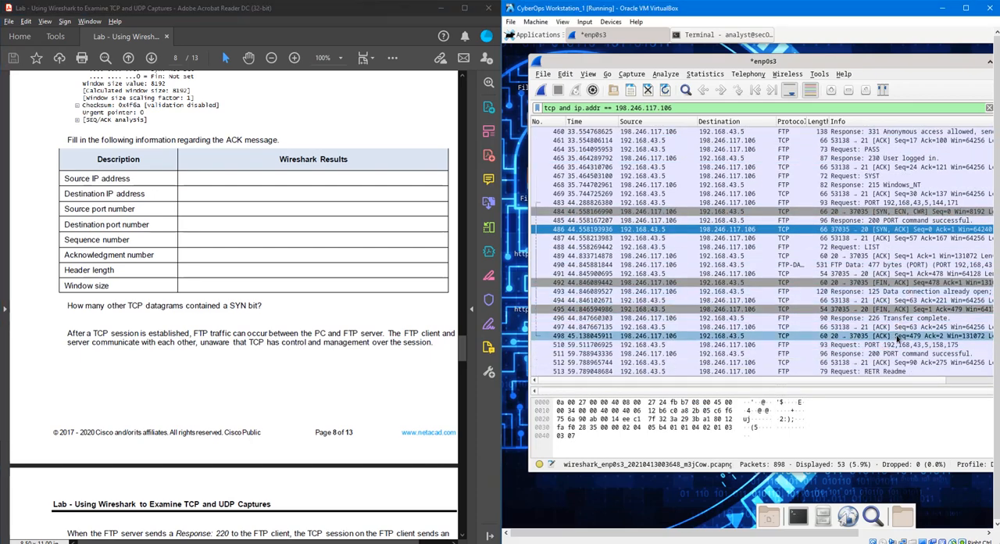
scroll(891, 351, "down", 3)
scroll(887, 370, "down", 1)
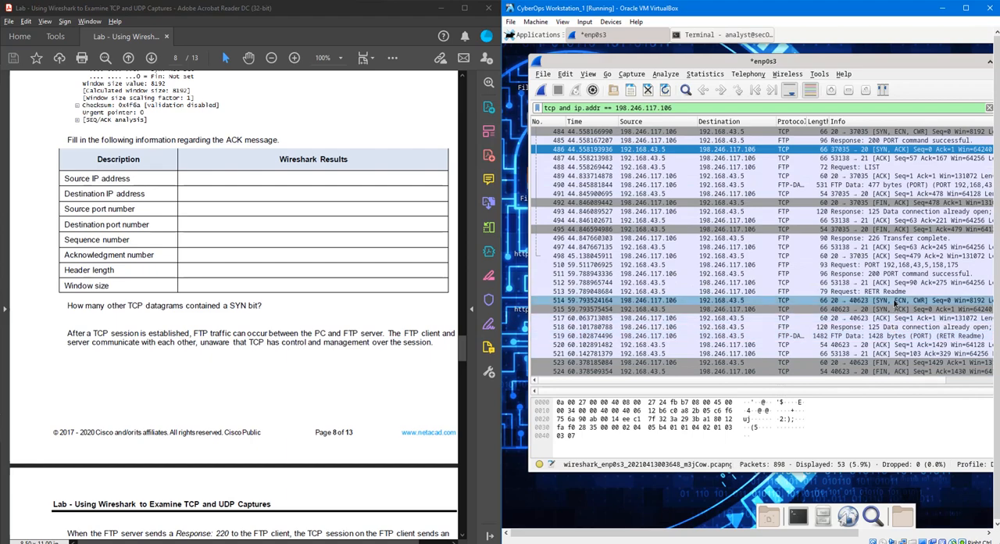
left_click(890, 310)
scroll(896, 352, "down", 3)
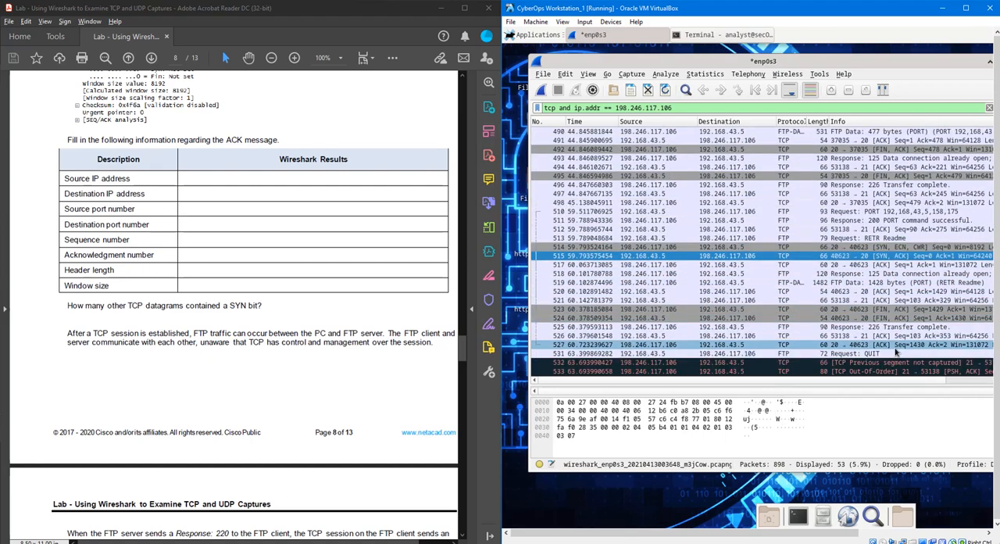
scroll(898, 344, "up", 10)
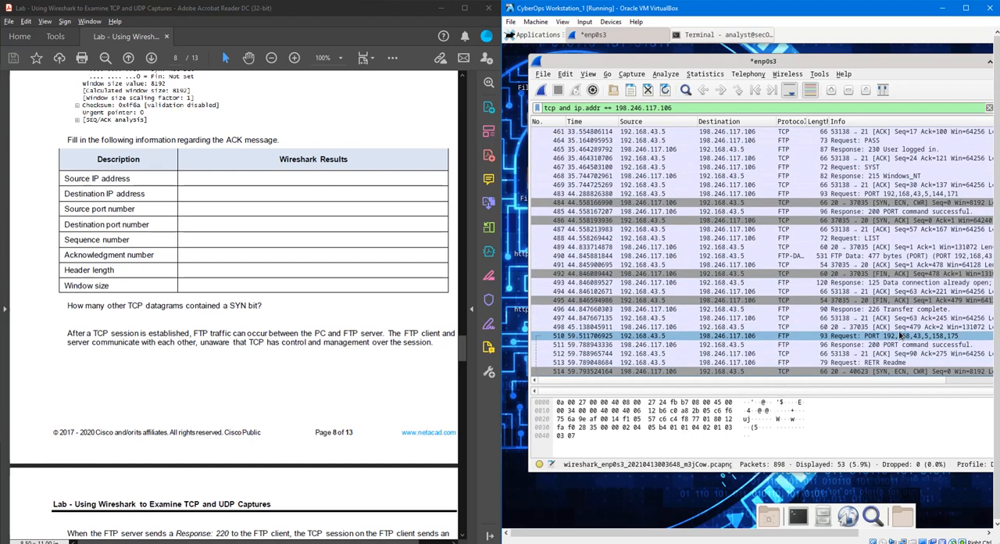
left_click(894, 209)
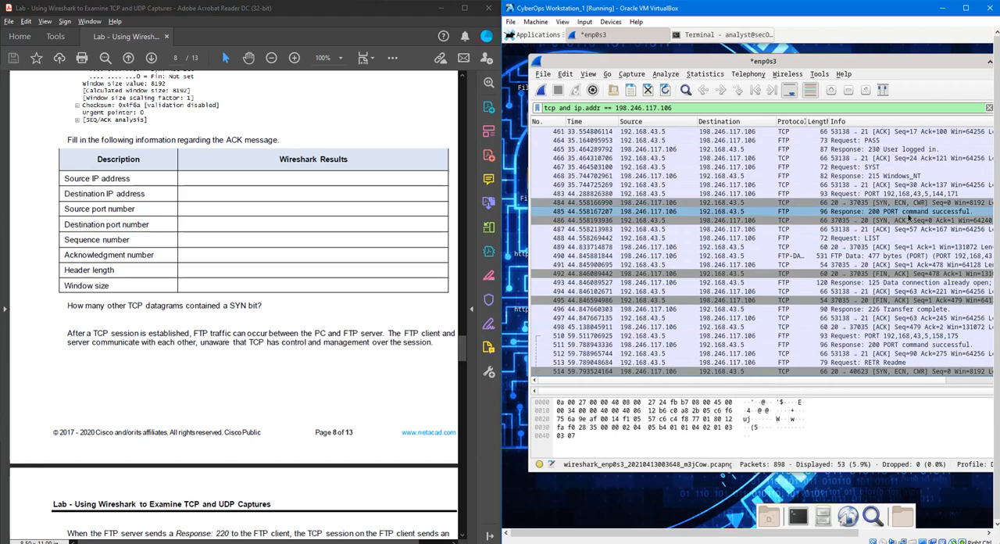
left_click(904, 221)
left_click(896, 291)
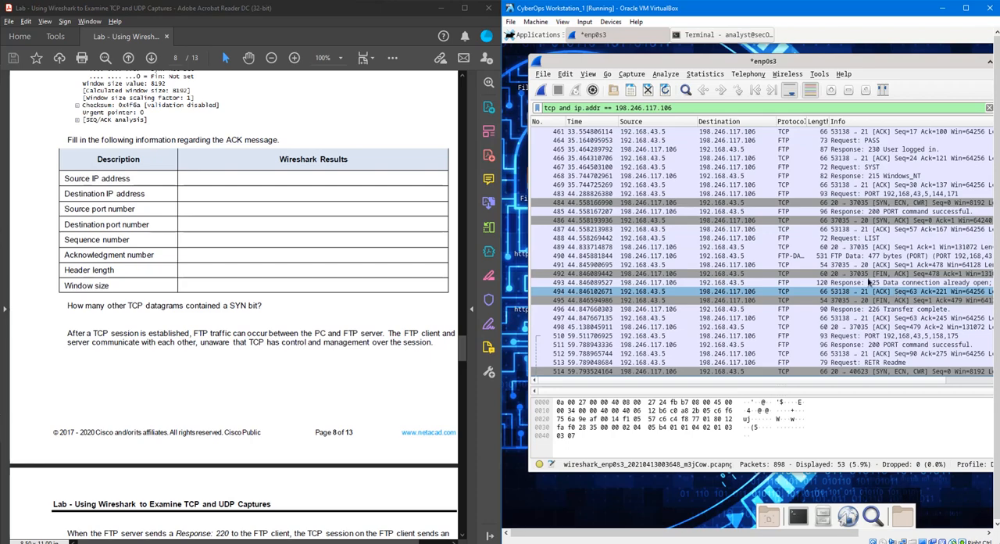
- Read the lab's Response: 220 passage and inspect the matching FTP packet and the client's acknowledgment in the capture
scroll(332, 362, "down", 2)
scroll(332, 362, "down", 5)
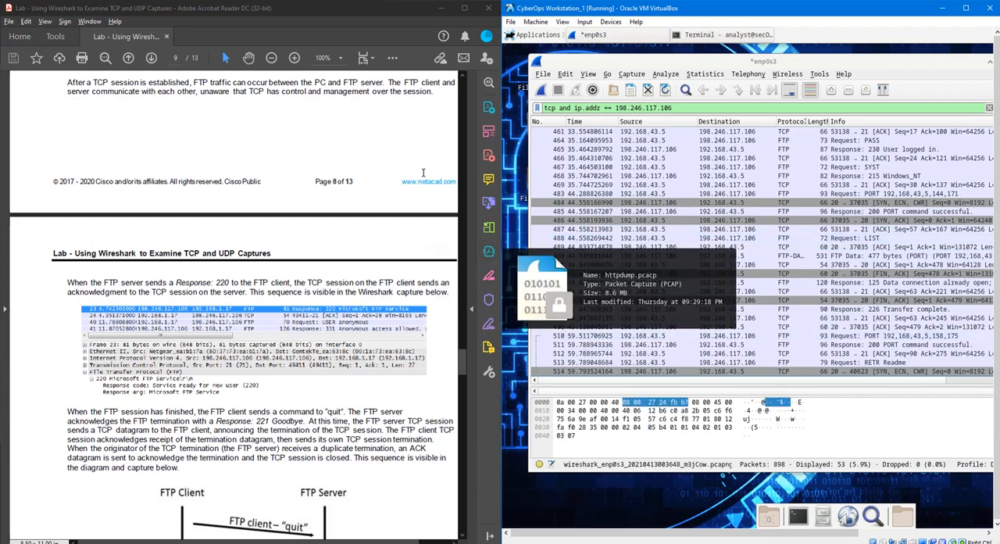
scroll(871, 156, "up", 3)
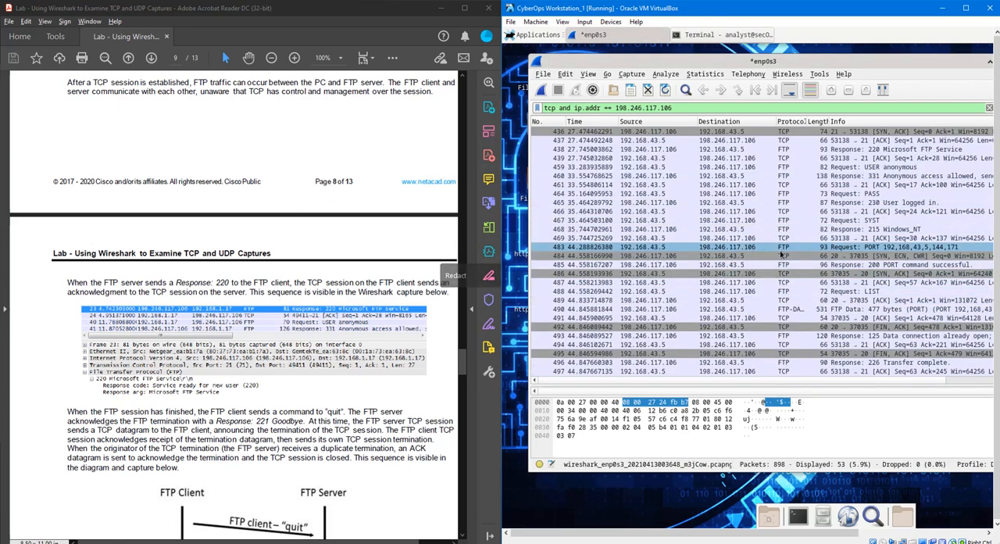
left_click(874, 160)
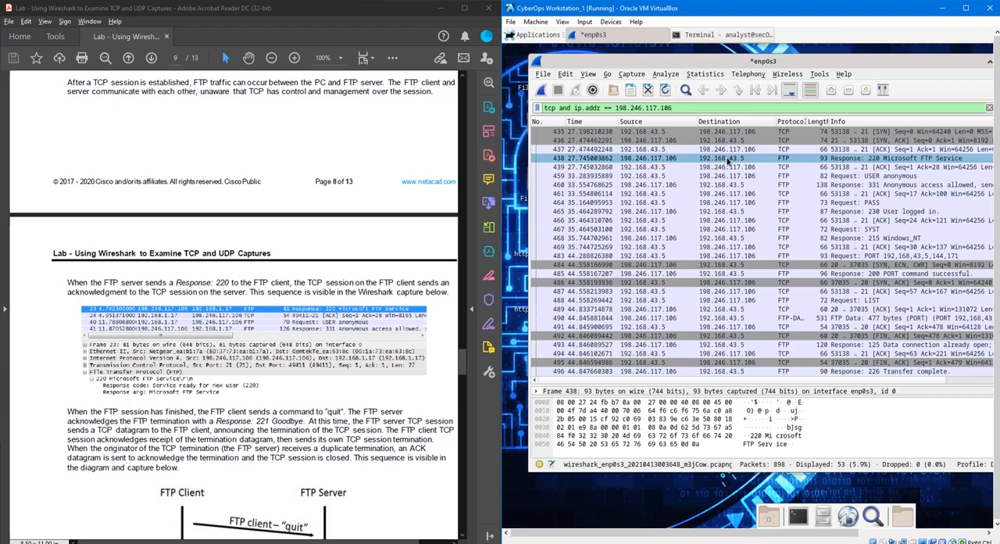
left_click(668, 167)
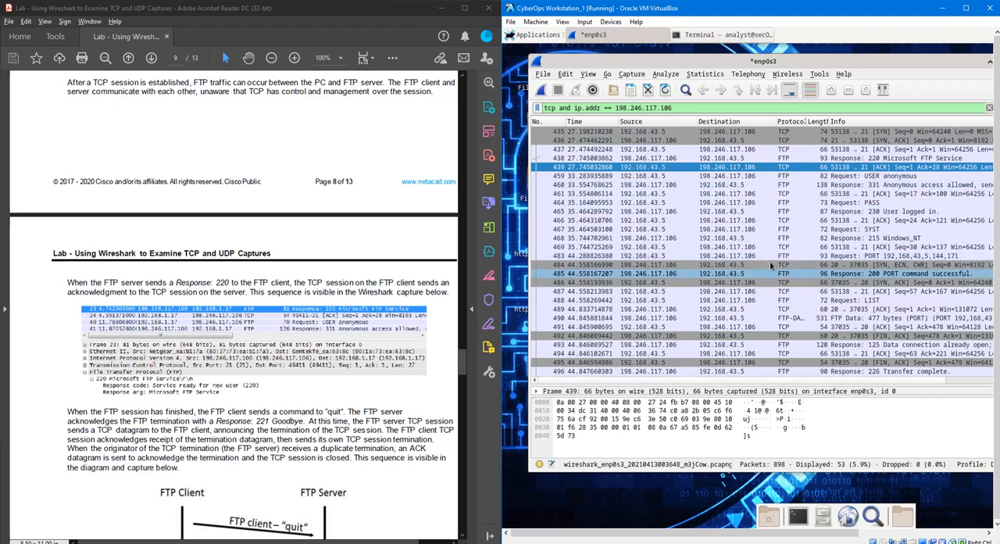
- Review the quit command of the FTP session in the terminal, and return to the Wireshark capture
left_click(731, 35)
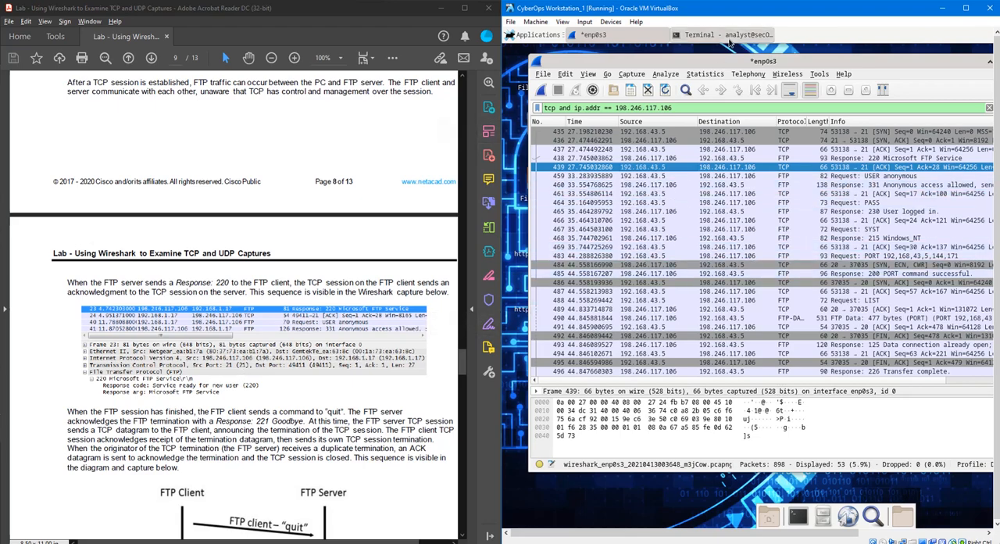
left_click_drag(588, 361, 568, 362)
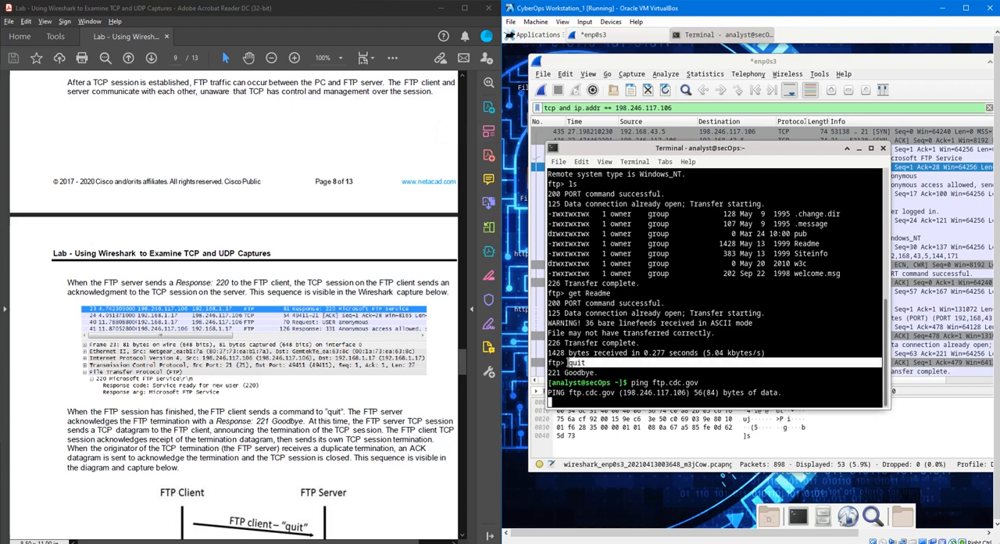
left_click(341, 406)
left_click(821, 445)
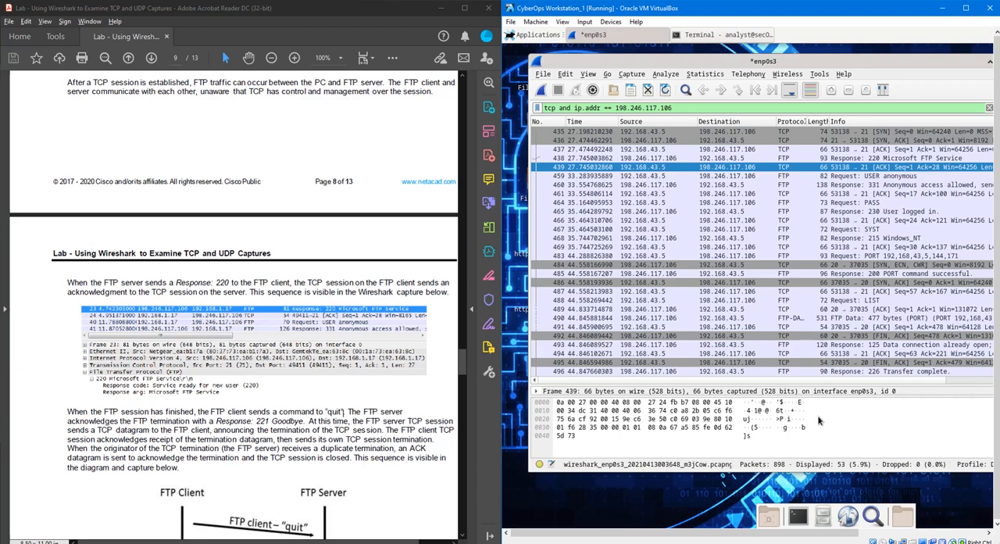
- Locate the FTP Request: QUIT packet in the capture and examine the info of the packets that follow it
scroll(846, 349, "down", 5)
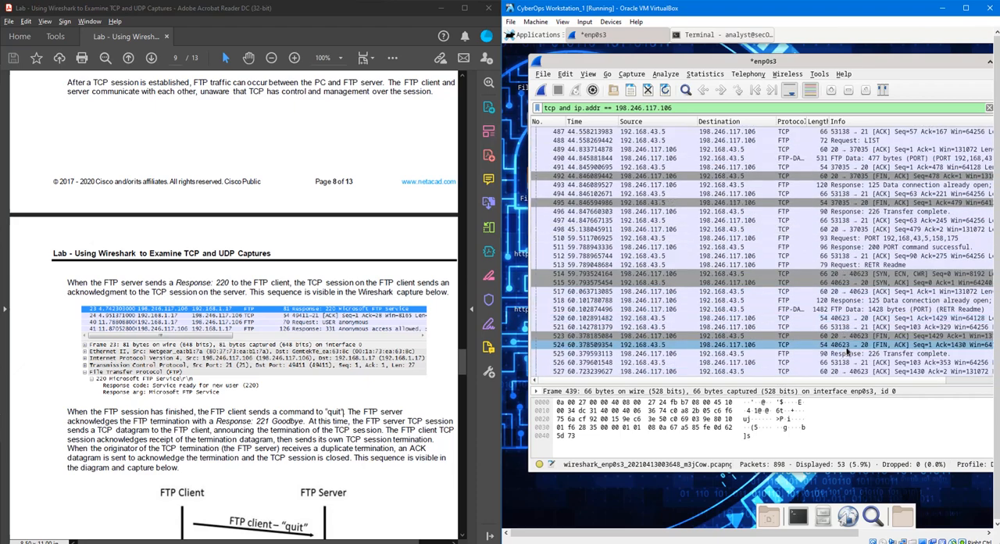
scroll(847, 352, "down", 2)
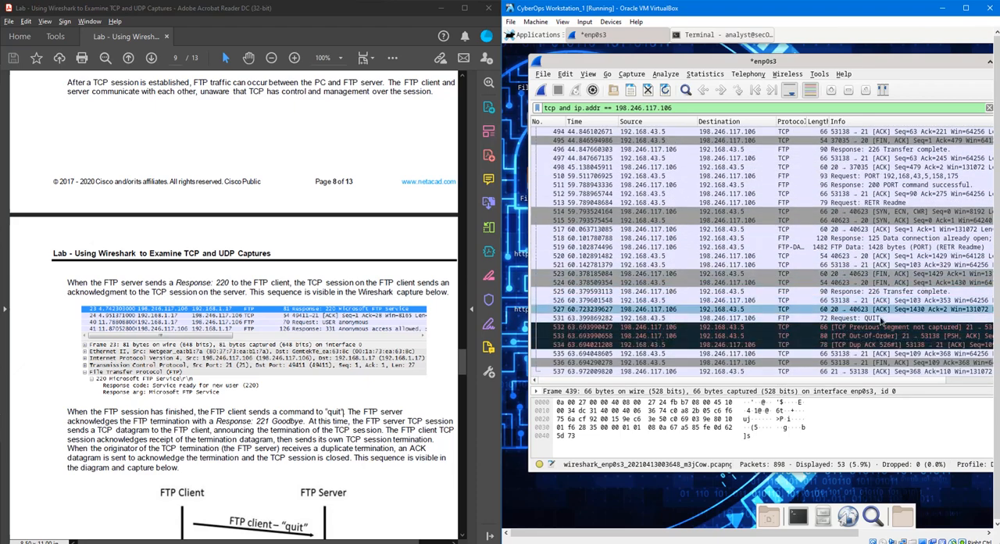
left_click(881, 319)
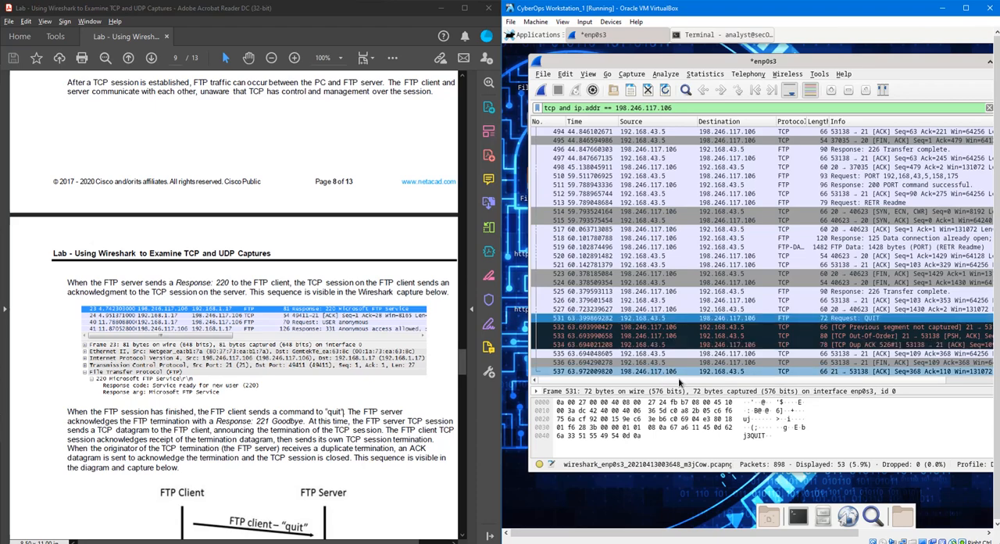
scroll(679, 382, "right", 3)
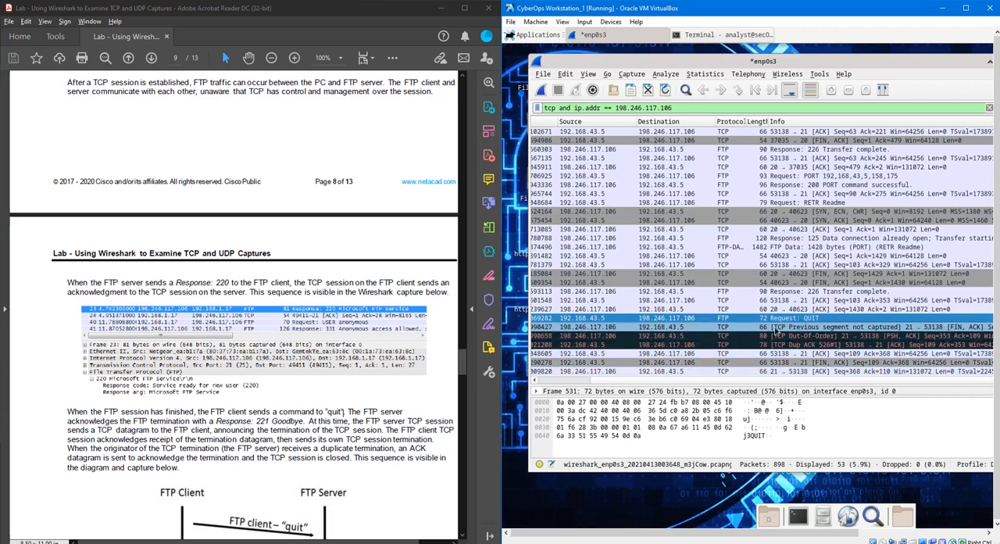
- Compare the lab's FTP session termination diagram with the capture's last FIN, ACK packet and the final ACK packet
scroll(237, 378, "down", 2)
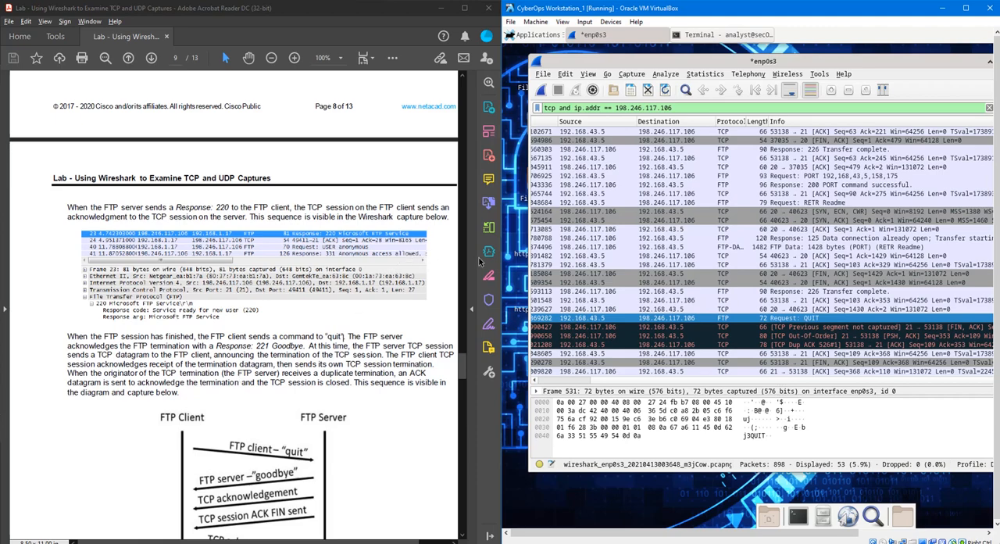
left_click(729, 308)
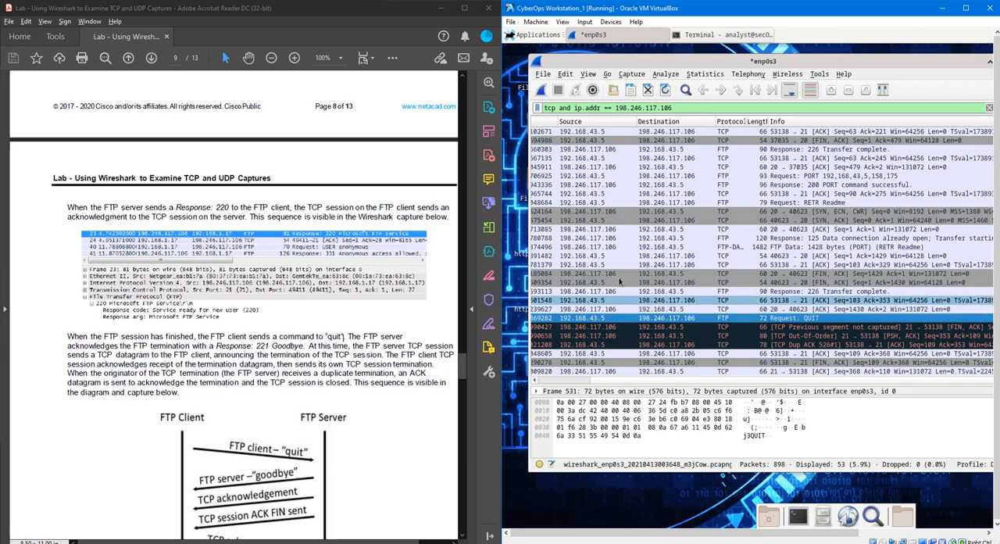
scroll(368, 433, "down", 3)
scroll(369, 433, "down", 2)
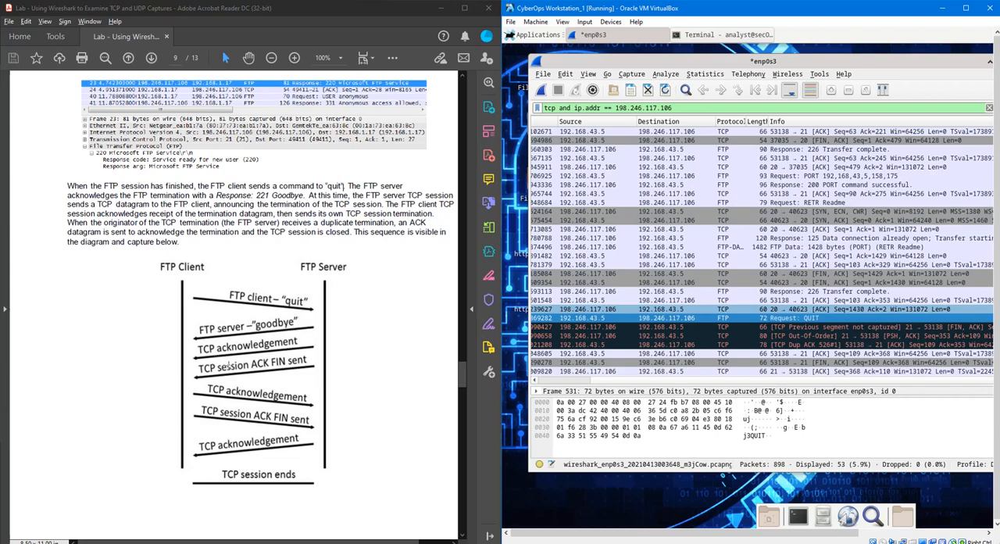
left_click(818, 362)
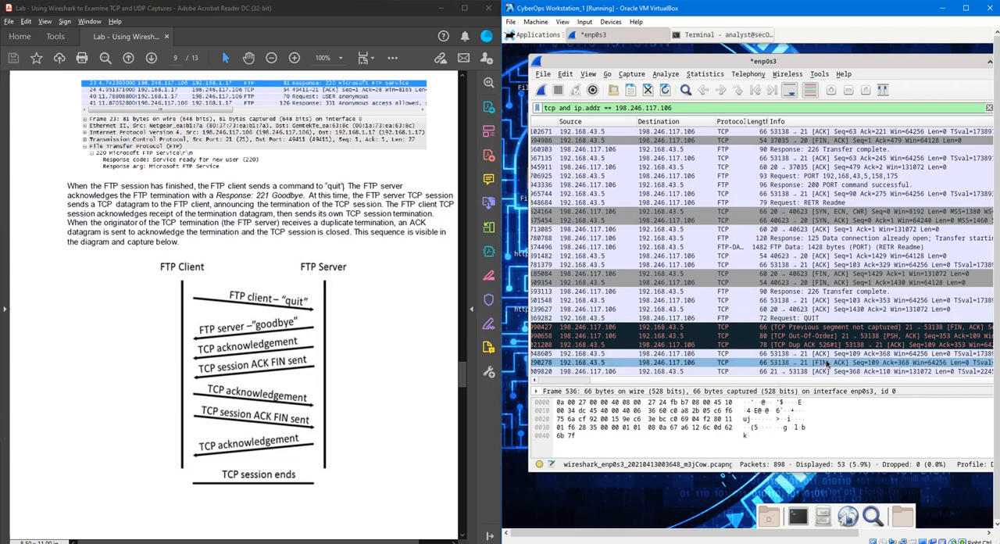
left_click(741, 371)
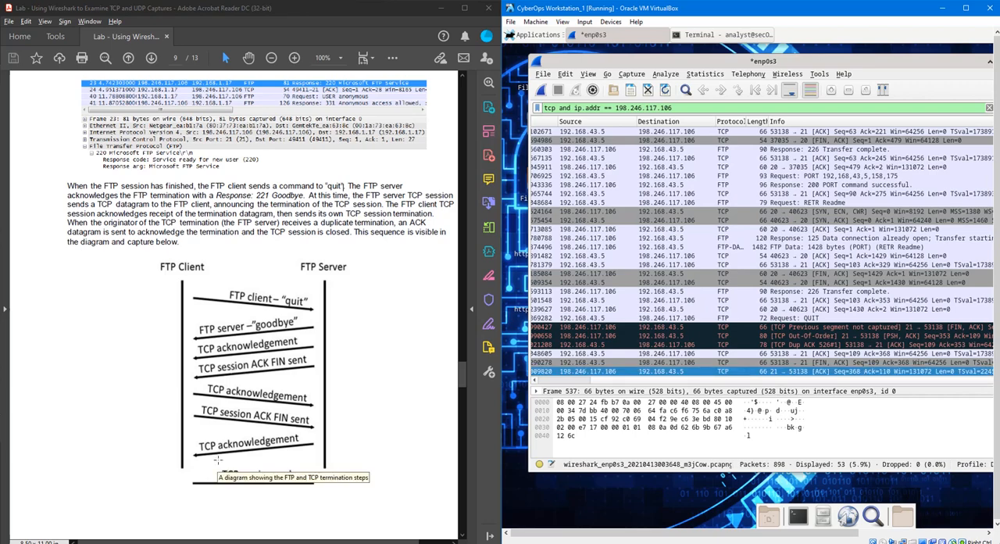
scroll(344, 391, "down", 3)
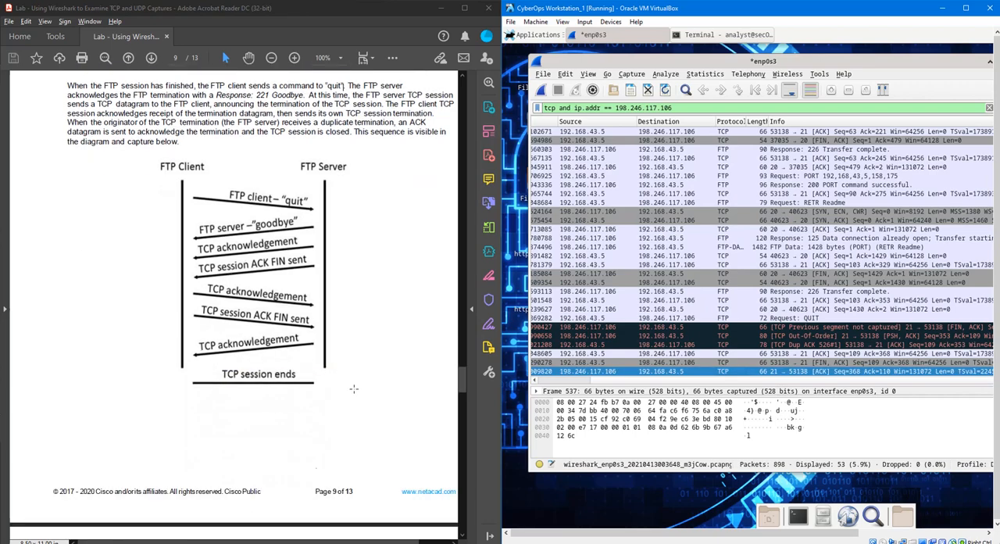
- Replace the capture's display filter with ftp to show only the FTP traffic of the session
scroll(354, 389, "down", 10)
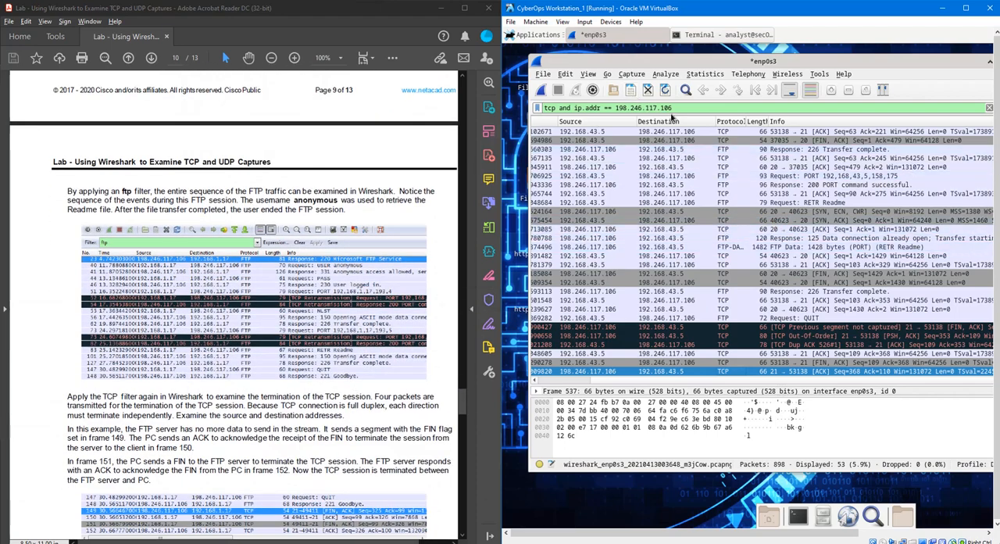
left_click_drag(673, 108, 536, 108)
left_click(989, 108)
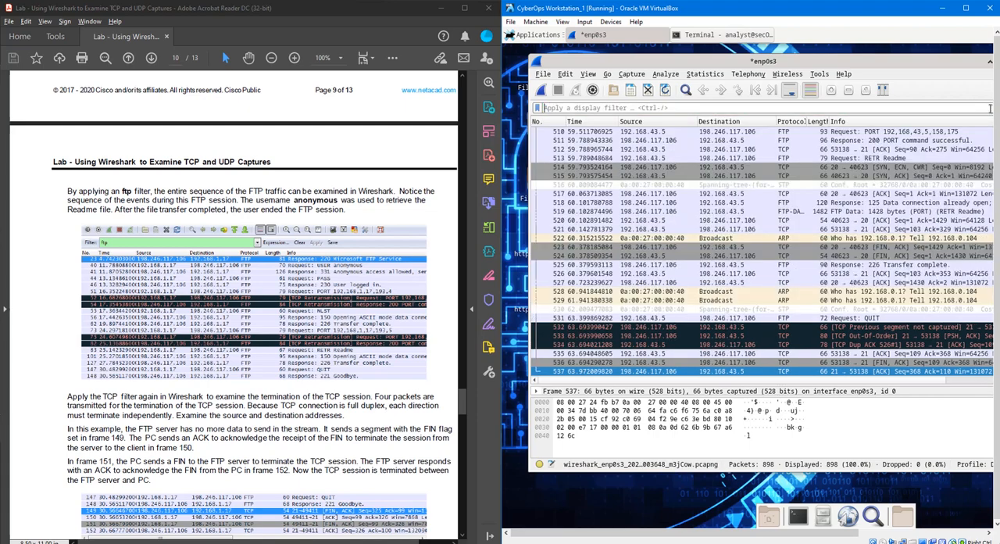
type("ftp")
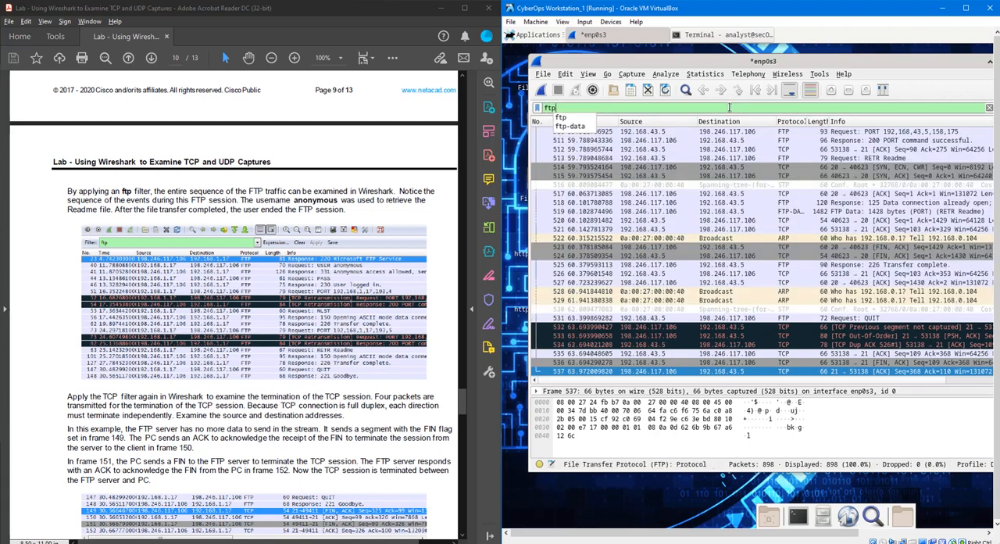
key("Return")
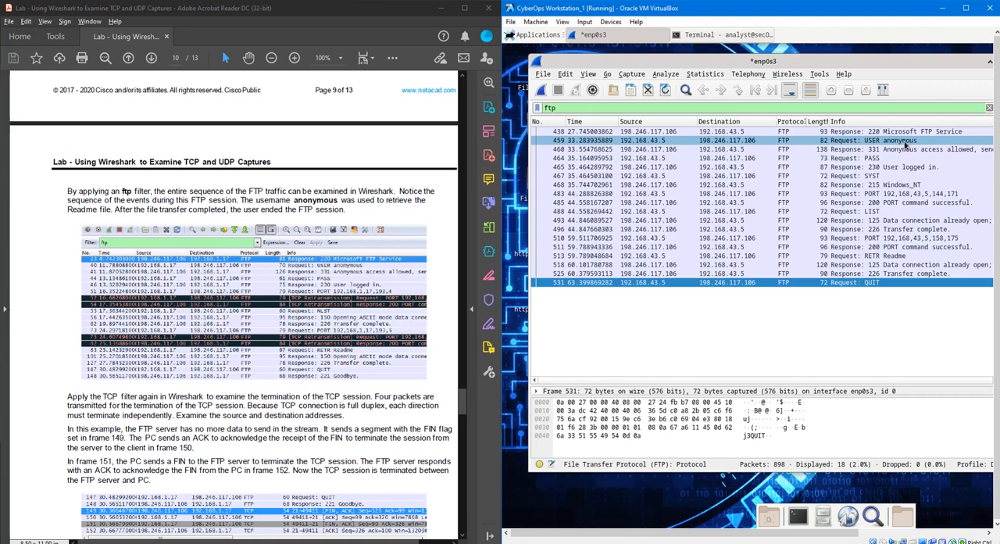
- Read the lab's passage on TCP session termination and change the capture's display filter to tcp
scroll(360, 391, "down", 1)
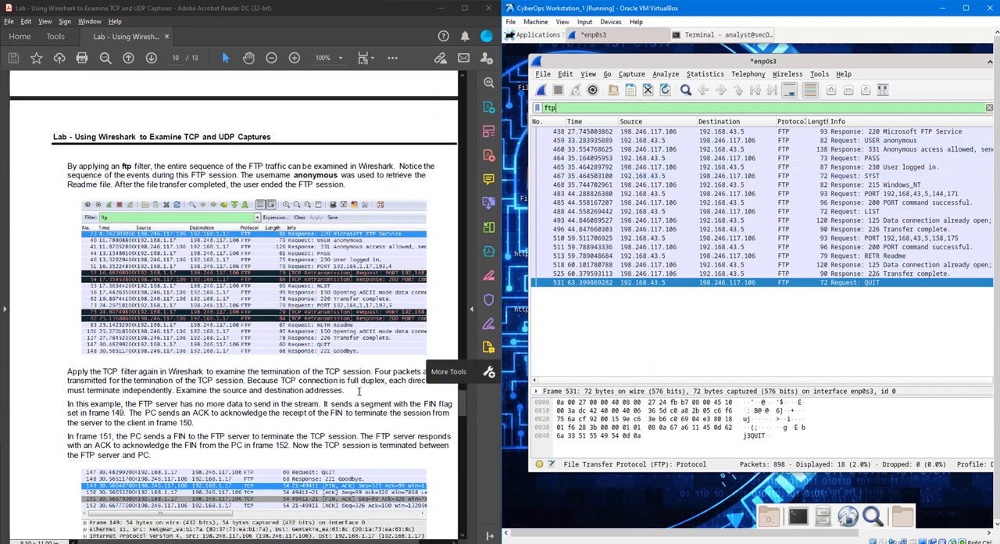
scroll(360, 391, "down", 3)
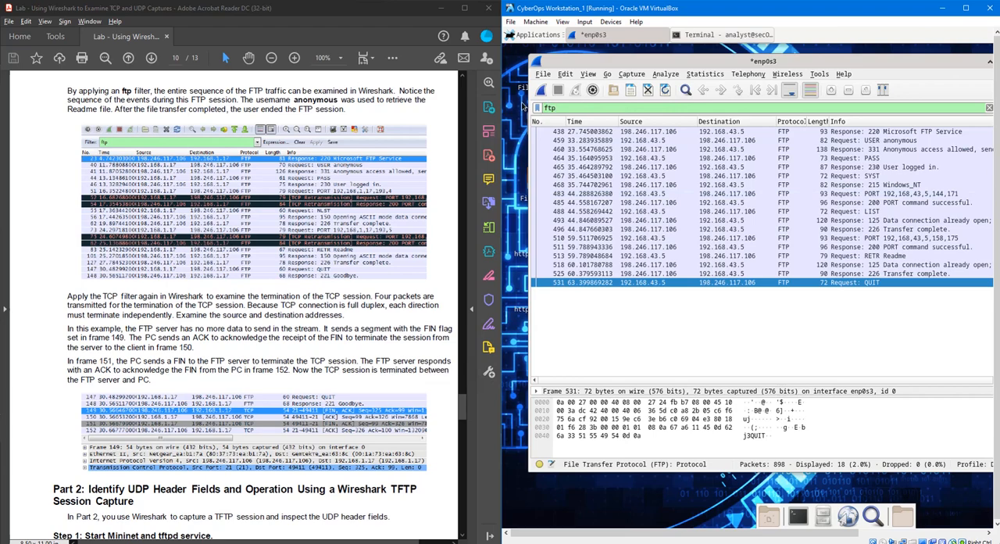
left_click_drag(562, 109, 516, 108)
type("tcp")
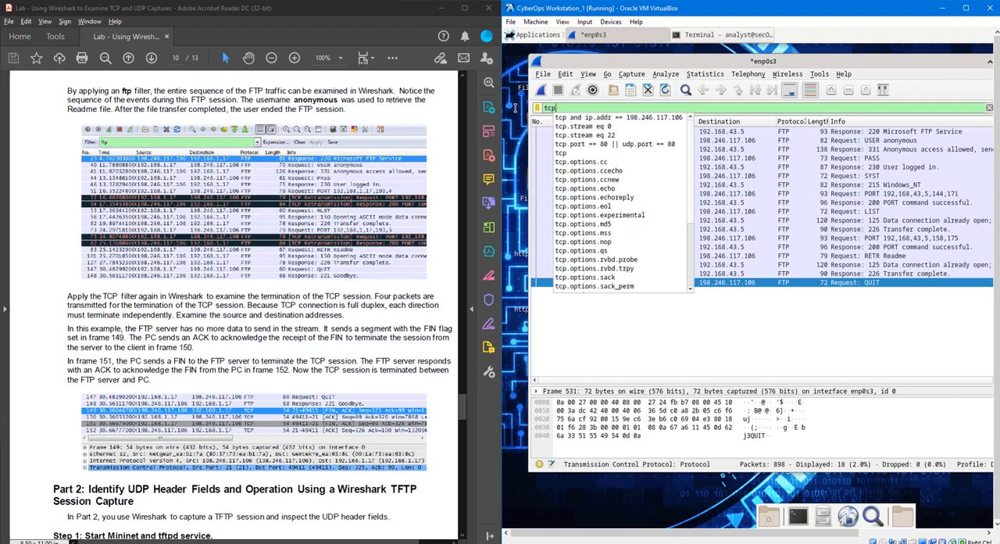
key("Return")
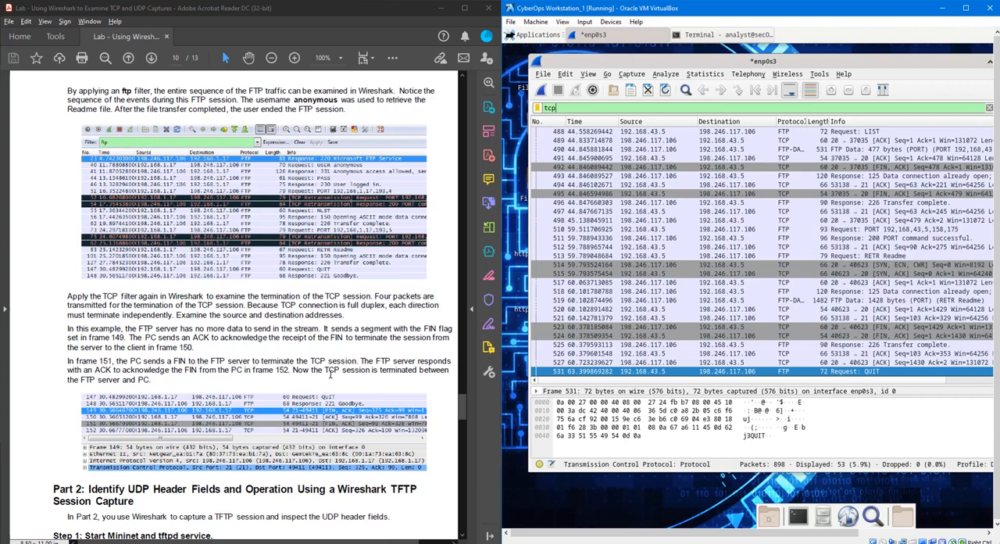
- Close Wireshark, saving the captured packets in /home/analyst under the file name "ftp tcp"
scroll(330, 374, "down", 8)
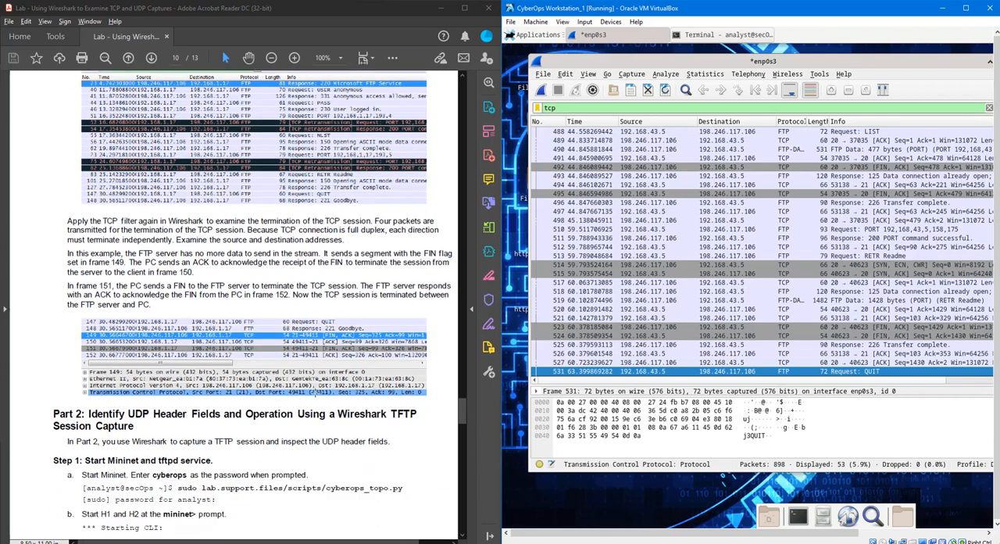
scroll(315, 391, "down", 2)
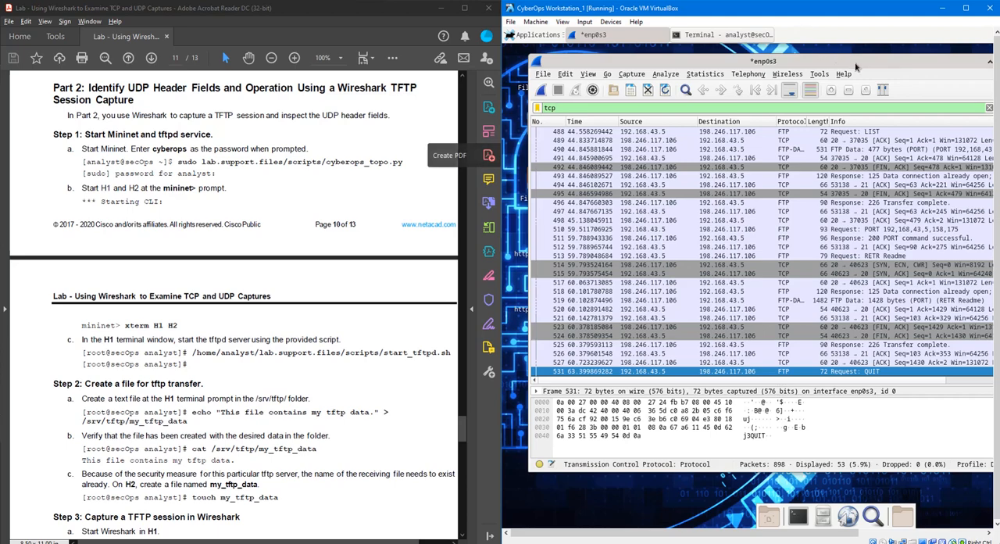
left_click_drag(856, 67, 769, 113)
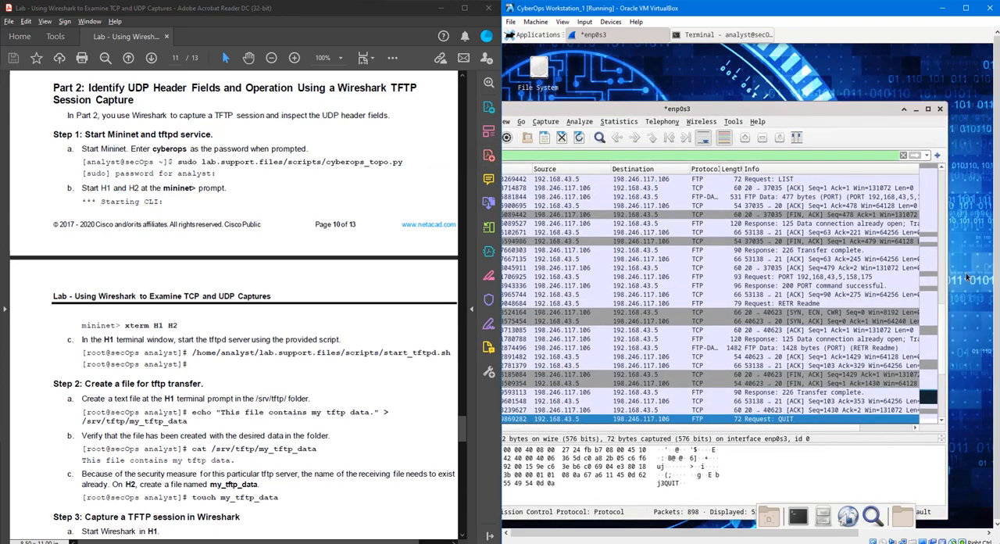
left_click(938, 109)
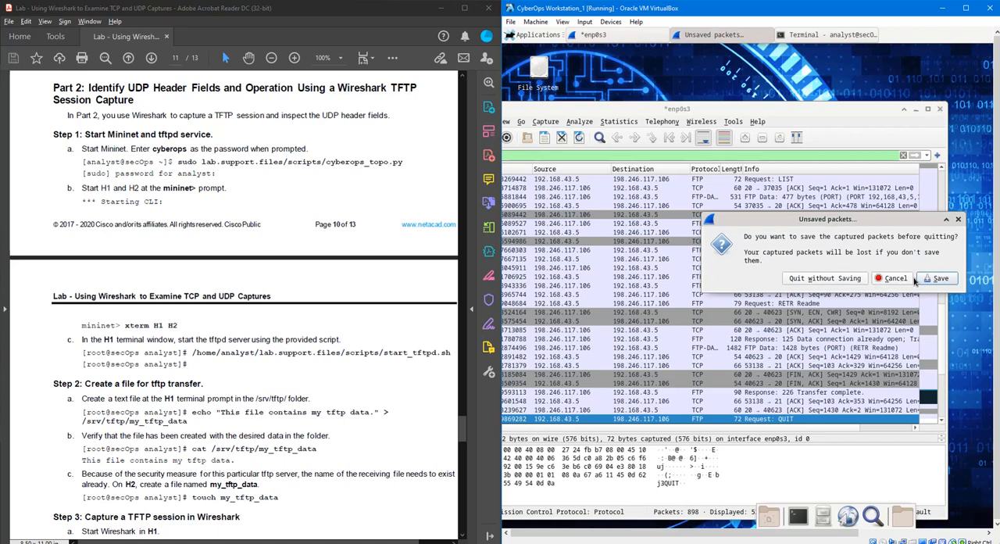
left_click(945, 283)
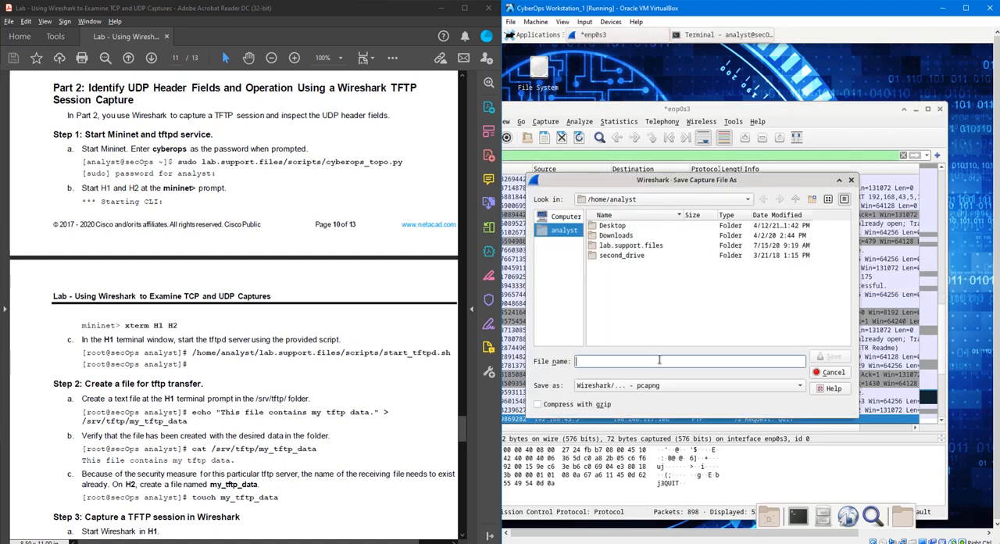
type("ftp tc")
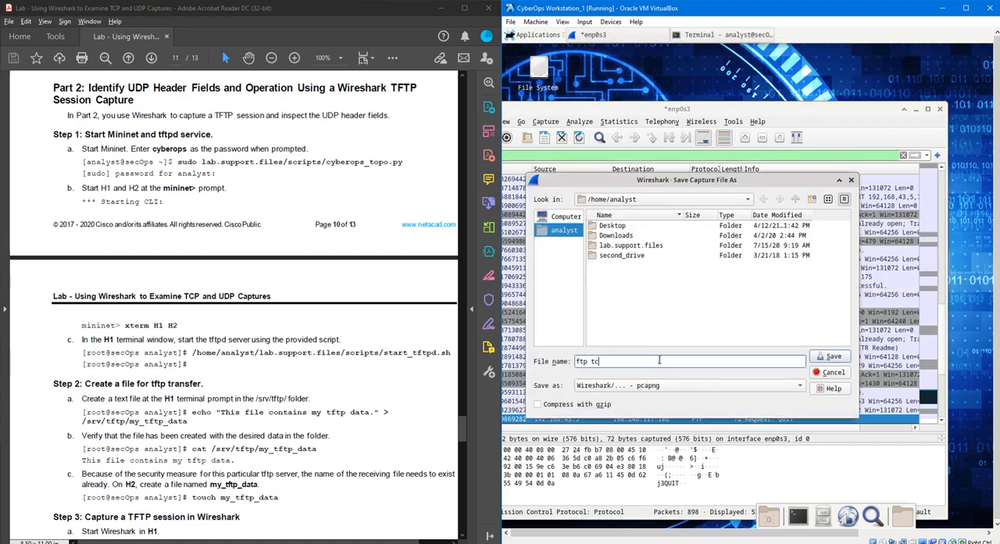
type("p")
key("Return")
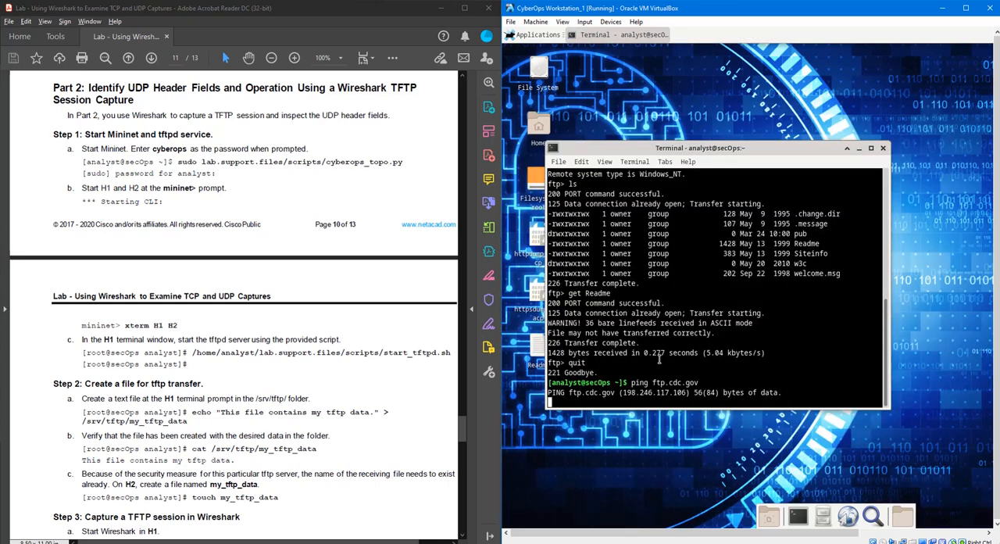
- Stop the running ping to ftp.cdc.gov, clear the terminal and reposition its window on the desktop
key("ctrl+c")
key("Return")
type("c")
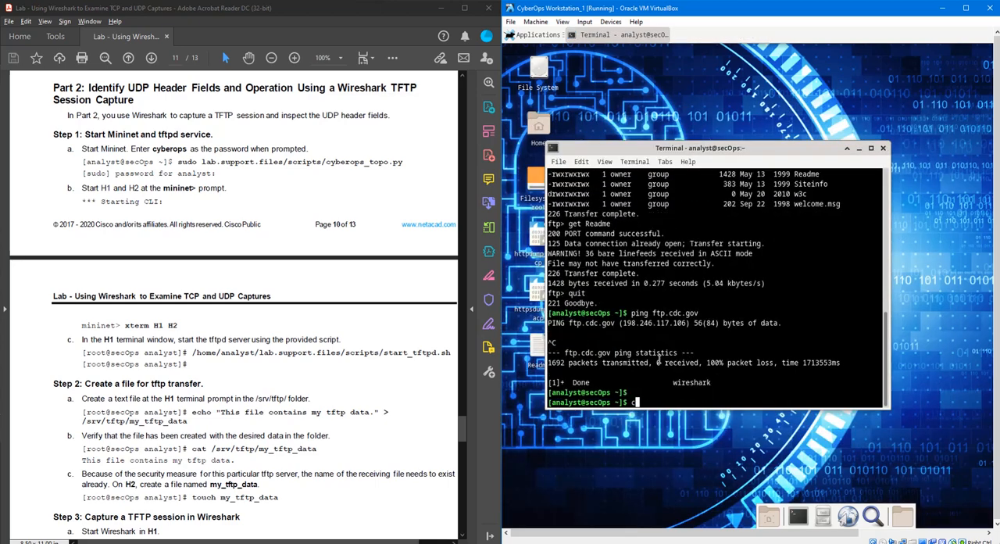
type("lear")
key("Return")
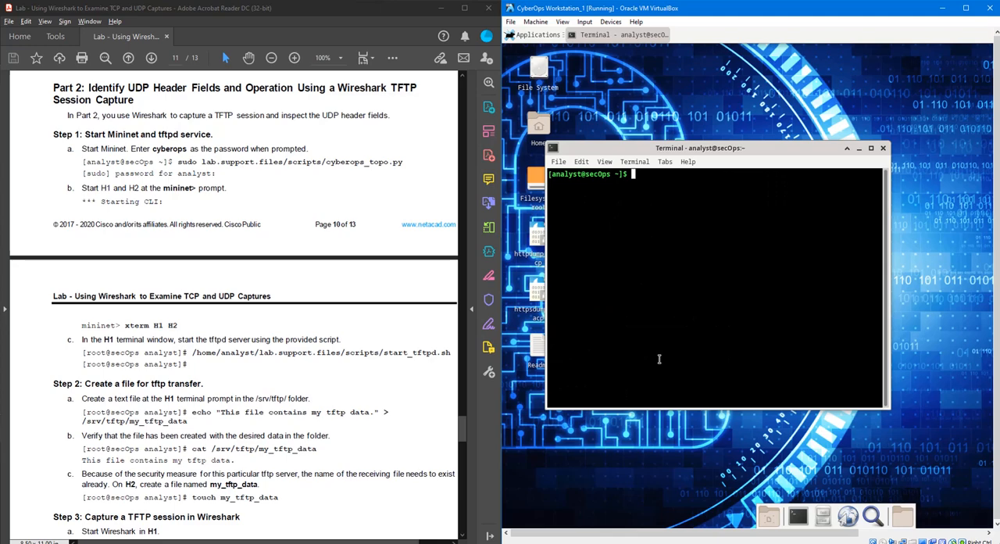
left_click_drag(728, 146, 773, 99)
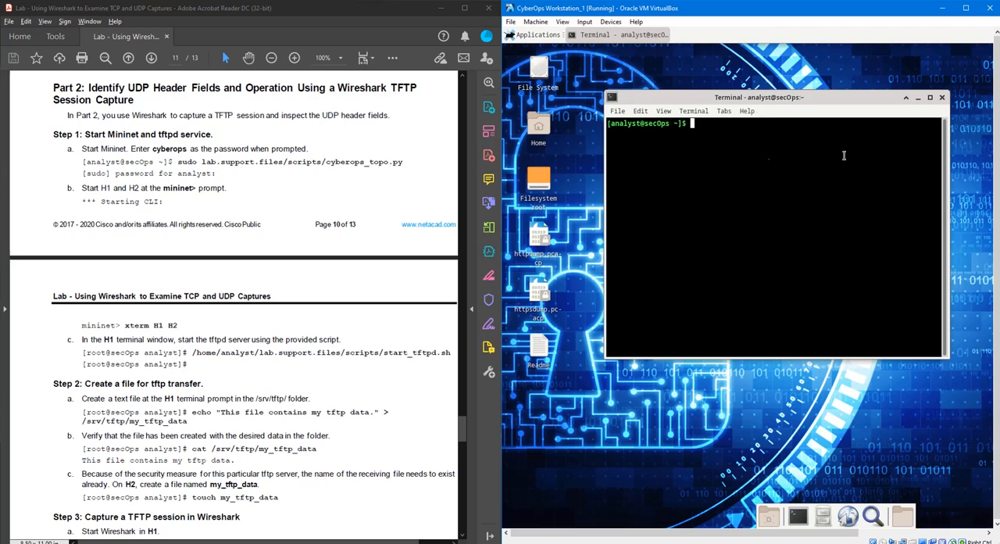
- Print the terminal's current working directory with pwd
type("sudo lab")
key("BackSpace")
key("BackSpace")
key("BackSpace")
key("BackSpace")
key("BackSpace")
key("BackSpace")
key("BackSpace")
key("BackSpace")
type("pwd")
key("Return")
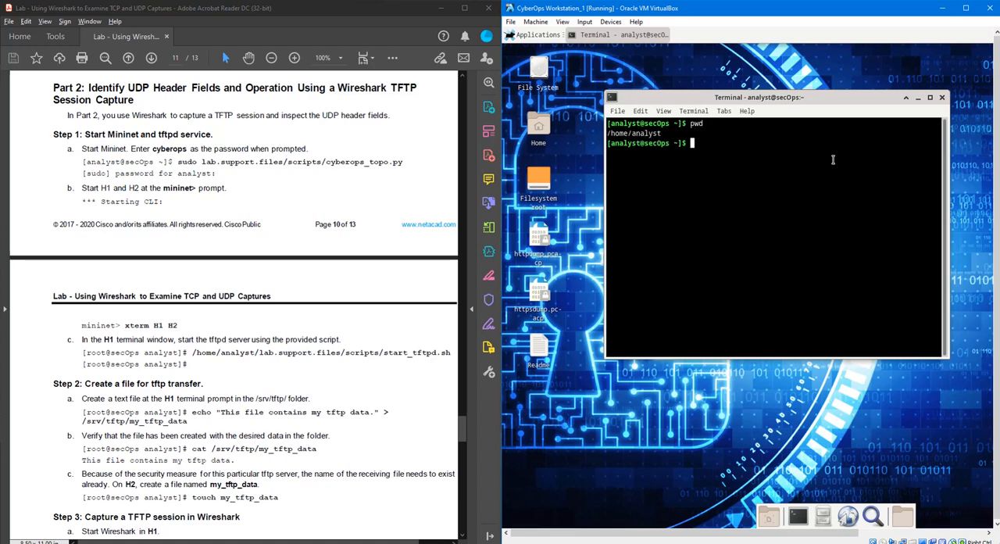
- Go up to the parent directory in the terminal and list its contents
type("sudo")
key("BackSpace")
key("BackSpace")
key("BackSpace")
key("BackSpace")
type("cd a")
type("na")
key("BackSpace")
key("BackSpace")
key("BackSpace")
key("BackSpace")
key("BackSpace")
key("BackSpace")
type("s")
key("BackSpace")
type("cd ..")
key("Return")
type("ls")
key("Return")
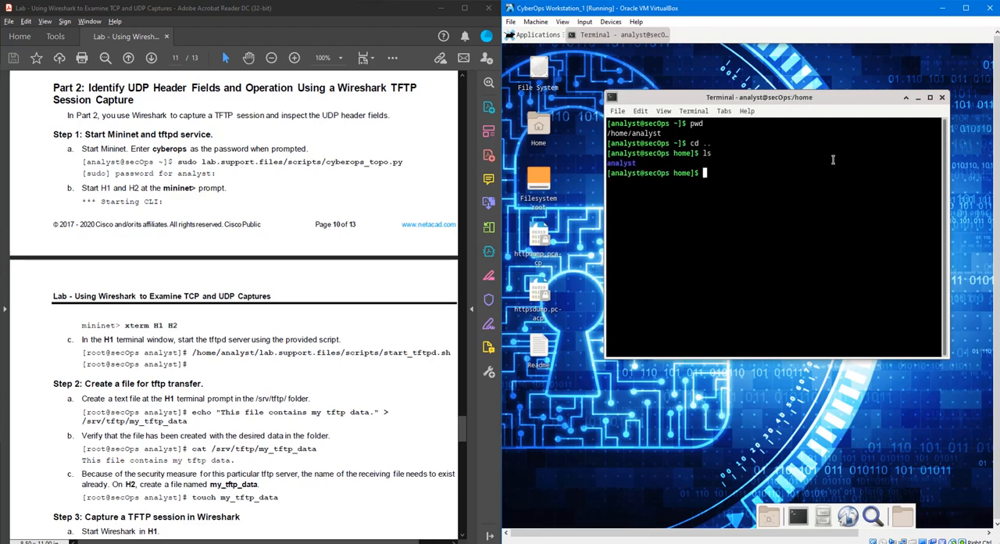
- Change back into the analyst directory and list its files and folders
type("cd analyst/")
key("Return")
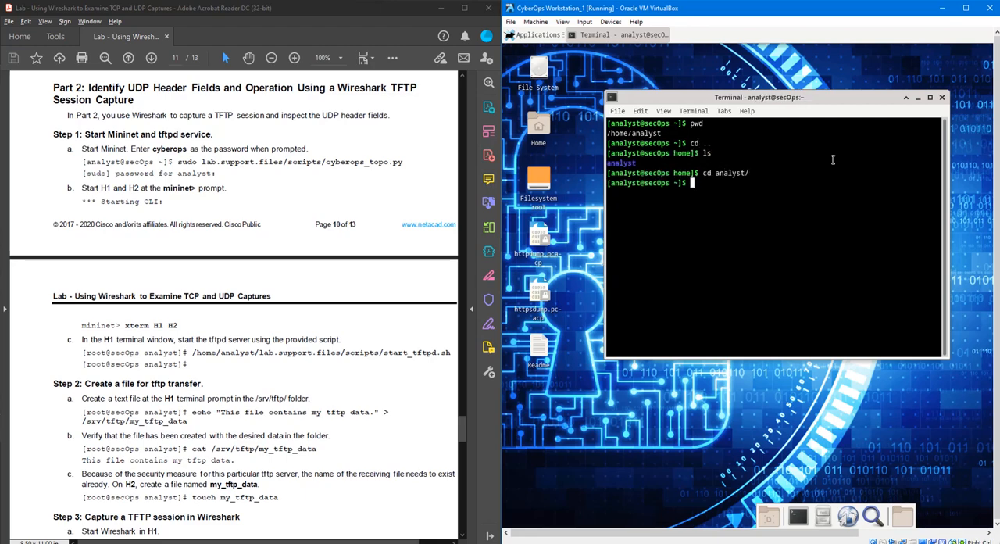
type("ls")
key("Return")
- Discard the partly entered cd command and clear the terminal screen
type("cd")
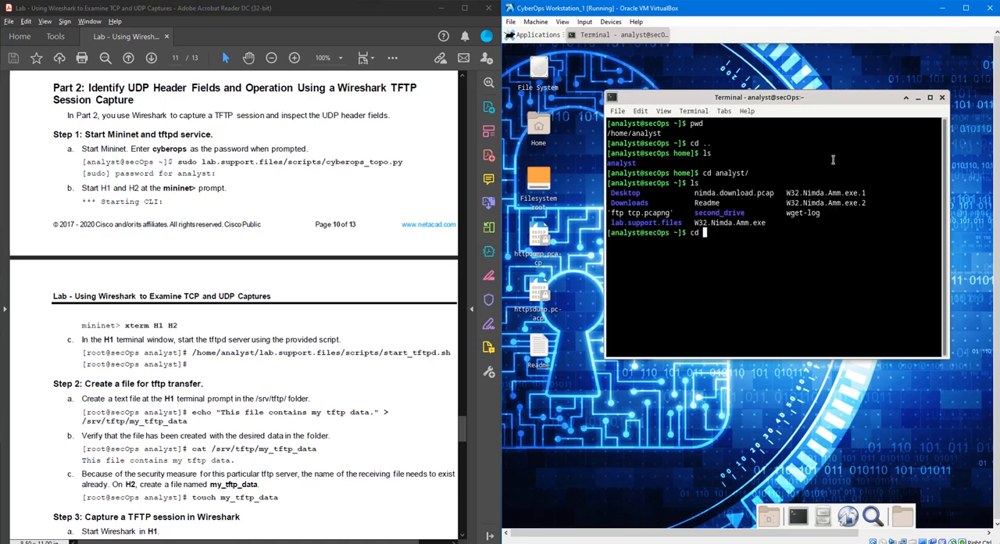
key("BackSpace")
key("BackSpace")
key("BackSpace")
type("clear")
key("Return")
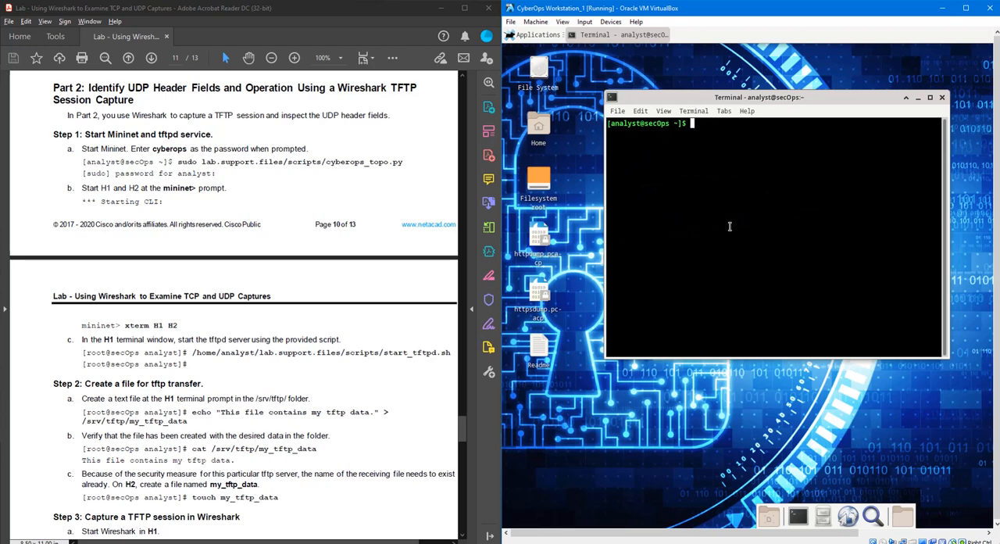
- Run the Mininet topology script with the command sudo lab.support.files/scripts/cyberops_topo.py
type("sudo lab.support.files/")
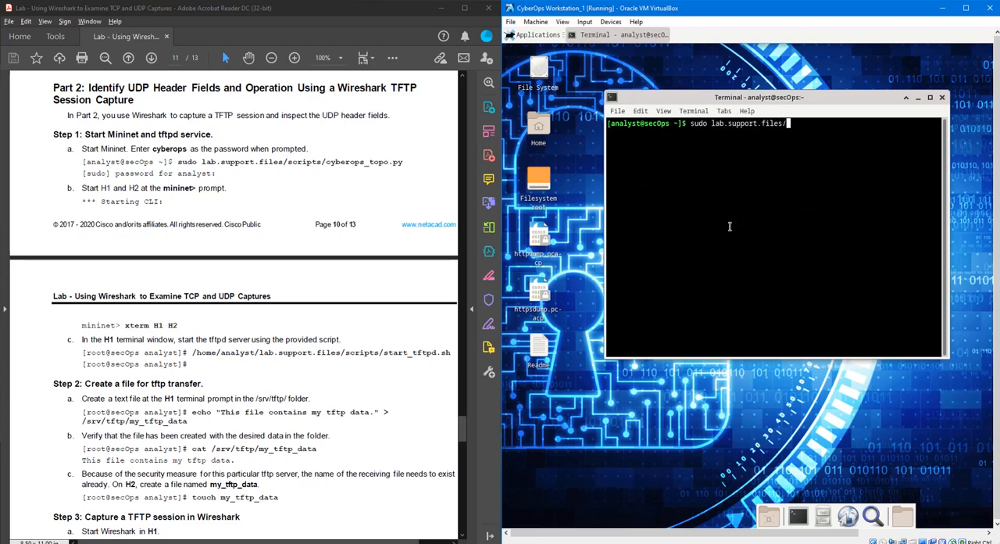
type("scripts/cy")
key("Tab")
type("t")
key("Tab")
key("Return")
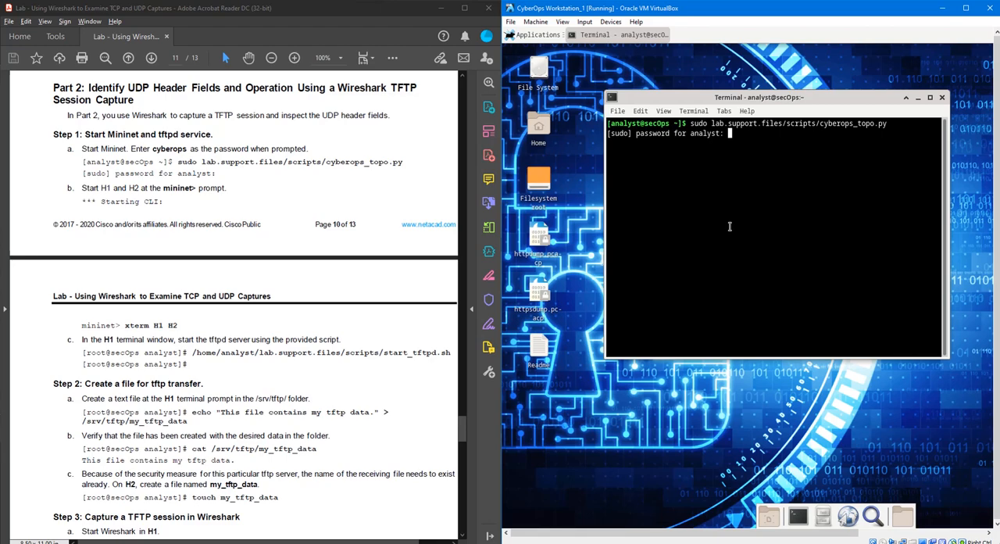
- Enter the analyst account's password at the sudo prompt to start Mininet
key("Return")
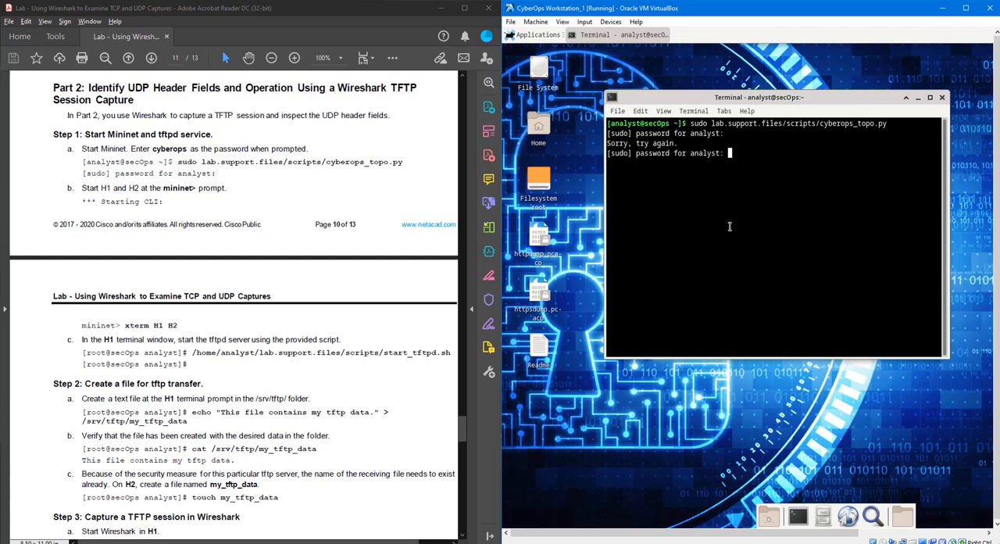
key("Return")
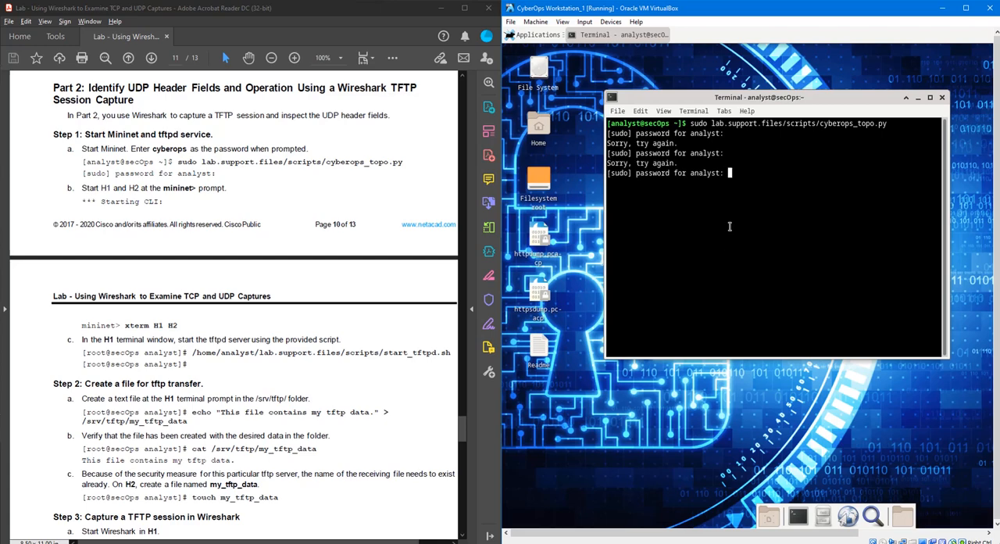
key("Return")
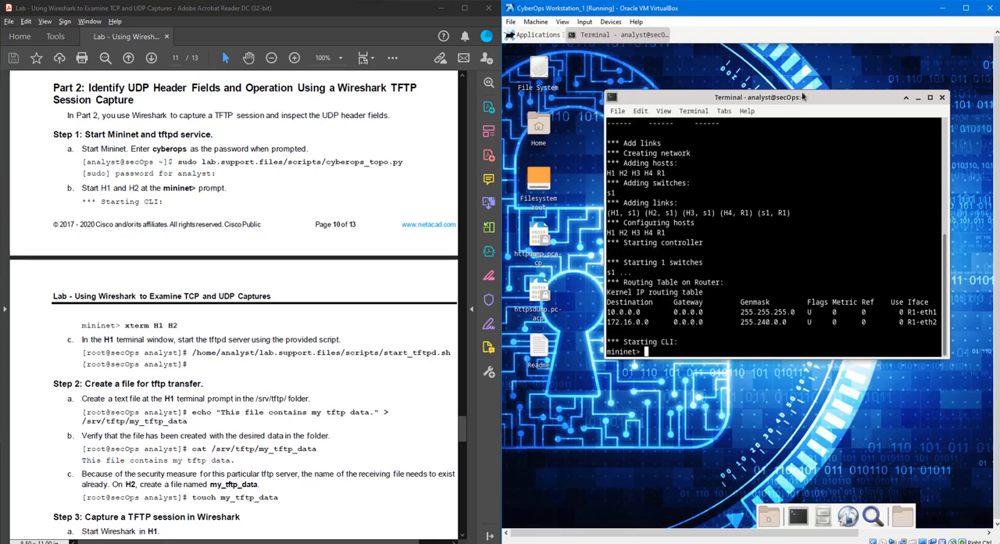
- Maximize the terminal window and test reachability between all Mininet hosts with pingall
double_click(804, 99)
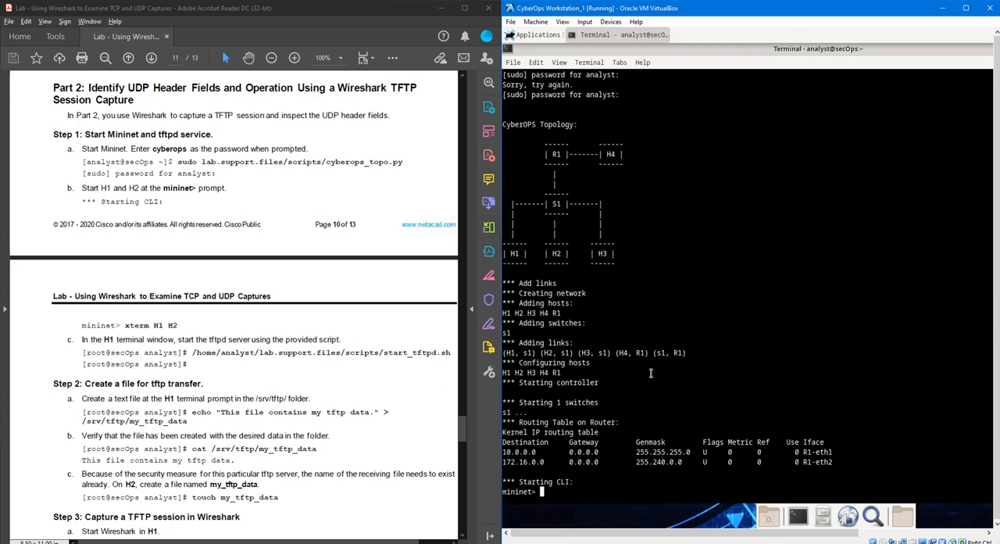
type("pingall")
key("Return")
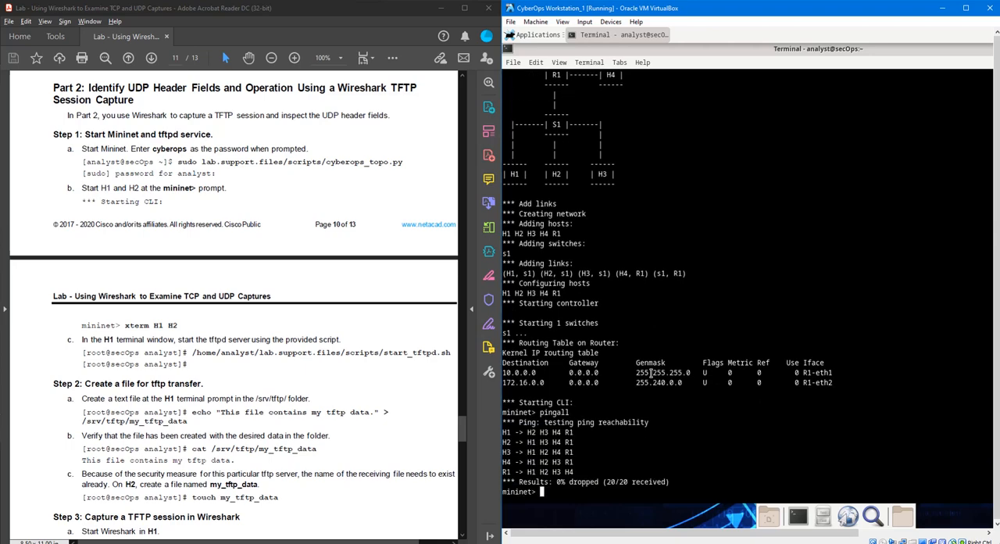
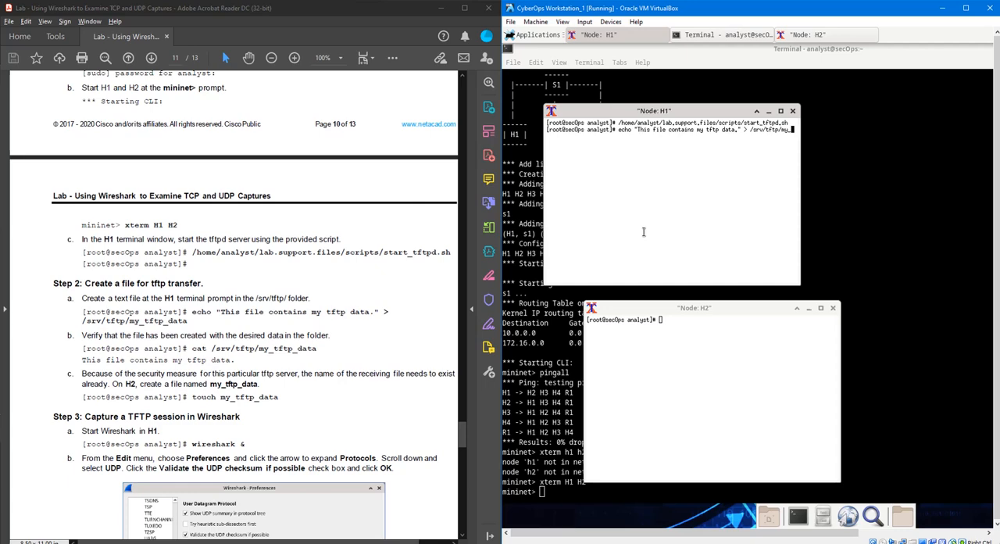
- On H1, finish writing "This file contains my tftp data." to /srv/tftp/my_tftp_data and display the file with cat
type("tftp_data")
key("Return")
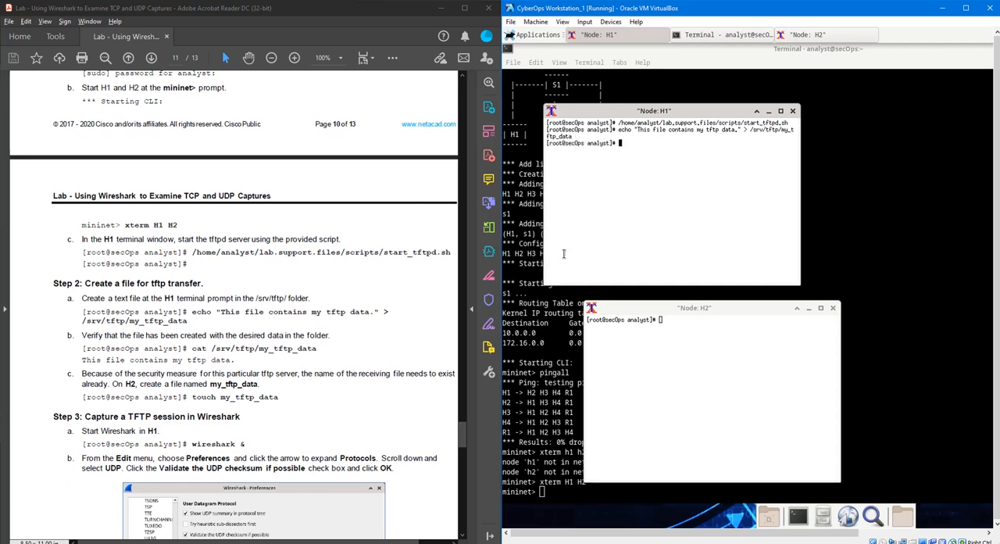
type("cat")
type("/srv/tftp/my_tftp_data")
key("Return")
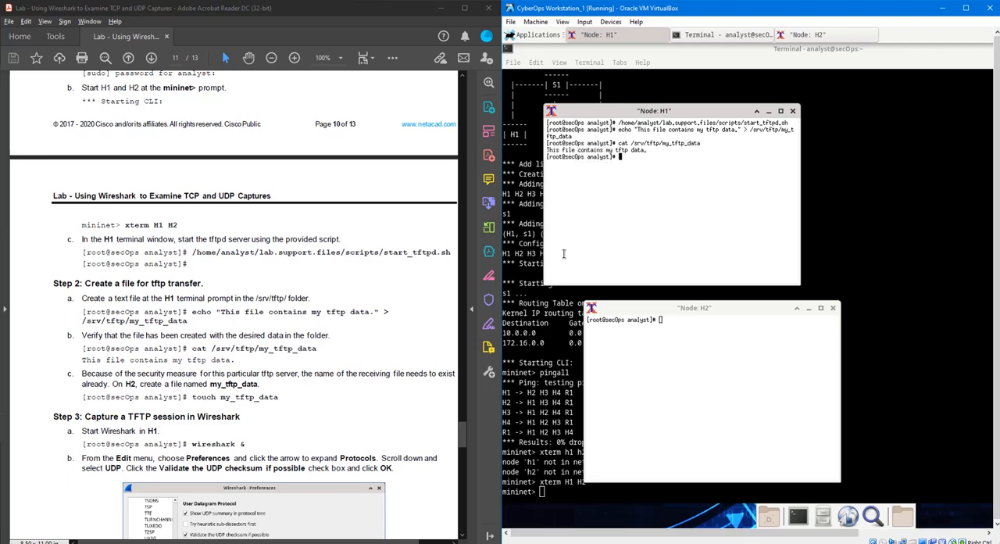
- On H2, create the file my_tftp_data with touch and list the directory to check for it
scroll(211, 422, "down", 1)
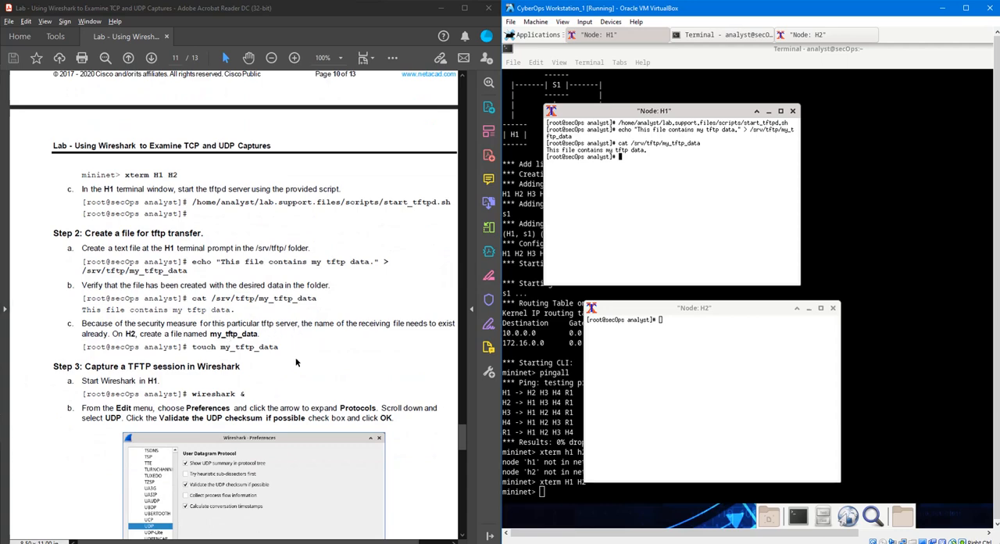
left_click(681, 358)
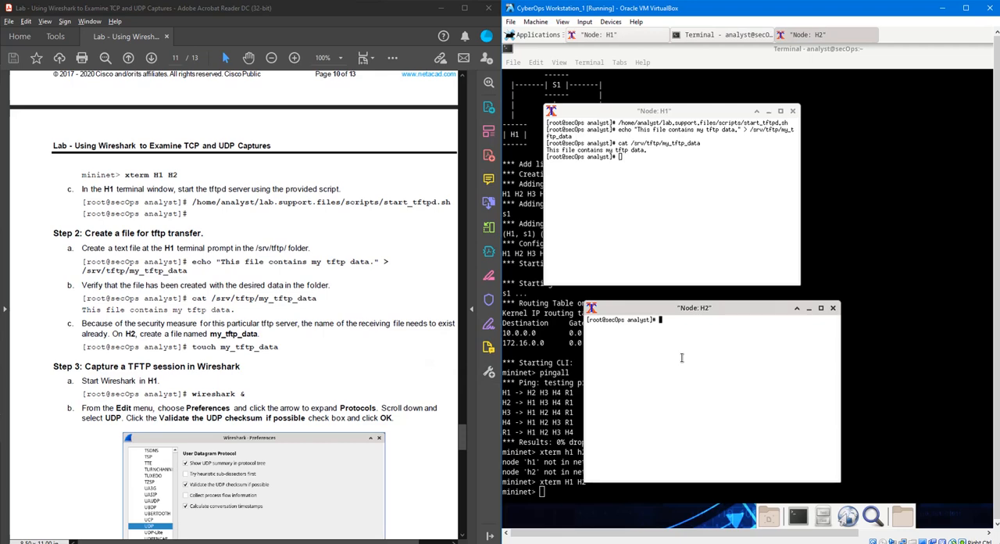
type("to")
key("BackSpace")
key("BackSpace")
key("BackSpace")
type("uch my_tftp_data")
key("Return")
type("ls")
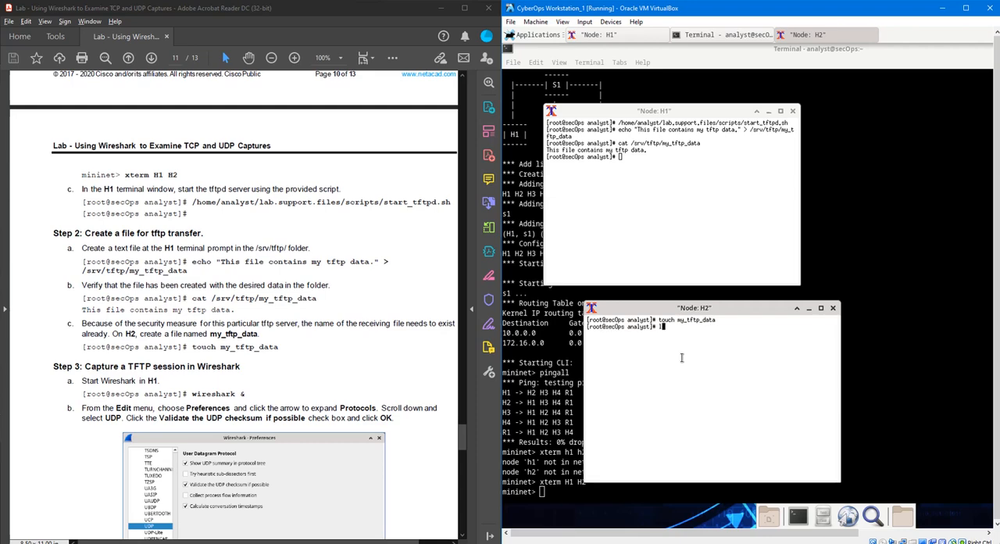
key("Return")
left_click_drag(691, 333, 647, 333)
- Start Wireshark in the background from the H1 terminal with wireshark &
scroll(393, 316, "down", 3)
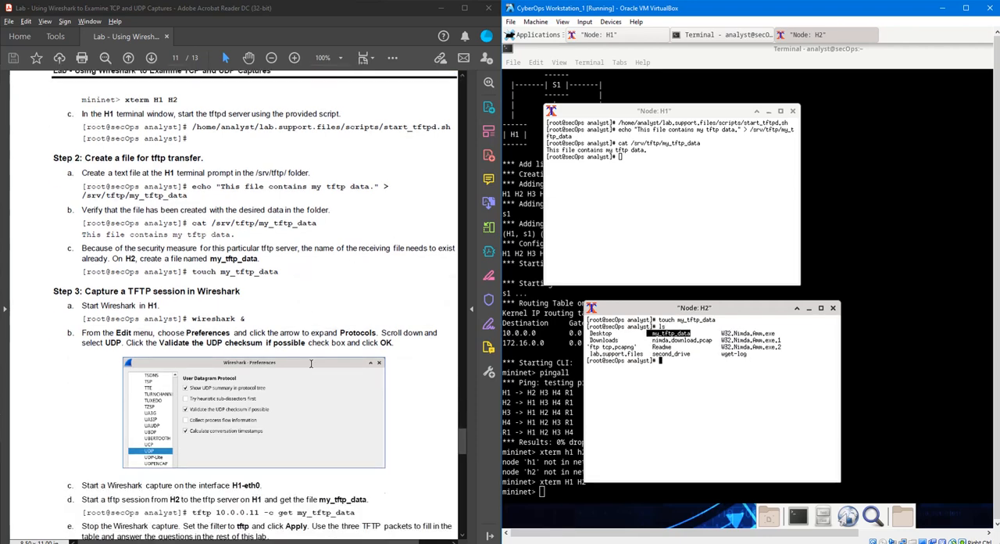
left_click(641, 227)
type("wireshar")
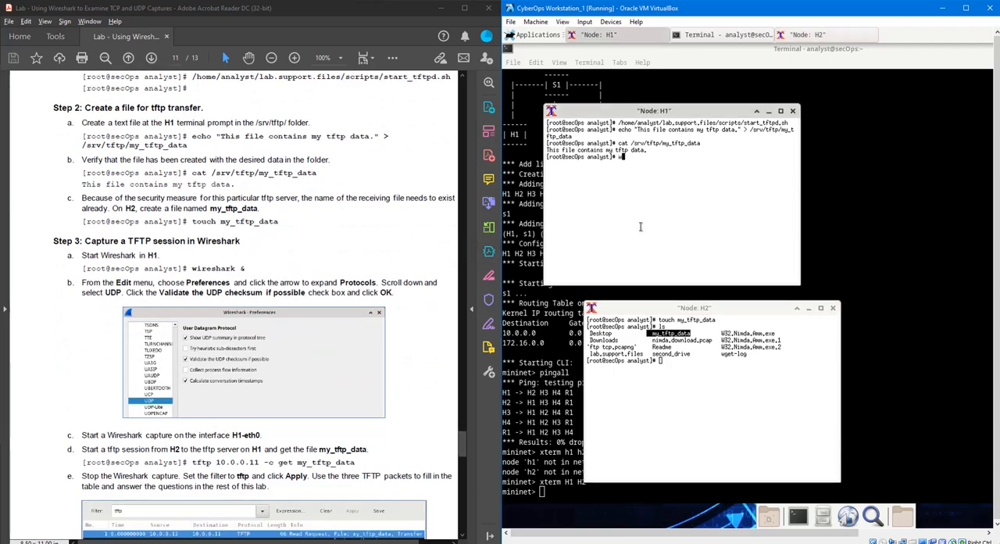
type("k &")
key("Return")
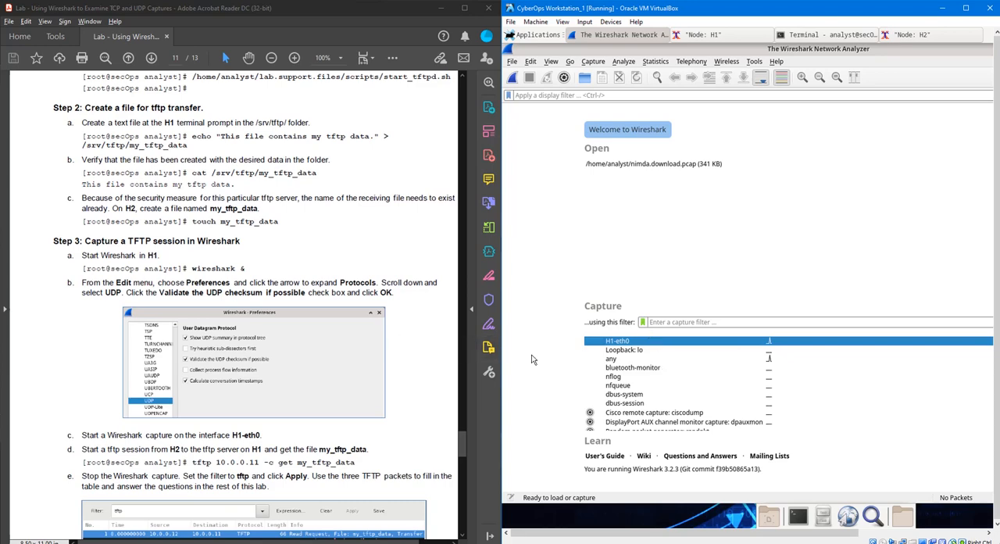
- Open the UDP protocol preferences in Wireshark and accept them with Validate the UDP checksum if possible enabled
left_click(531, 62)
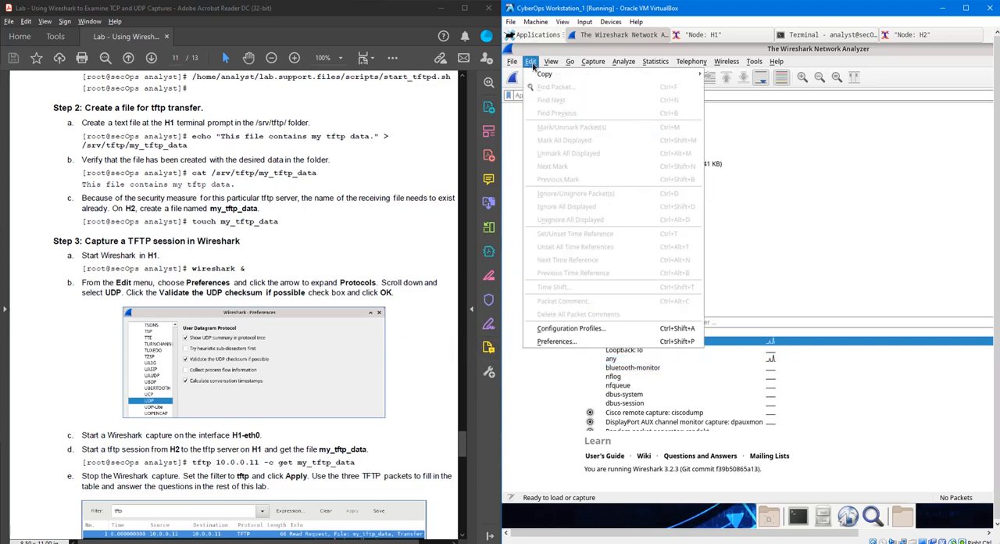
left_click(578, 342)
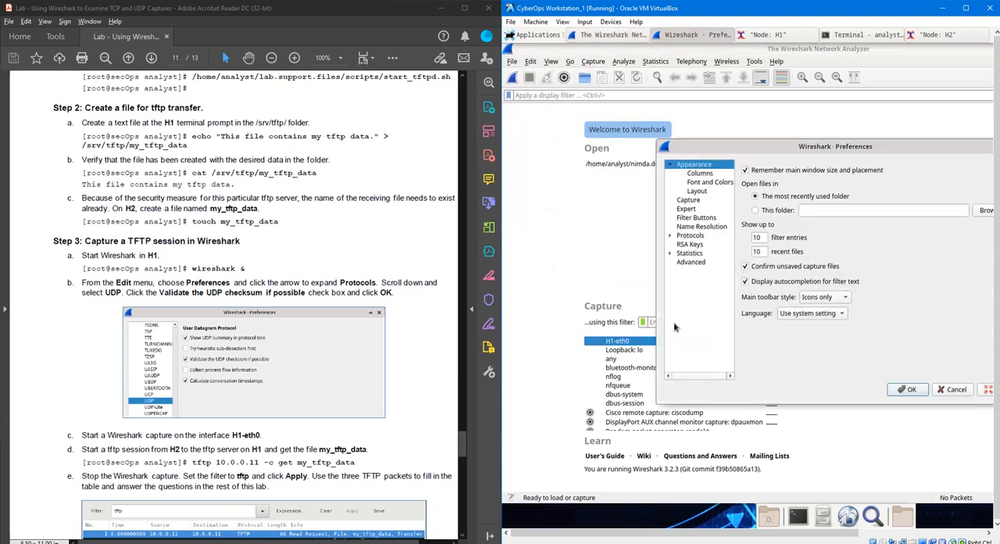
left_click_drag(787, 152, 671, 146)
left_click(598, 227)
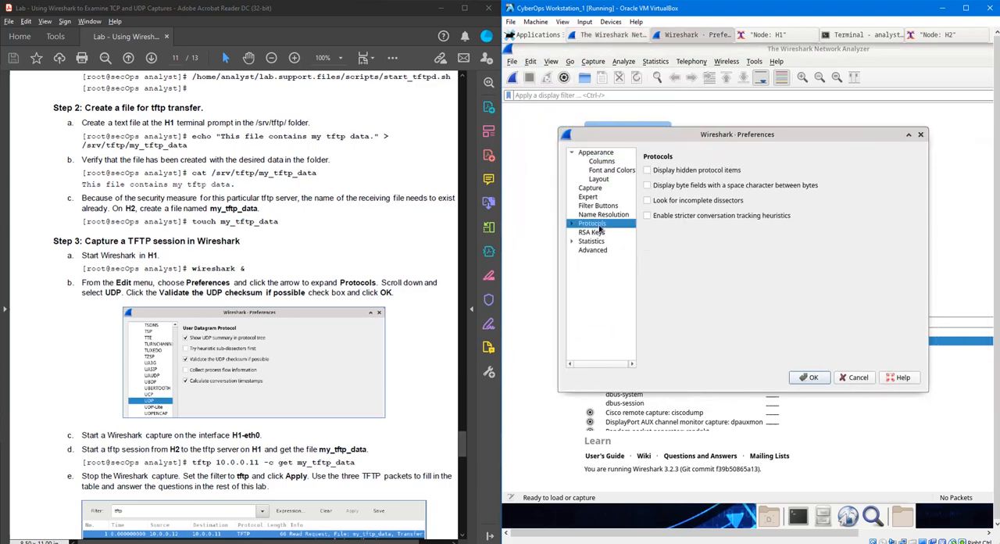
double_click(600, 227)
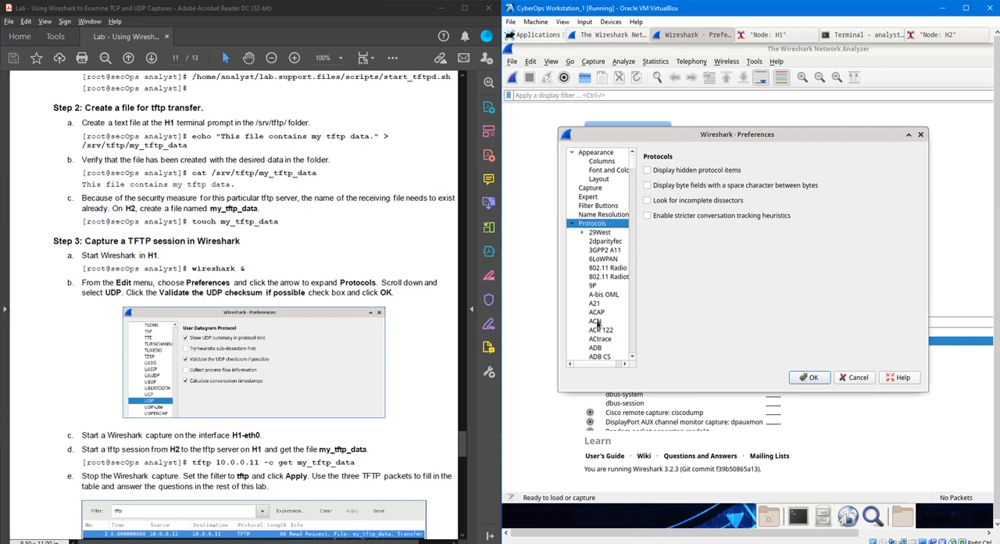
scroll(601, 332, "down", 20)
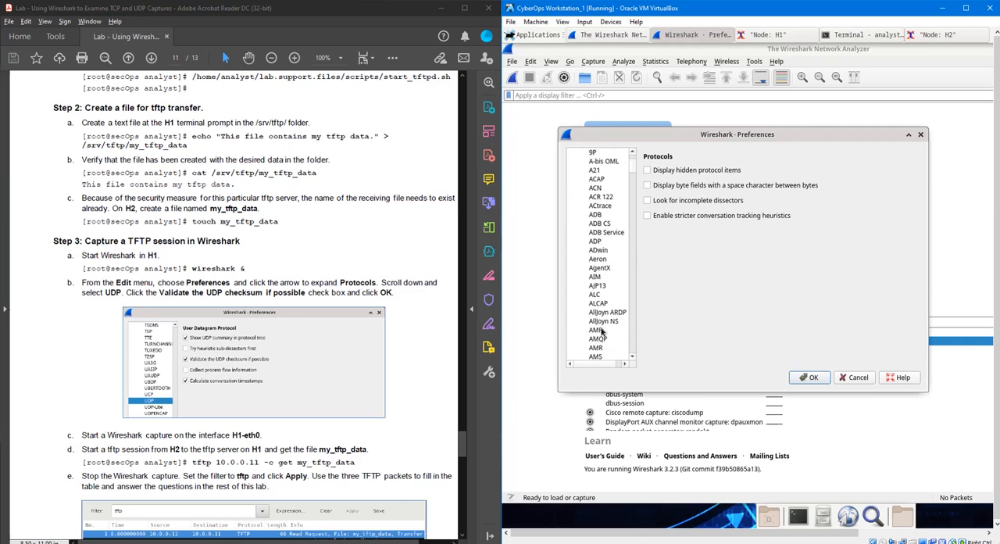
left_click_drag(633, 186, 629, 345)
scroll(610, 258, "up", 4)
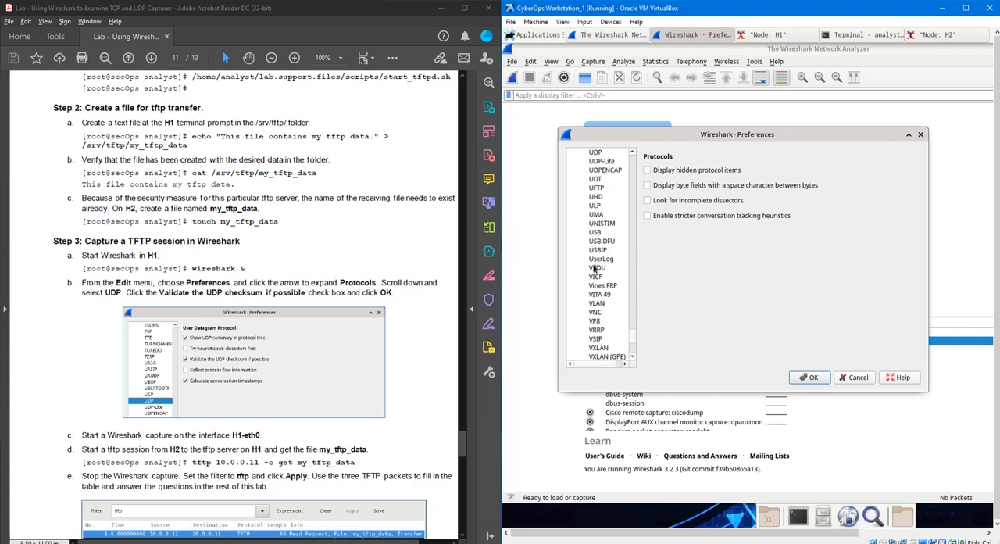
left_click(597, 153)
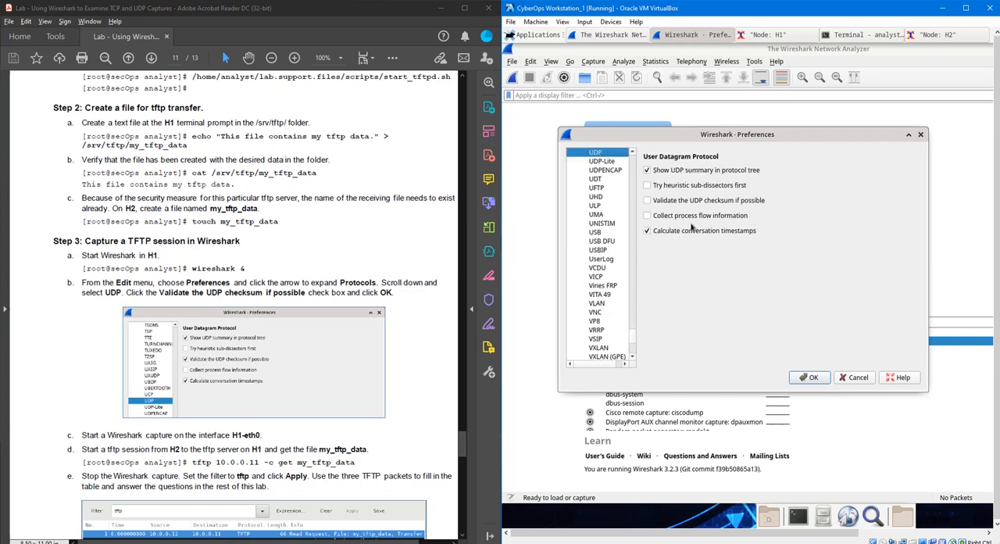
left_click(809, 377)
- Start capturing on interface H1-eth0 and run tftp 10.0.0.11 -c get my_tftp_data on H2
scroll(457, 251, "down", 1)
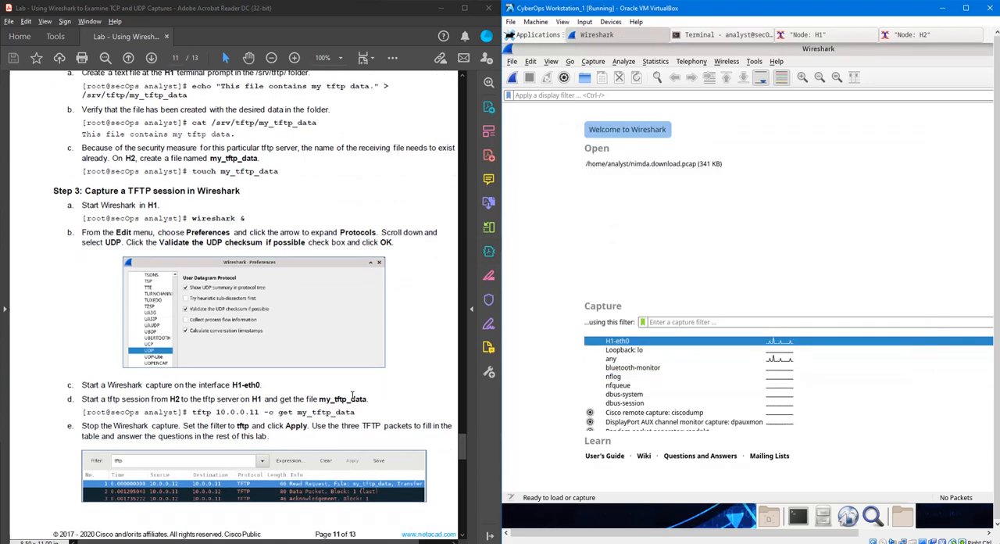
double_click(684, 345)
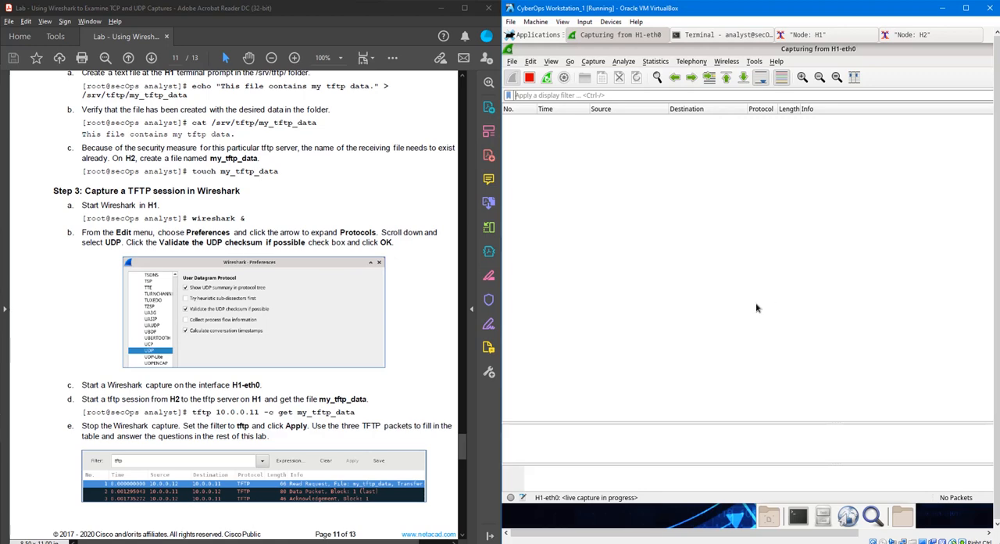
left_click(931, 36)
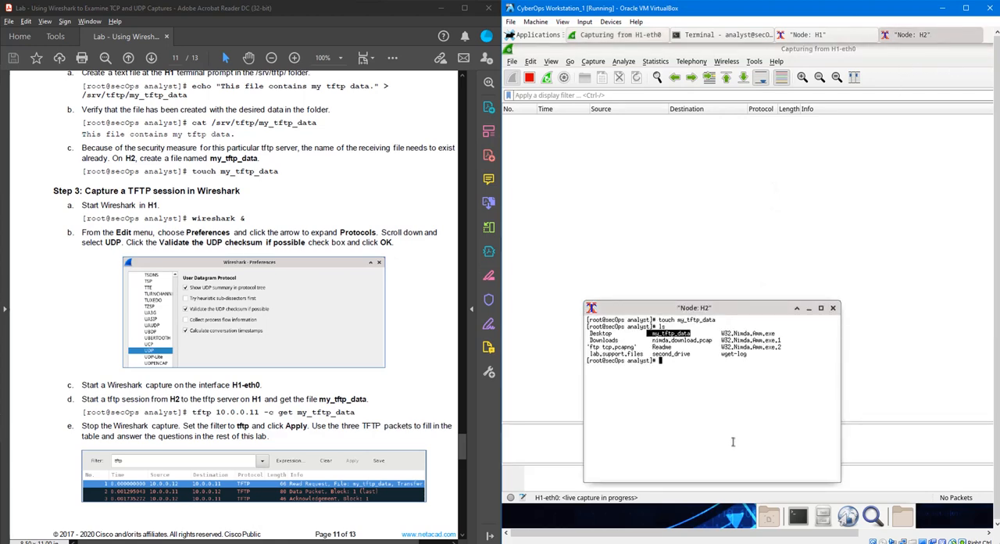
left_click(725, 402)
type("tftp 10")
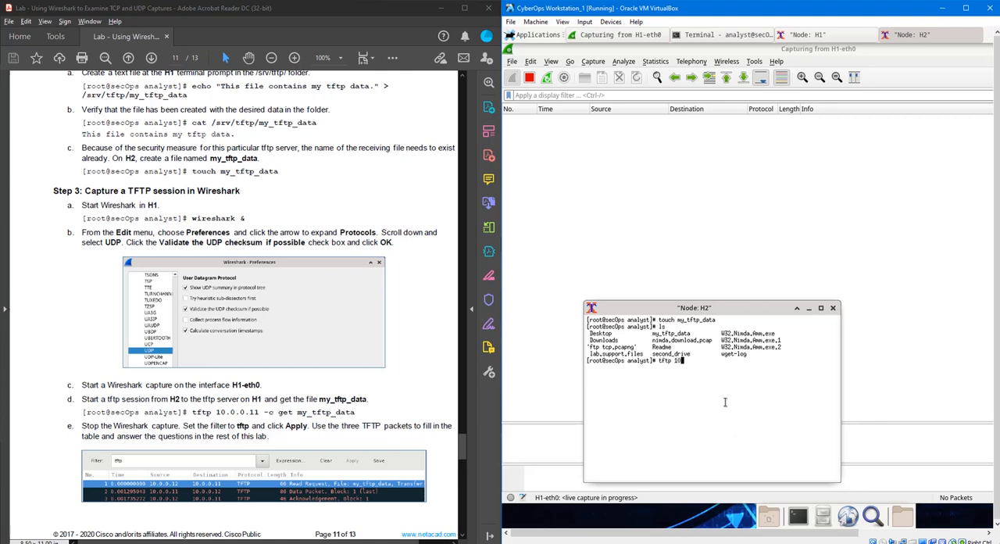
type(".0.0.11 -c get my_tftp_data")
key("Return")
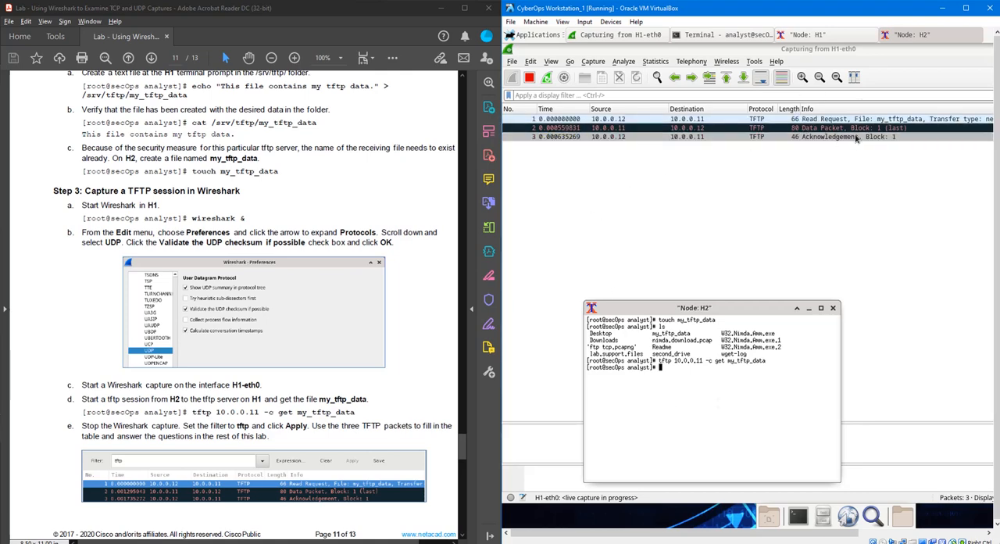
- Stop the Wireshark capture and apply the display filter tftp
scroll(266, 410, "down", 1)
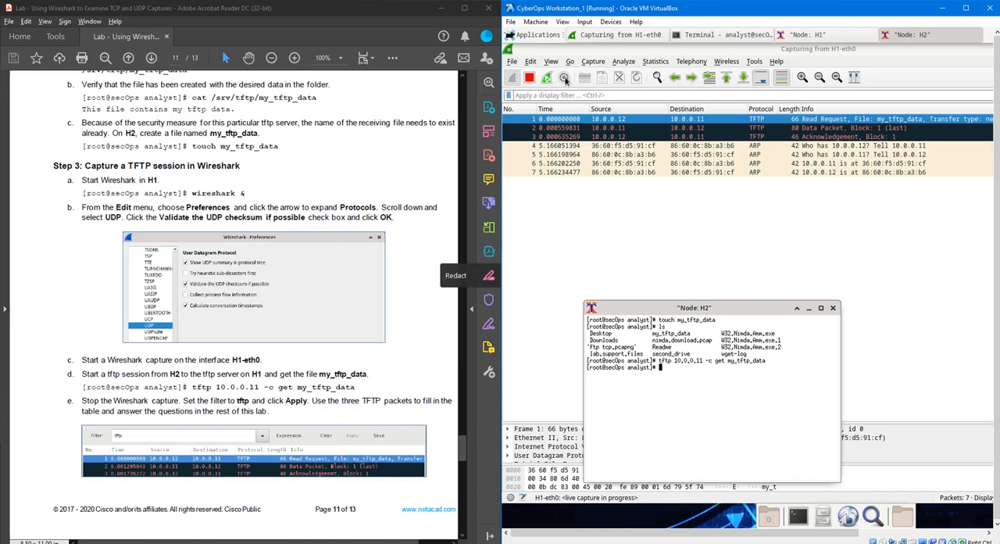
left_click(528, 78)
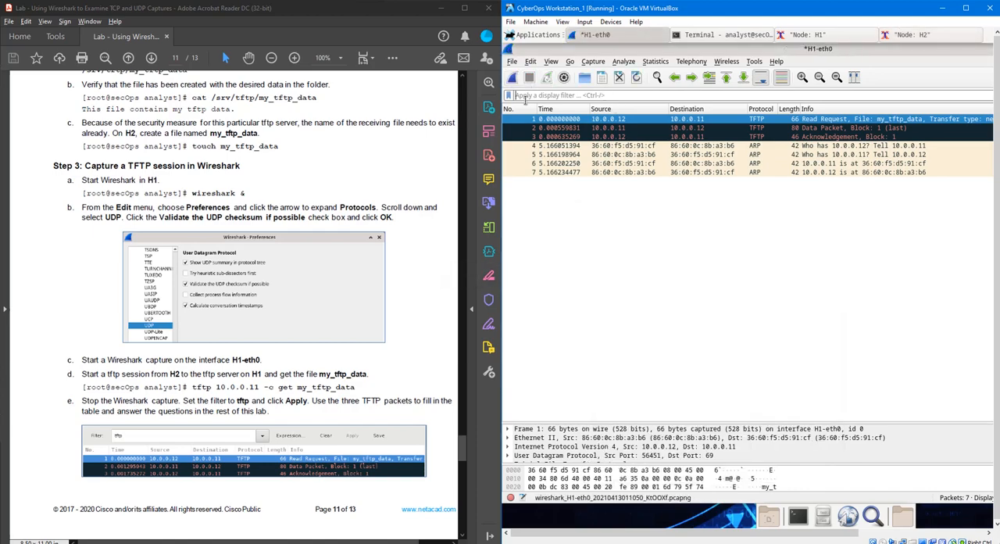
left_click(582, 95)
type("tftp")
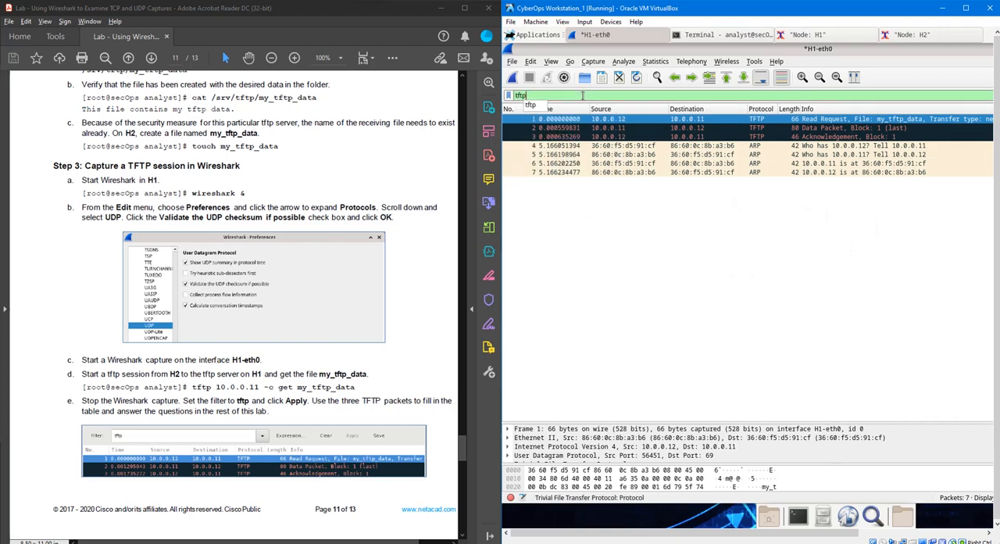
key("Return")
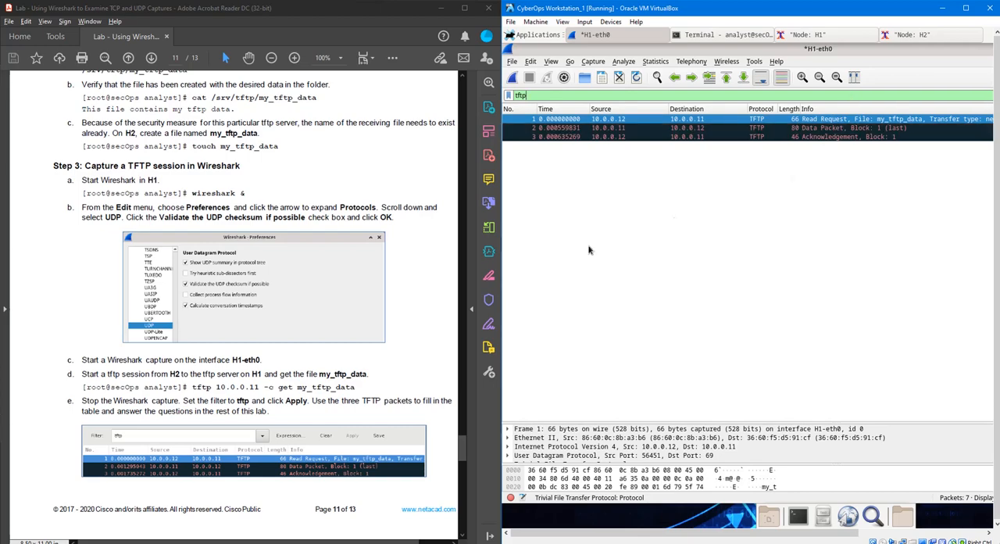
- Open the Read Request packet in its own window and expand its Trivial File Transfer Protocol details
scroll(270, 385, "down", 8)
scroll(270, 384, "down", 2)
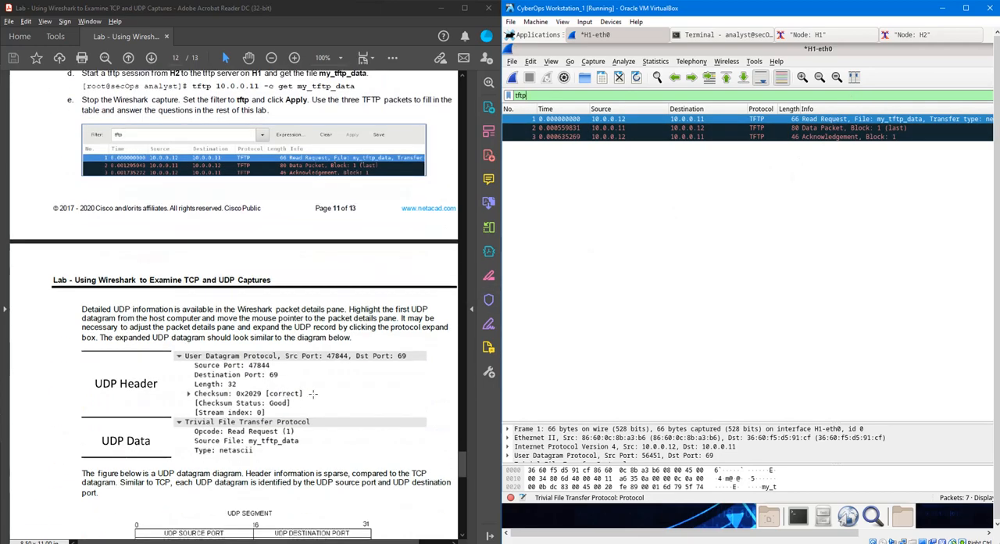
double_click(712, 122)
left_click(580, 121)
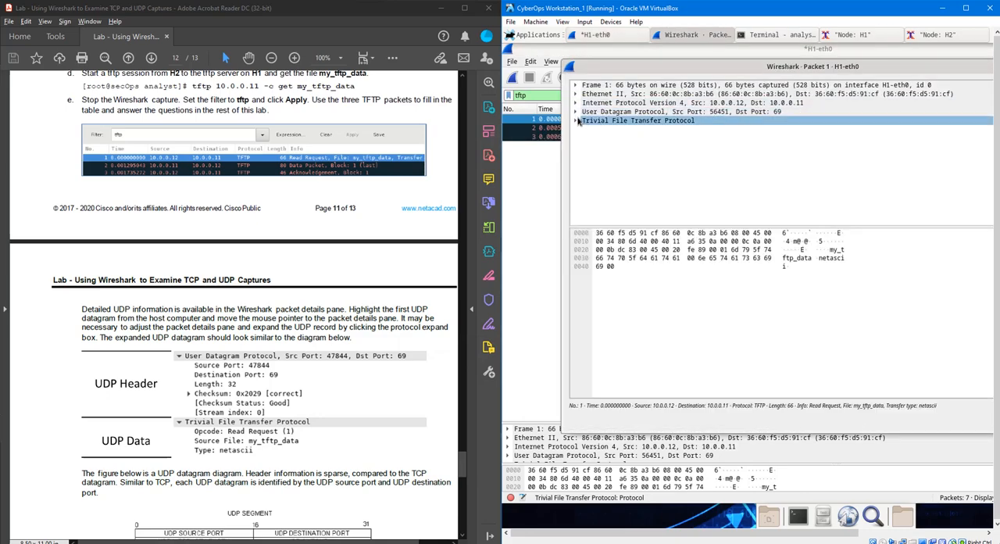
left_click(578, 121)
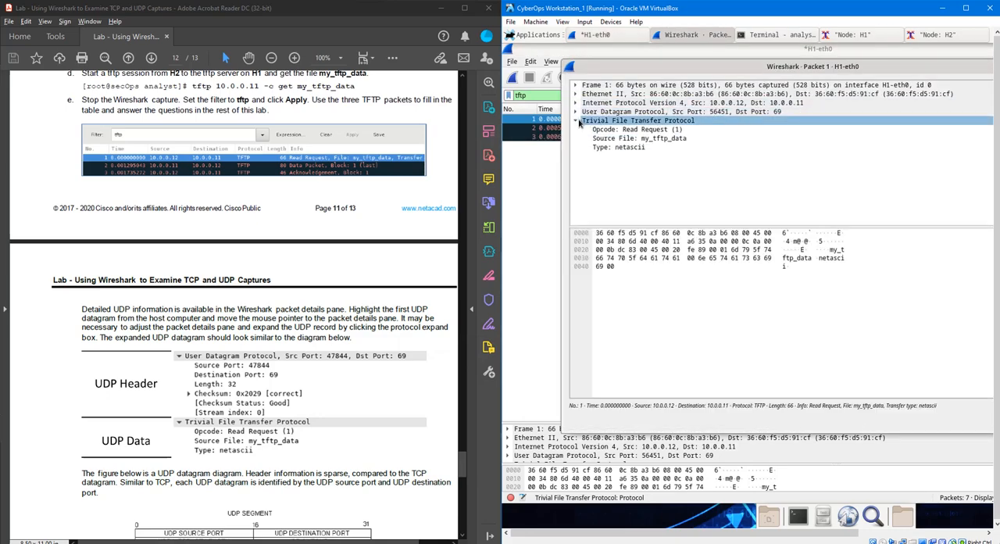
- Open the Data Packet in its own window and examine its TFTP fields and data payload
left_click(547, 164)
double_click(574, 130)
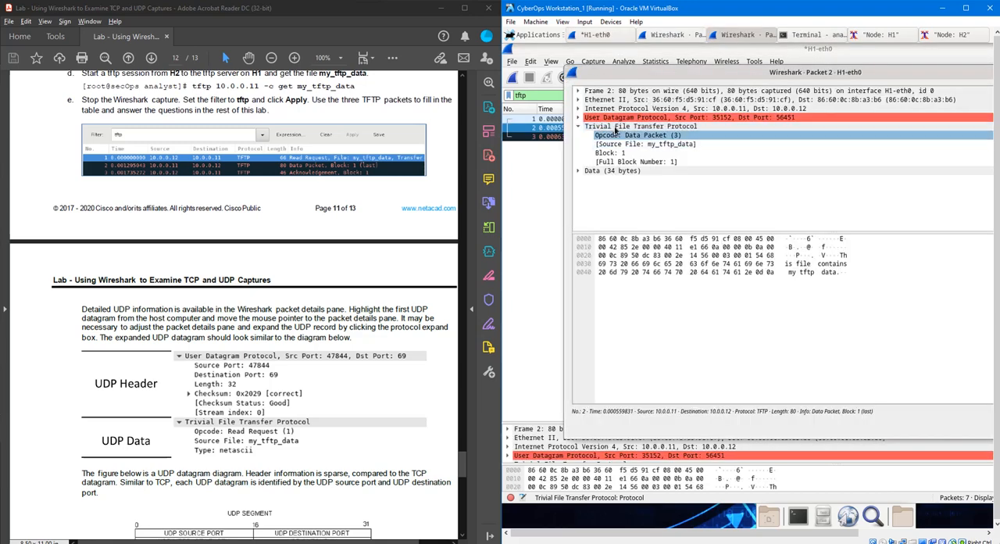
left_click(583, 172)
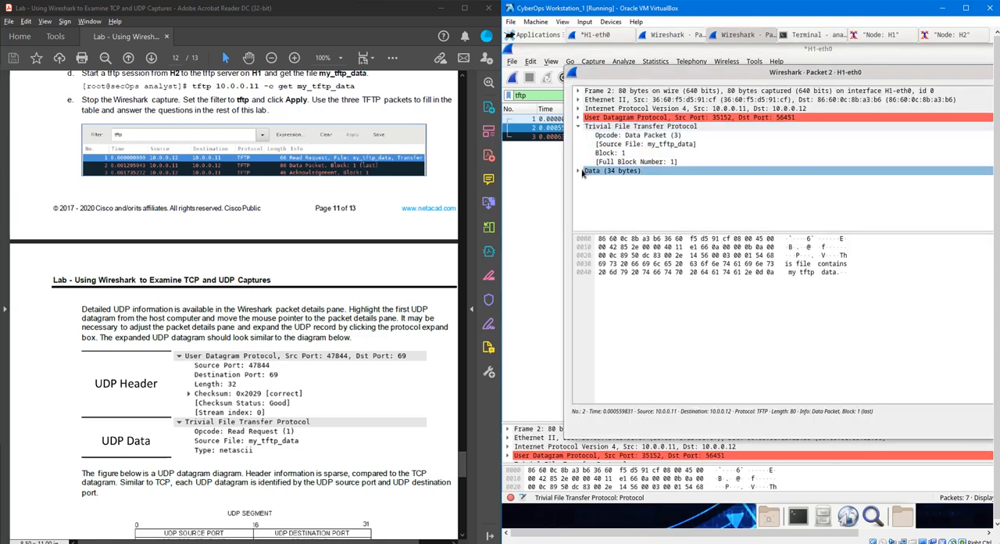
left_click(579, 171)
left_click(615, 181)
- Open the Acknowledgement packet, review the lab's UDP datagram instructions, and move the packet window clear of the packet list
left_click(538, 171)
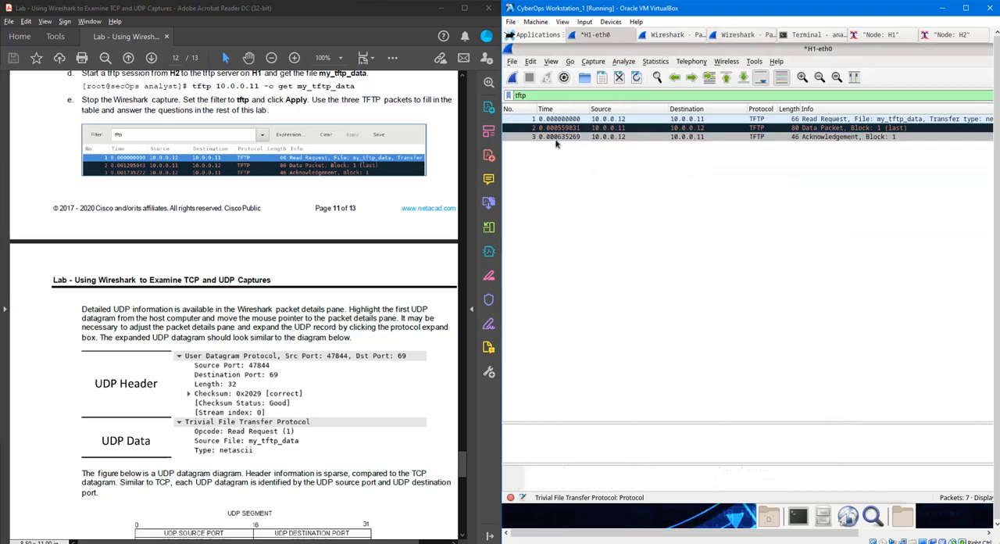
double_click(557, 140)
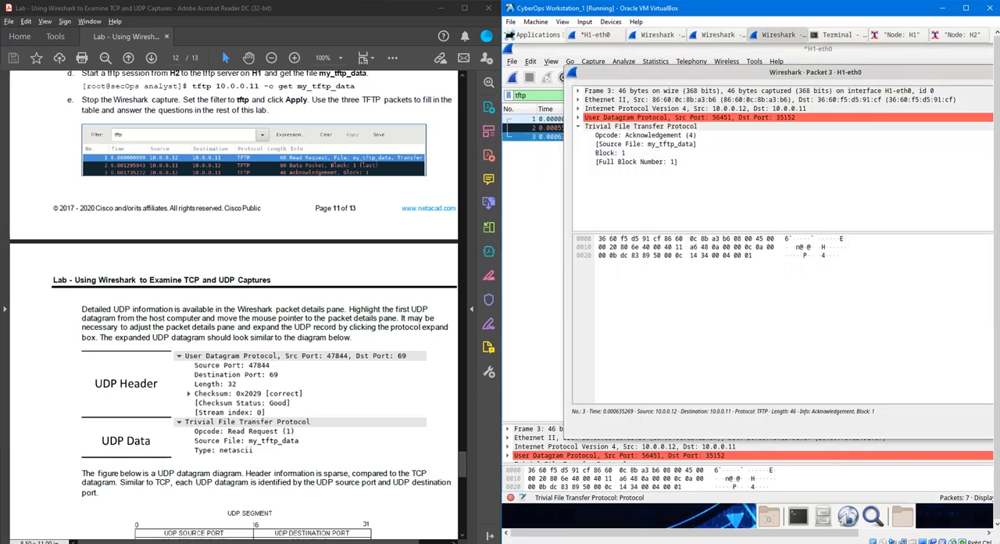
scroll(372, 267, "down", 5)
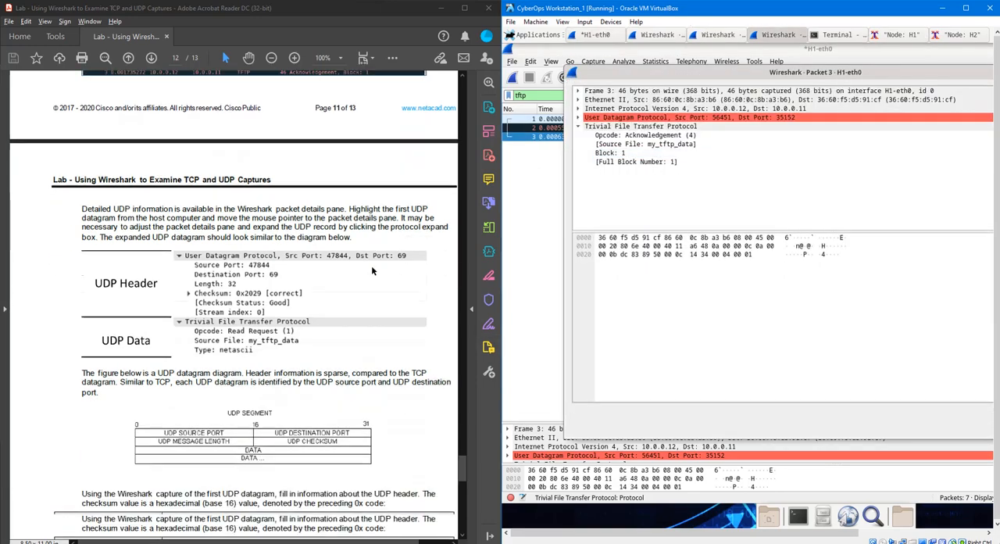
scroll(372, 266, "up", 3)
scroll(234, 312, "up", 2)
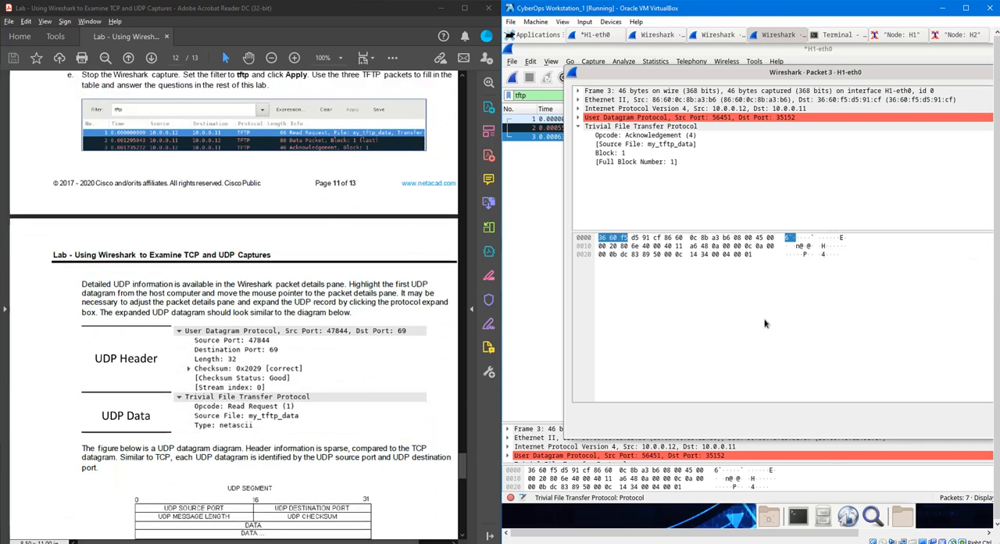
scroll(428, 336, "down", 1)
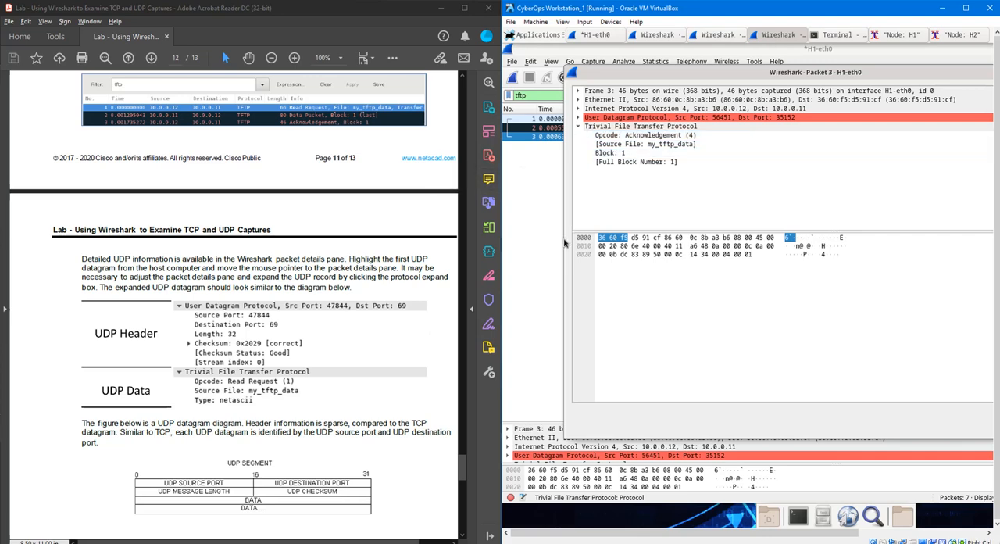
left_click_drag(703, 72, 631, 171)
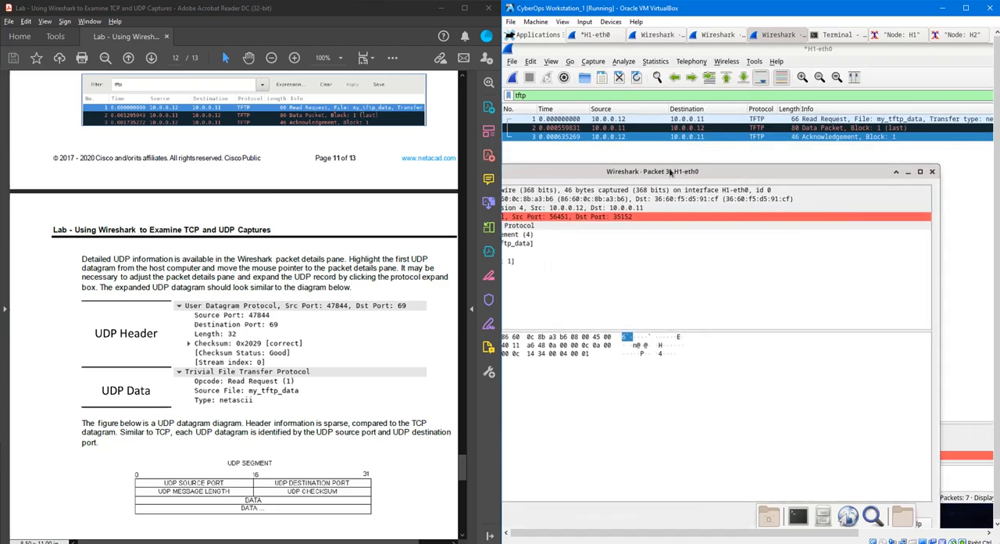
- Close the Acknowledgement packet window, then select the Read Request packet in the capture and enlarge its packet details pane
left_click(933, 172)
left_click(867, 118)
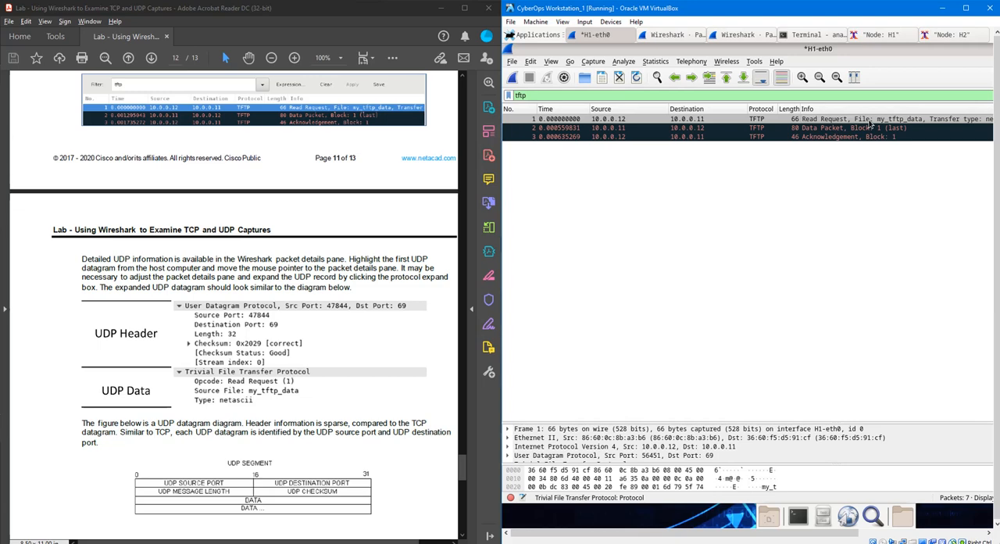
left_click(868, 120)
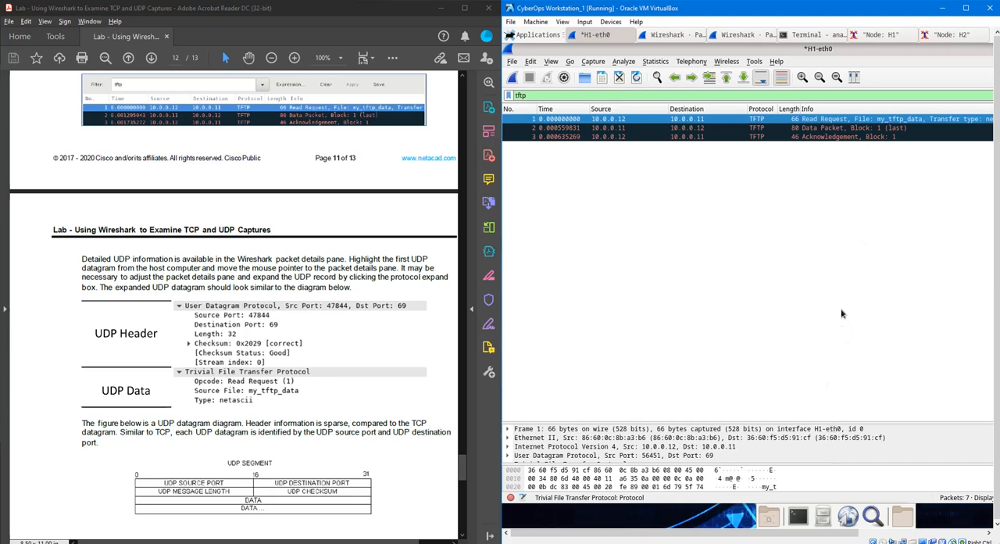
left_click_drag(820, 420, 830, 193)
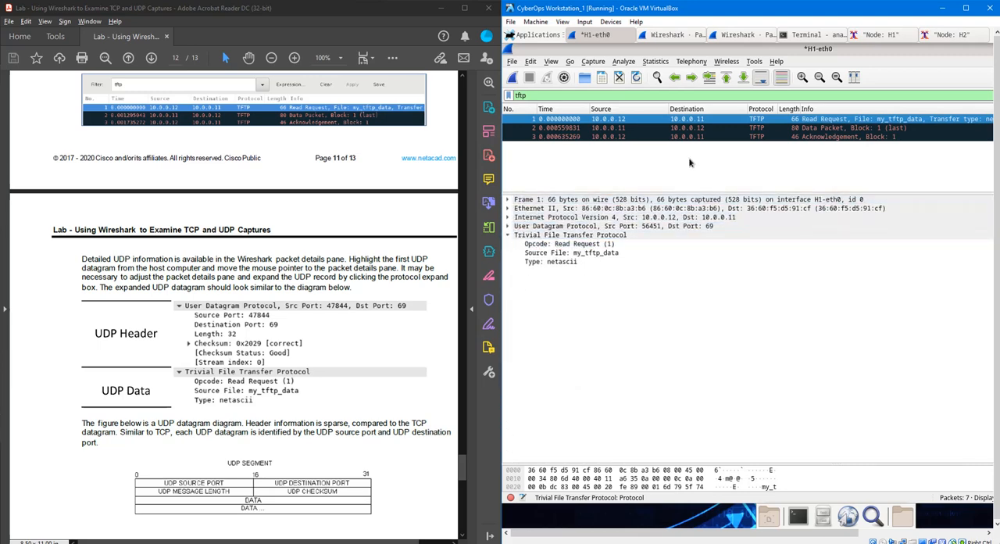
left_click_drag(709, 193, 703, 153)
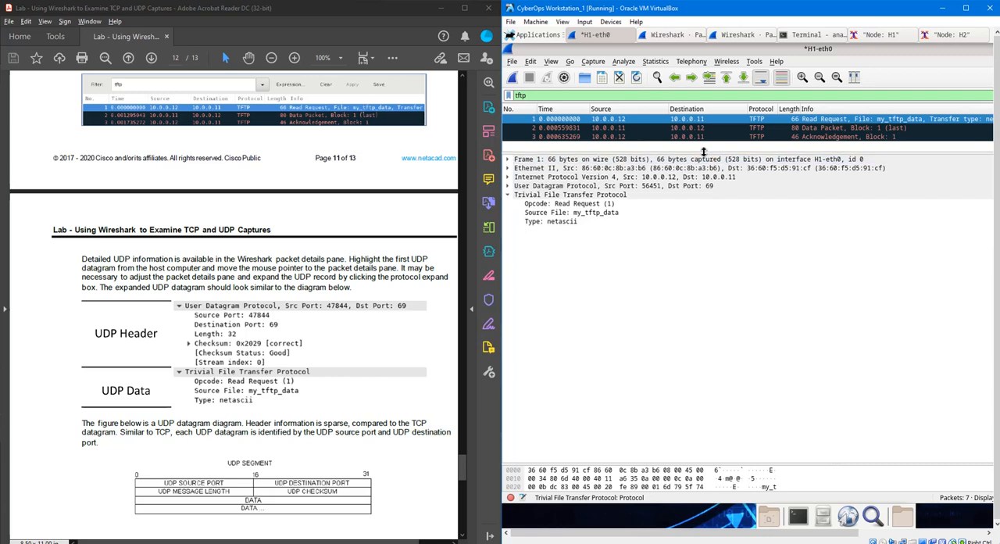
- Expand the Read Request's User Datagram Protocol header and its Timestamps, and examine the ports, length, checksum and TFTP fields
left_click(508, 187)
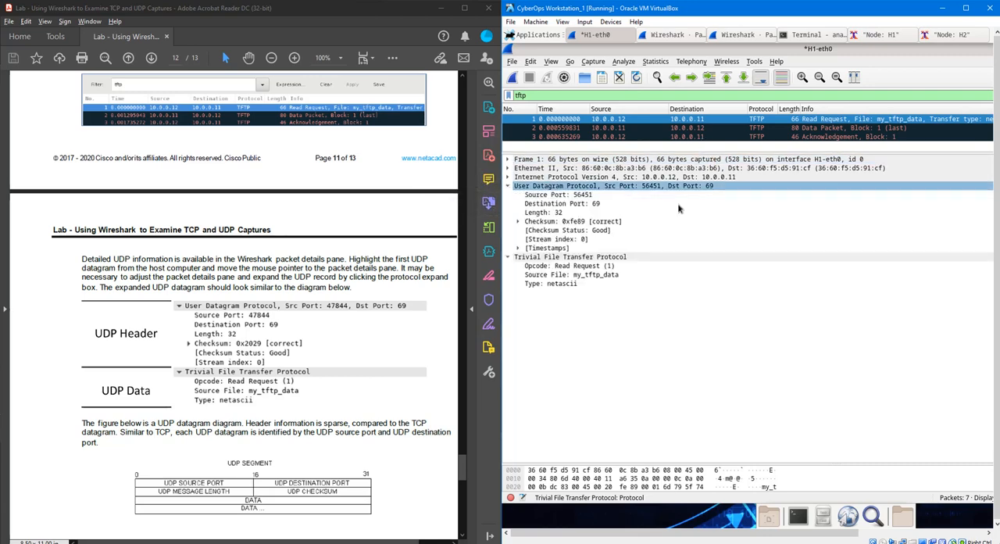
left_click(594, 266)
left_click(973, 306)
left_click(523, 223)
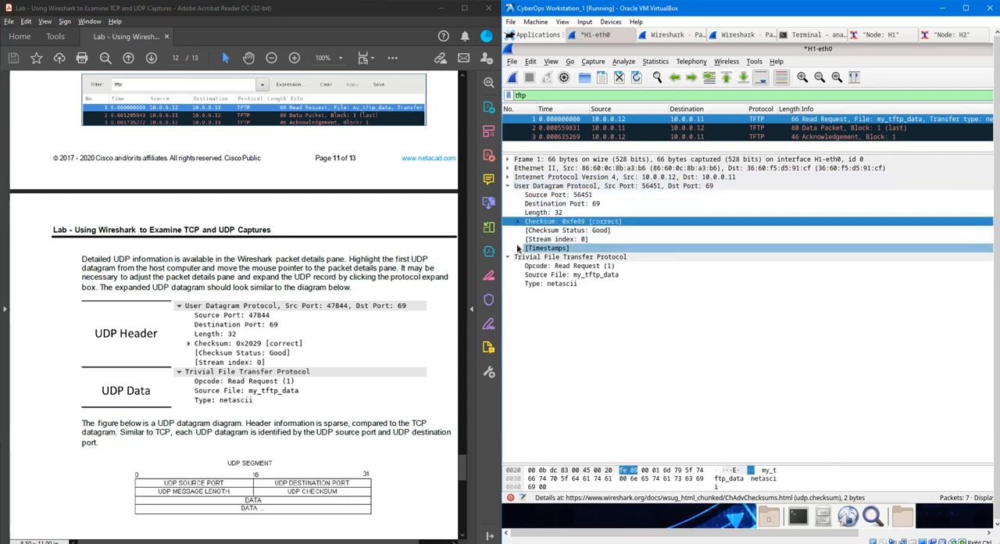
left_click(519, 248)
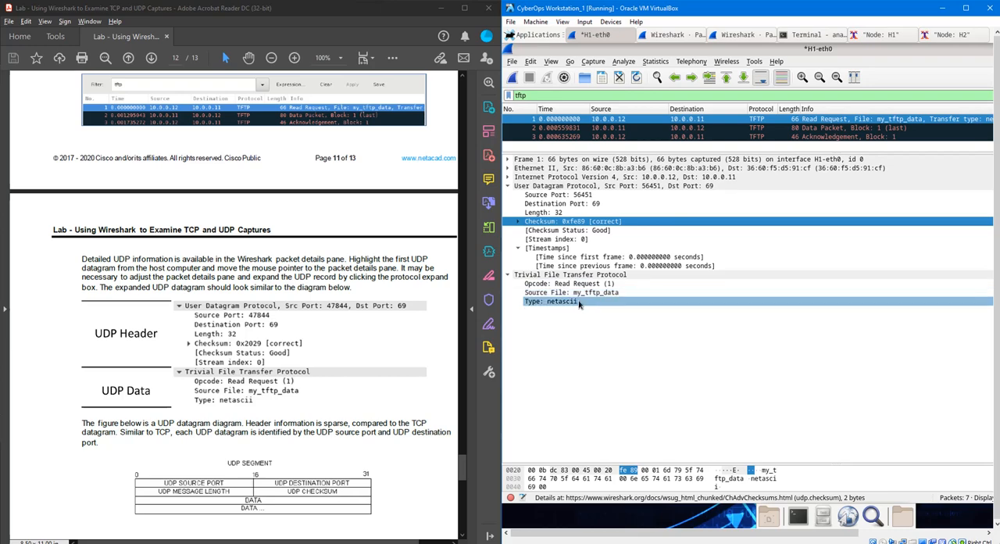
- Compare the lab's UDP segment diagram with the TCP segment diagram on page 5, and review the UDP header results table
scroll(391, 415, "down", 5)
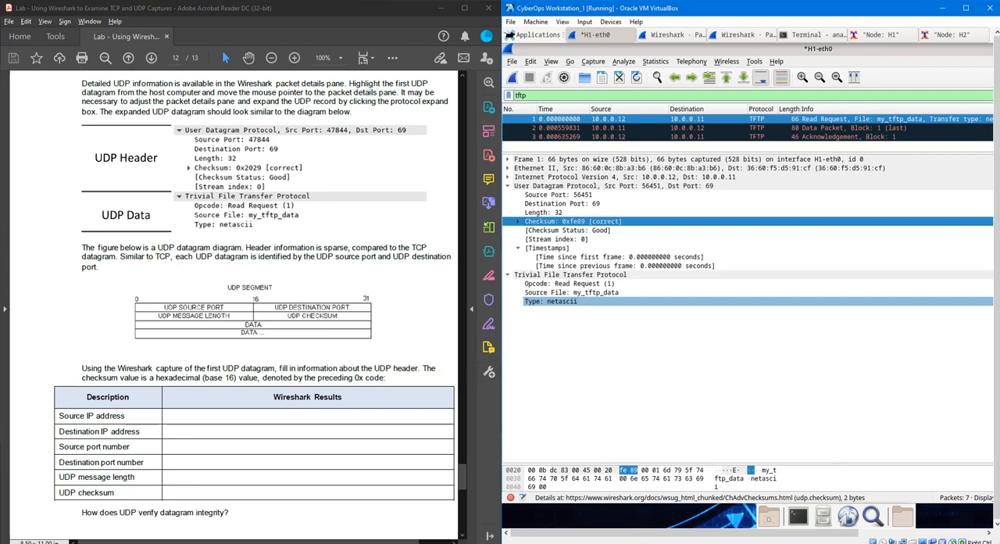
left_click(234, 416)
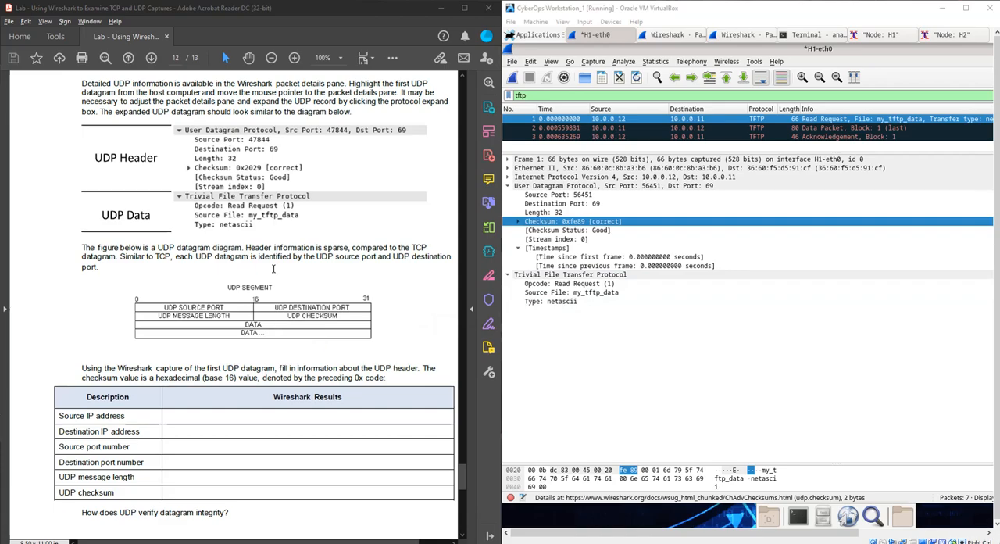
scroll(282, 326, "up", 10)
scroll(311, 317, "up", 10)
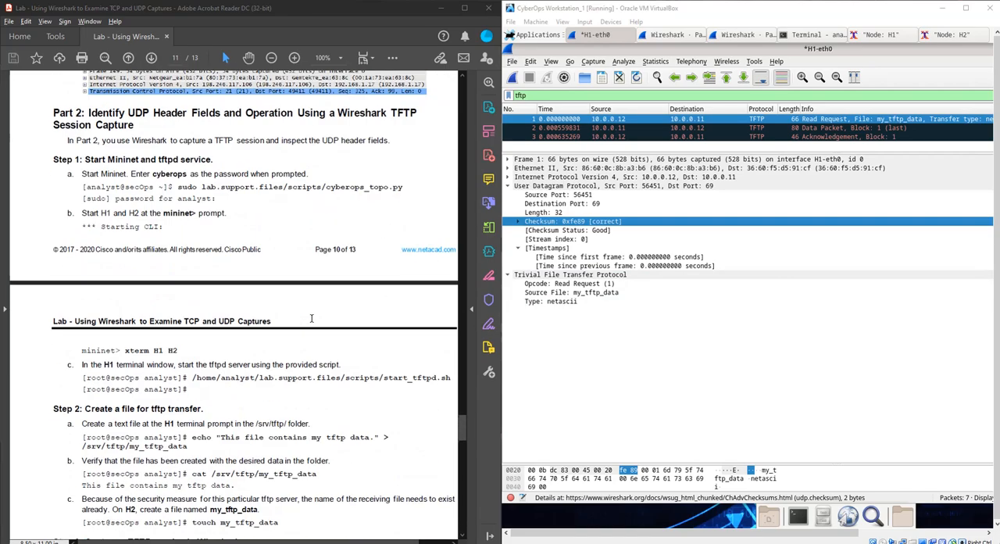
left_click_drag(462, 419, 453, 249)
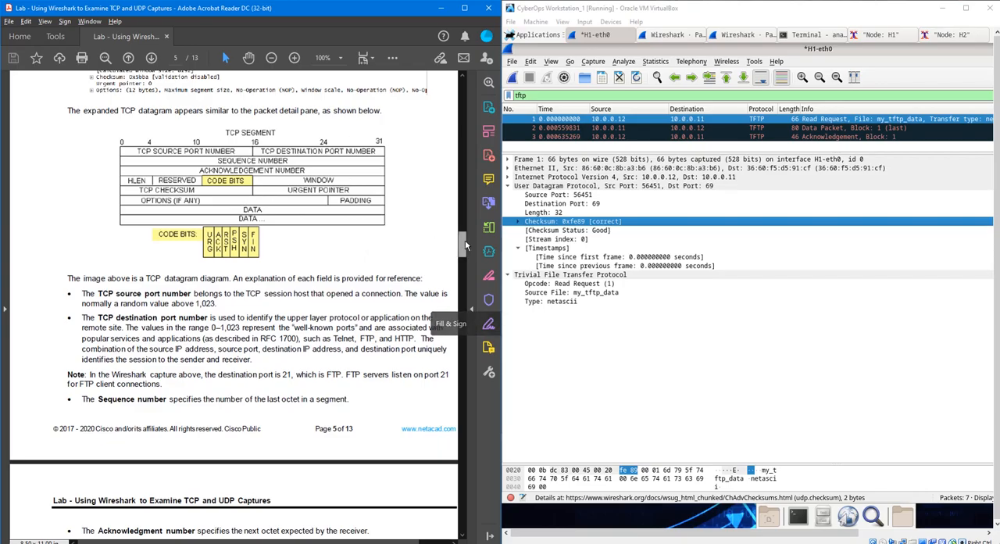
left_click_drag(465, 240, 475, 471)
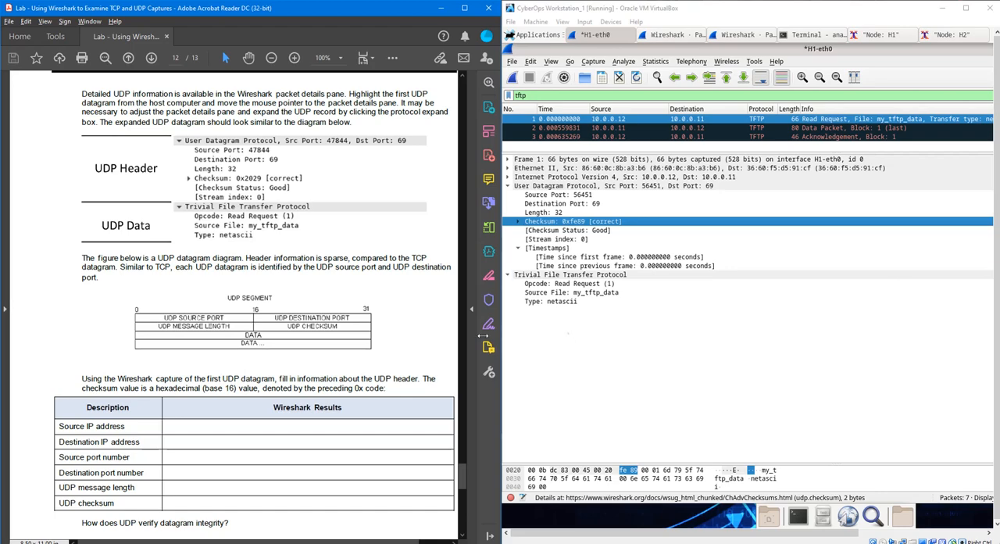
scroll(351, 356, "down", 1)
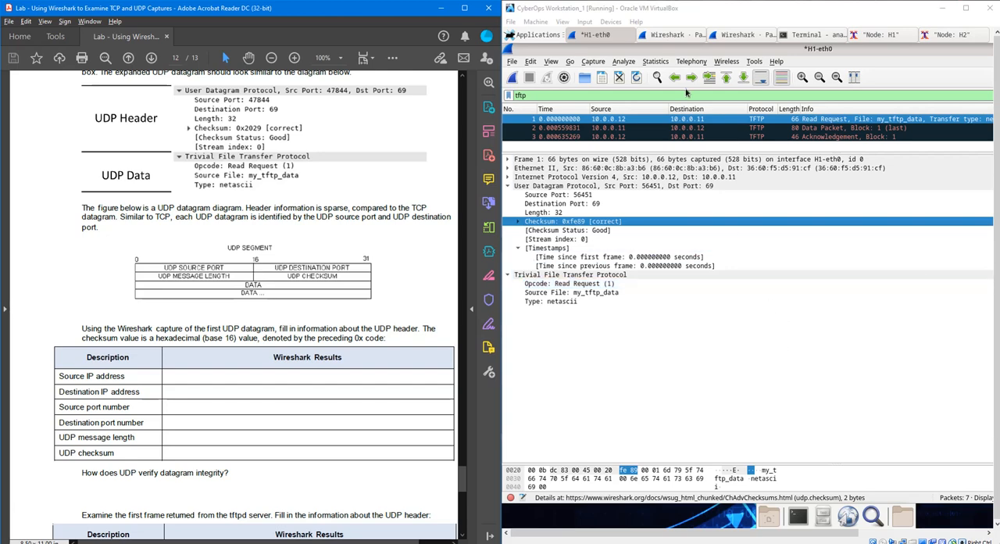
- Switch to the Excel results workbook, locate the empty UDP header table, and expand the Read Request's Internet Protocol Version 4 details in Wireshark
key("alt+Tab")
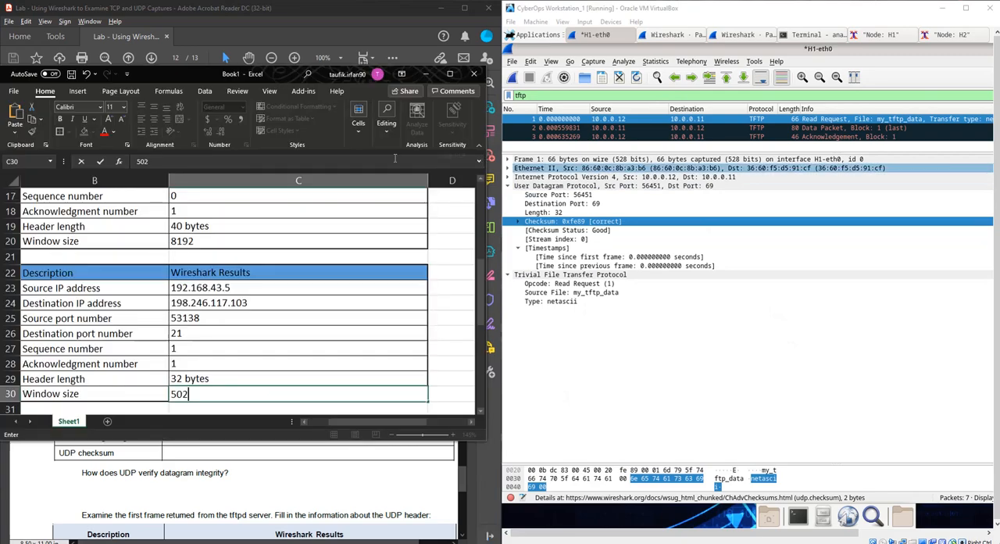
scroll(297, 357, "down", 5)
scroll(304, 353, "up", 2)
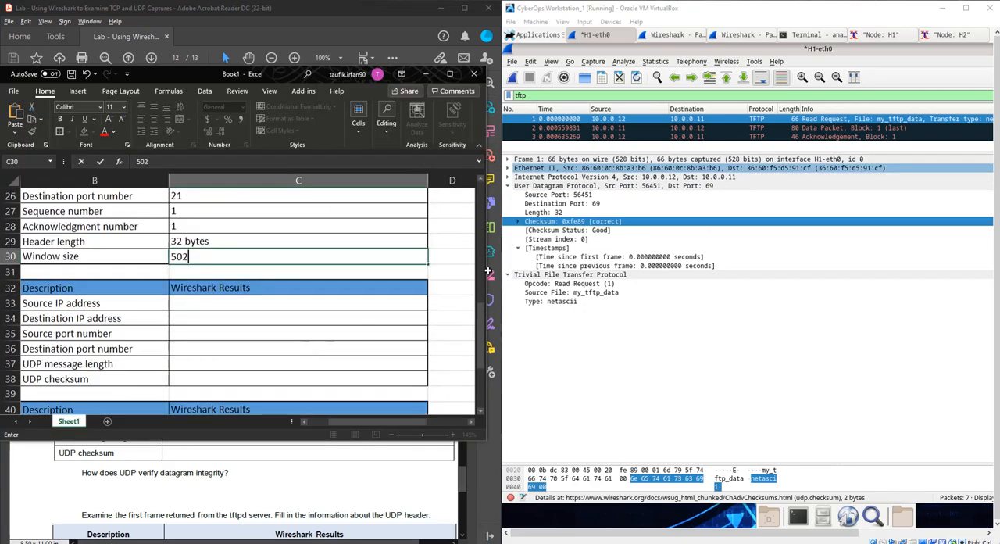
left_click(512, 178)
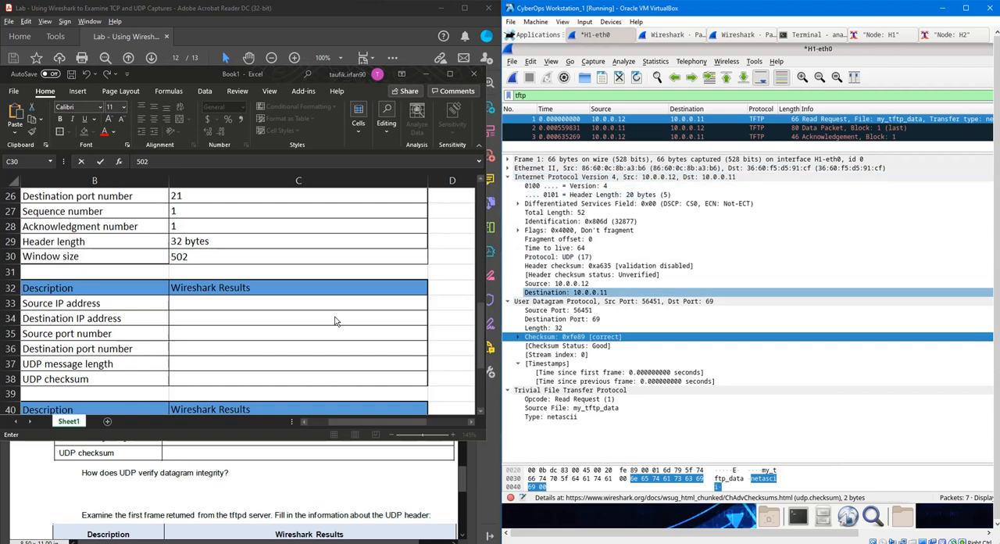
- Try to enter the source IP address in the first UDP results table
left_click(179, 306)
double_click(187, 305)
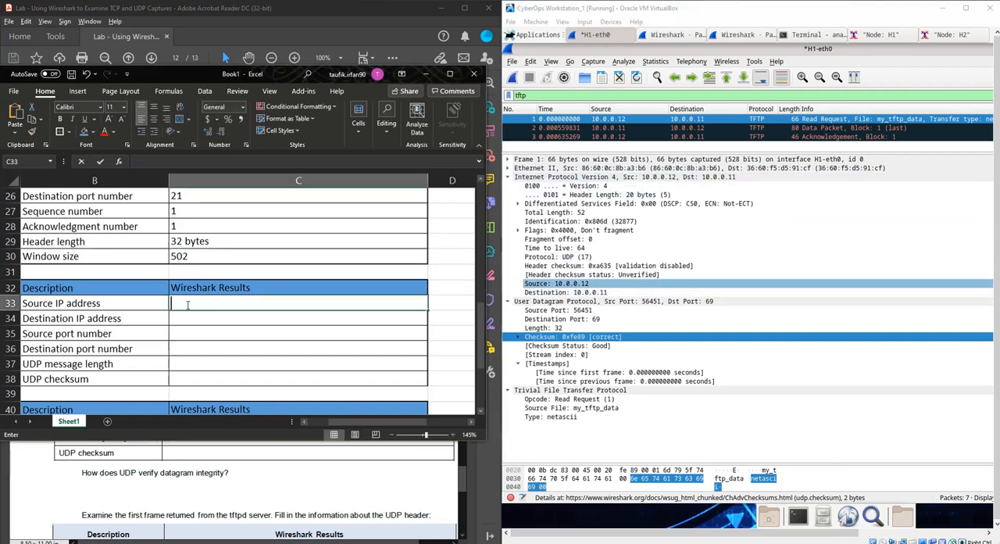
type("10.")
key("Up")
type("0")
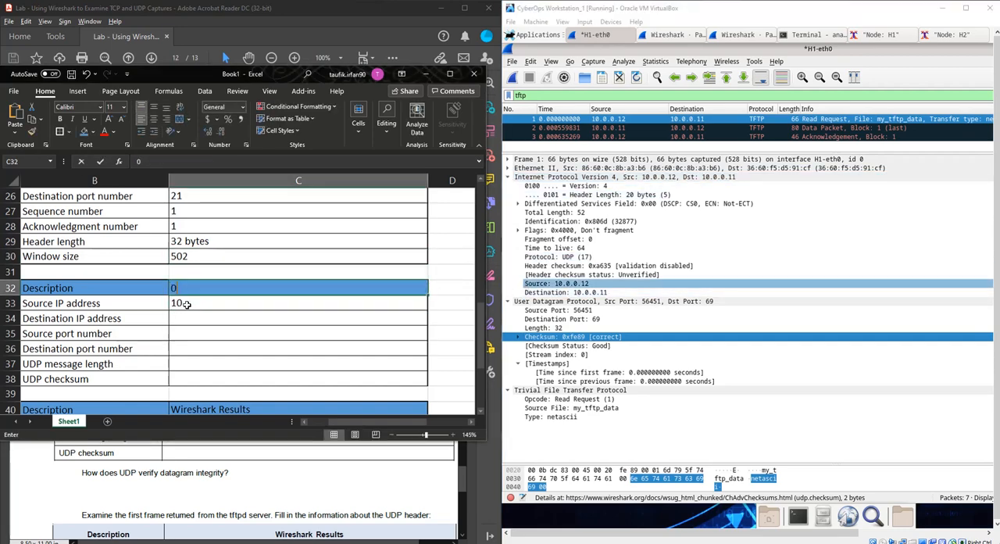
key("Up")
key("Up")
type("0")
key("ctrl+z")
key("ctrl+z")
key("ctrl+z")
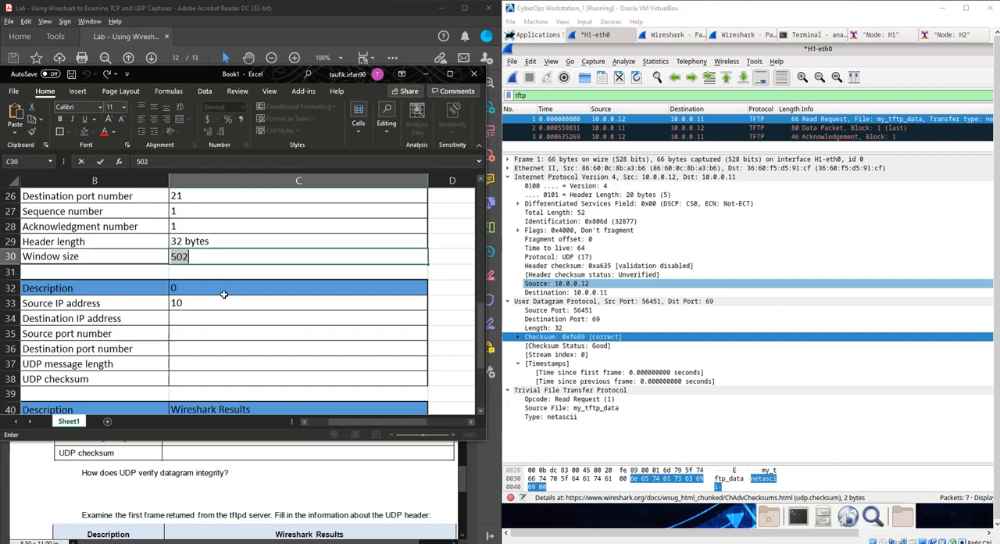
double_click(223, 290)
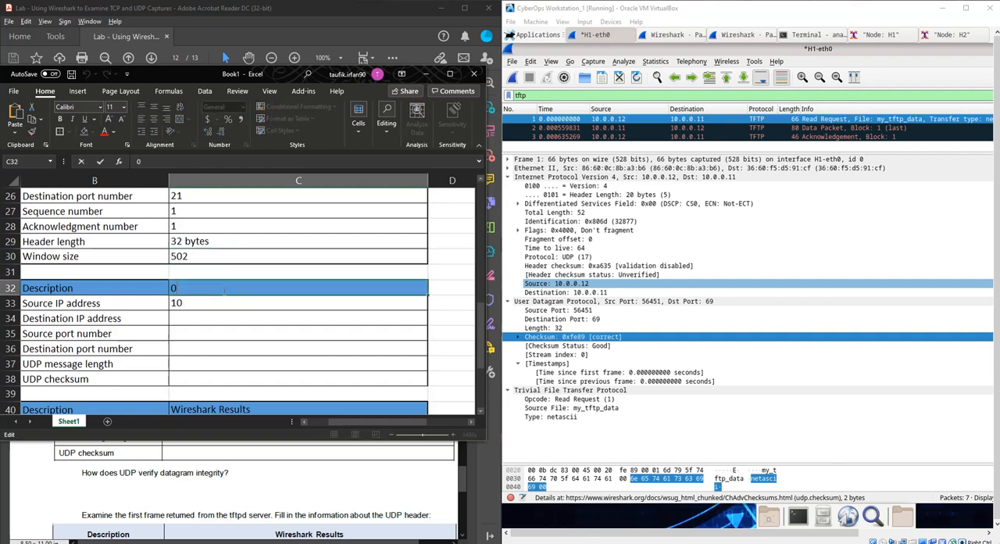
- Set the Source IP address in the first UDP results table to 10.0.0.12
double_click(220, 303)
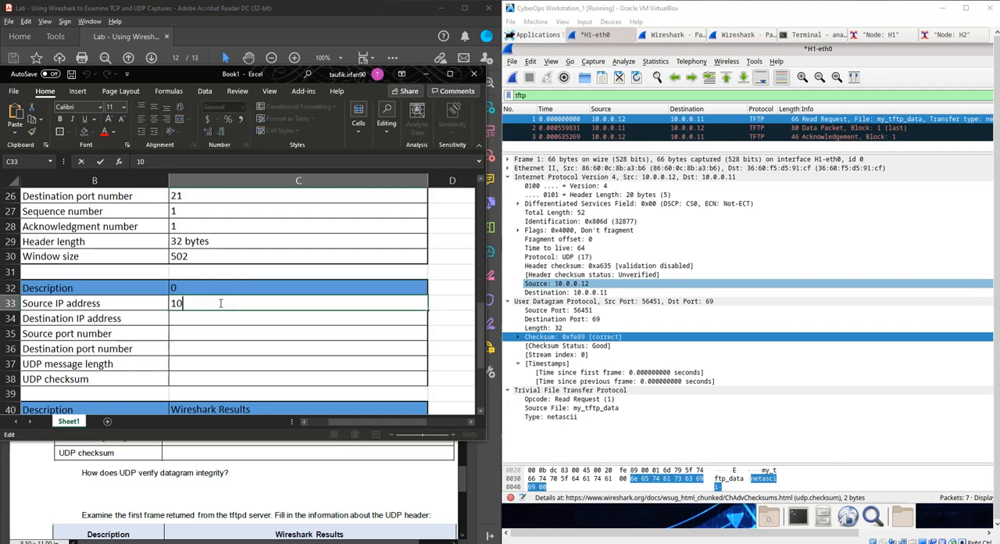
type(".")
type("0.0")
type("1")
key("BackSpace")
key("End")
type(".12")
key("Tab")
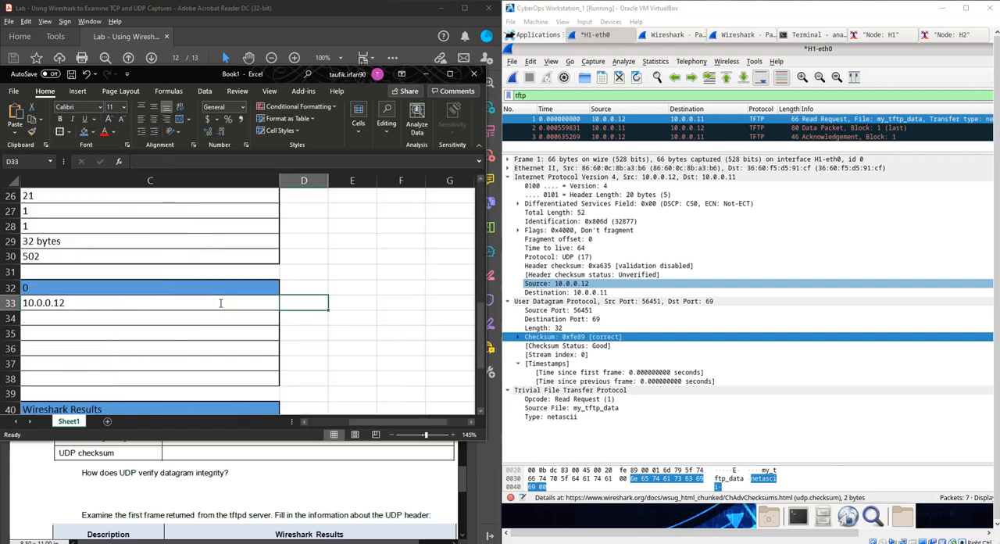
- Enter 10.0.0.11 as the Destination IP address in the first UDP results table
key("Return")
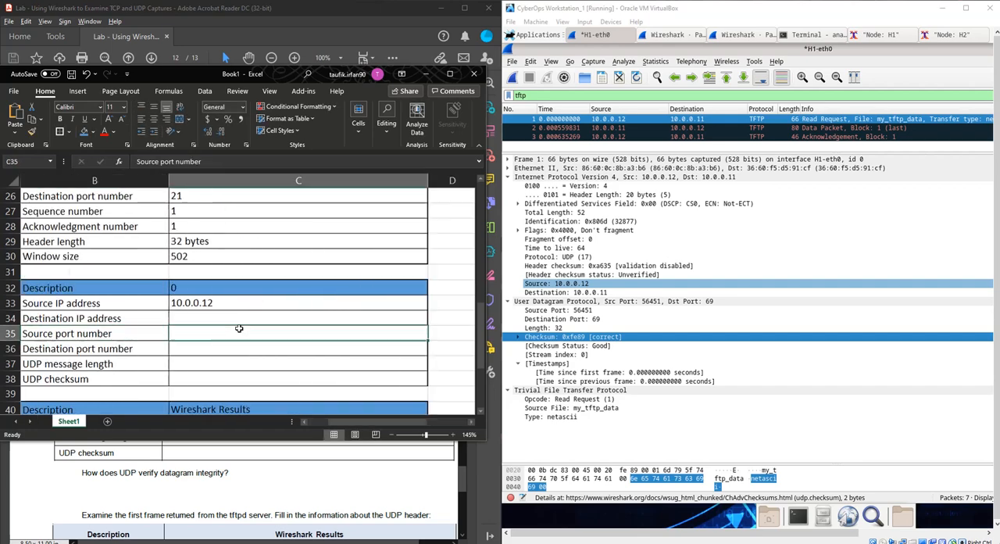
type("10")
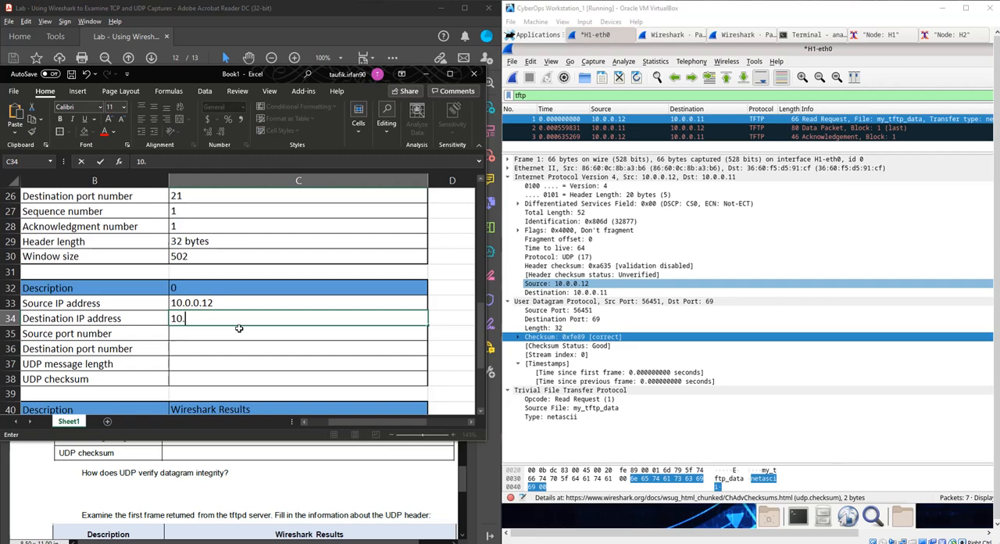
type(".0.0.11")
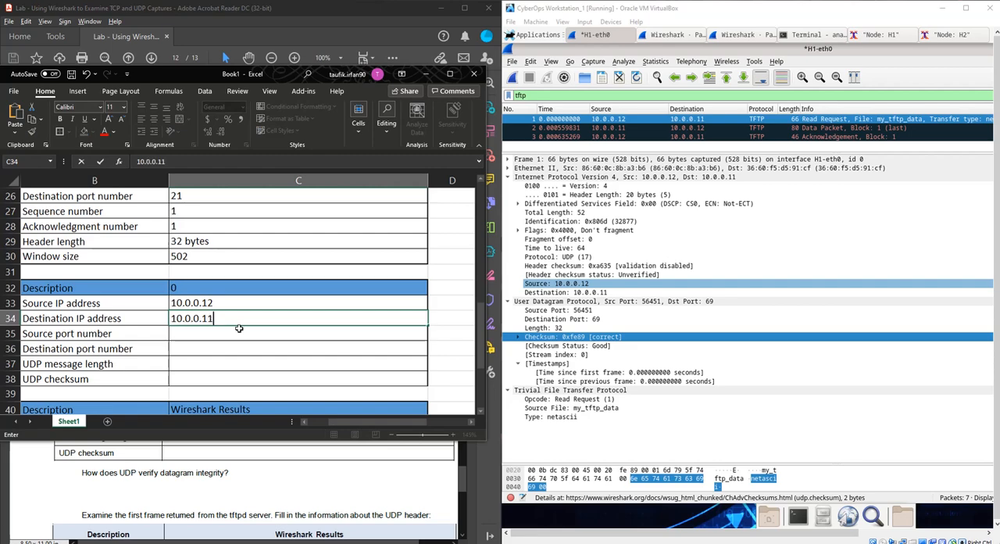
key("Return")
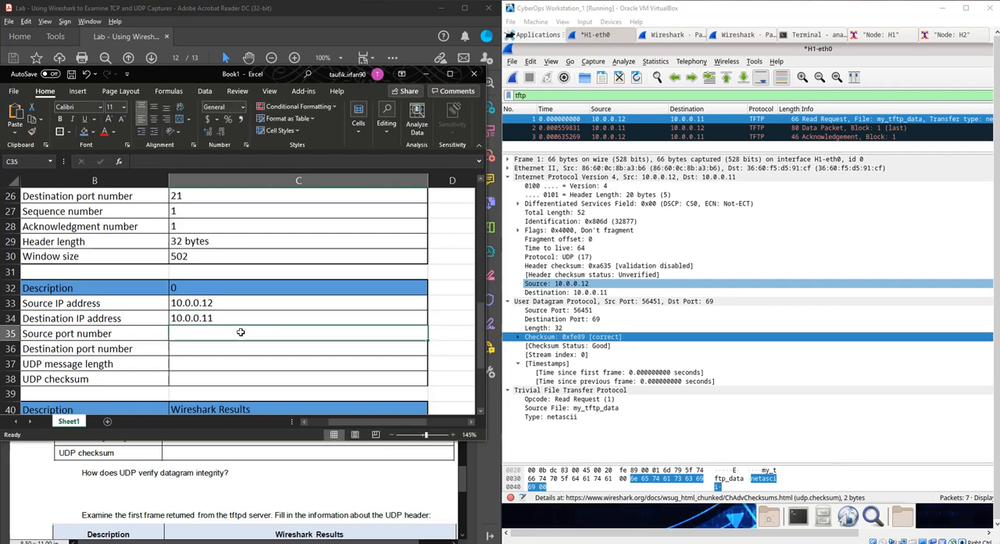
- Enter 56451 as the Source port number and 69 as the Destination port number in the first UDP results table
type("56")
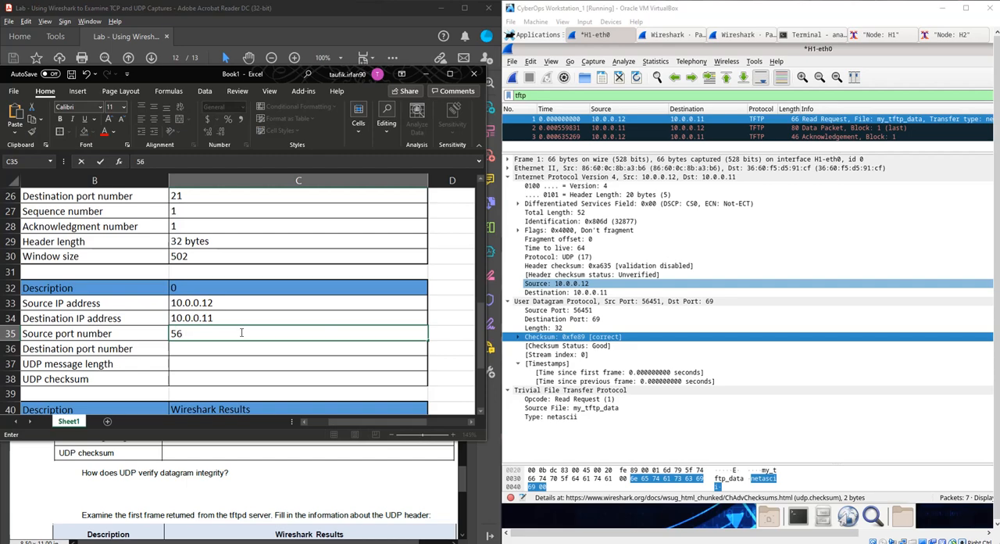
type("451")
key("Return")
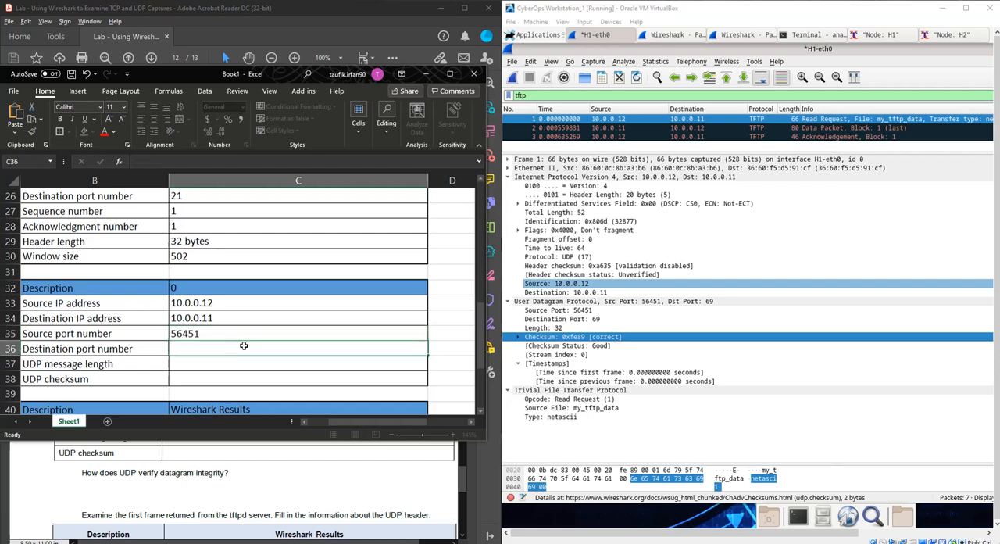
type("6")
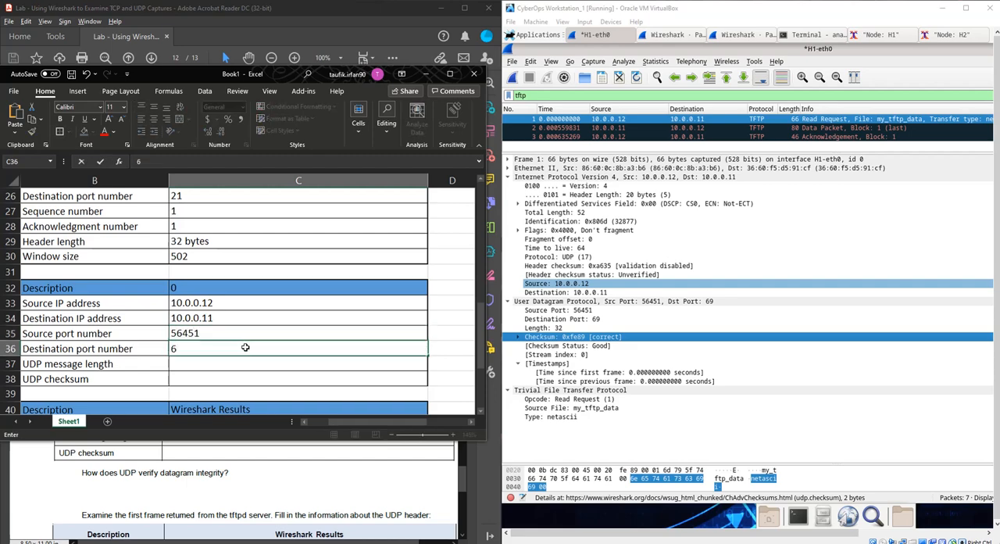
type("9")
key("Return")
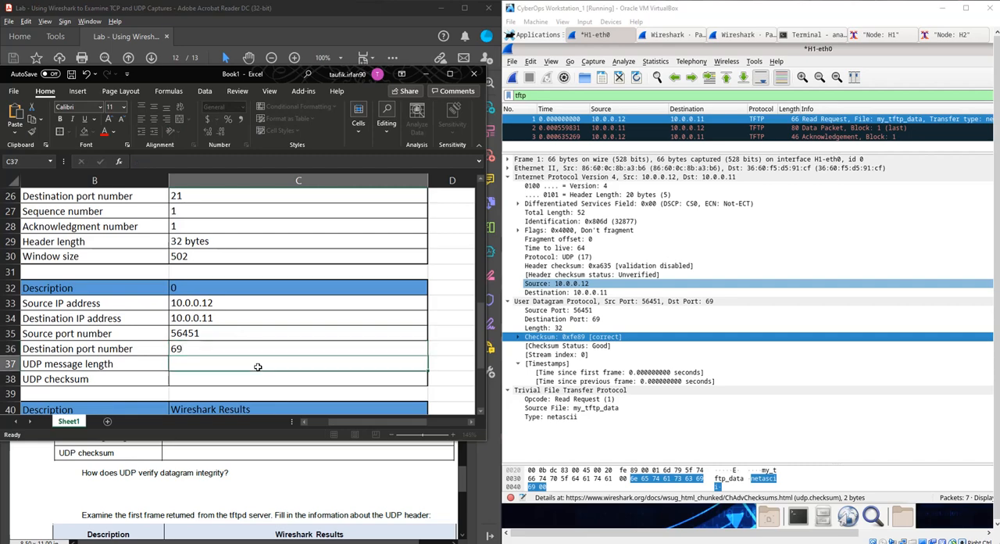
- Enter 32 as the UDP message length and Good as the UDP checksum in the first UDP results table
type("32")
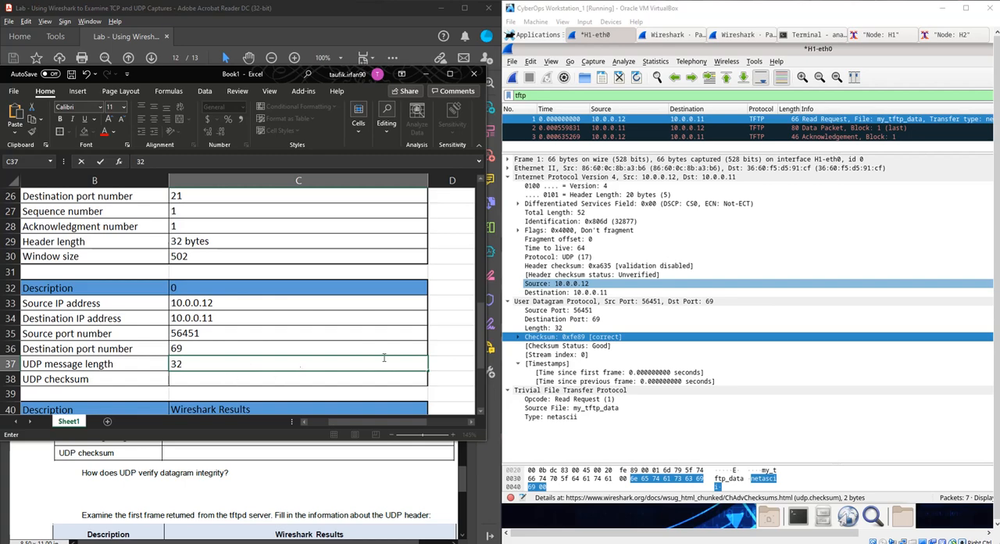
double_click(215, 380)
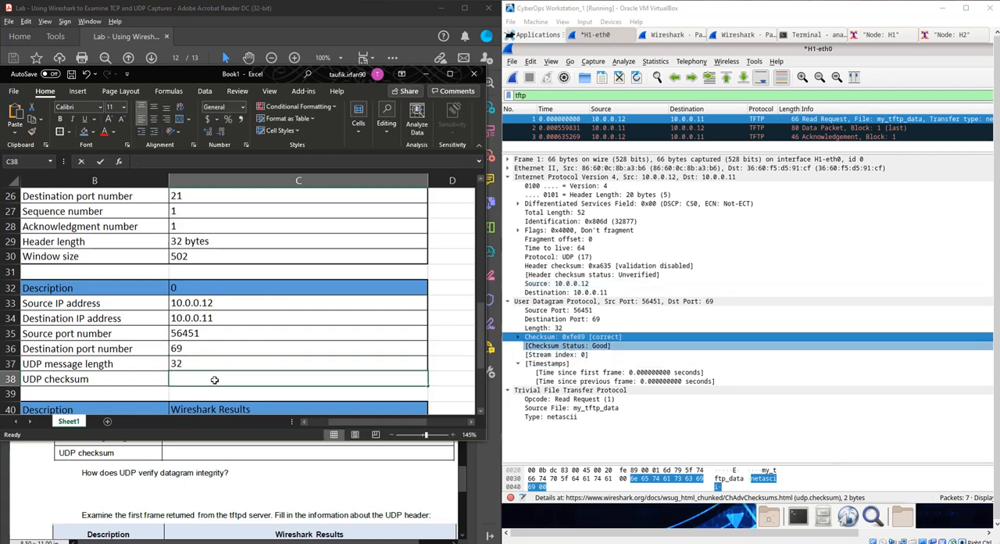
type("Good")
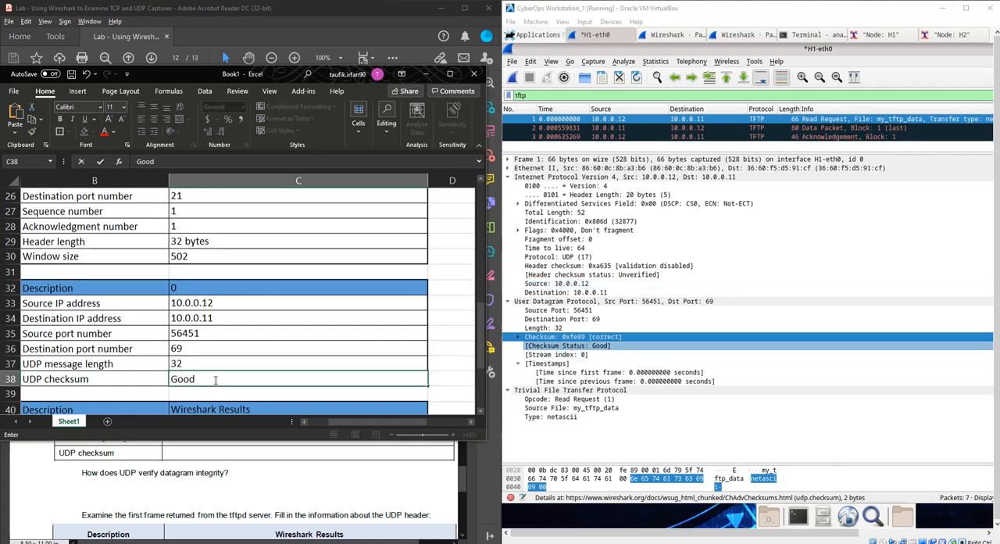
- Read the lab's second UDP table instructions and select the TFTP Data Packet frame returned by the server in Wireshark
left_click(291, 481)
scroll(304, 472, "down", 4)
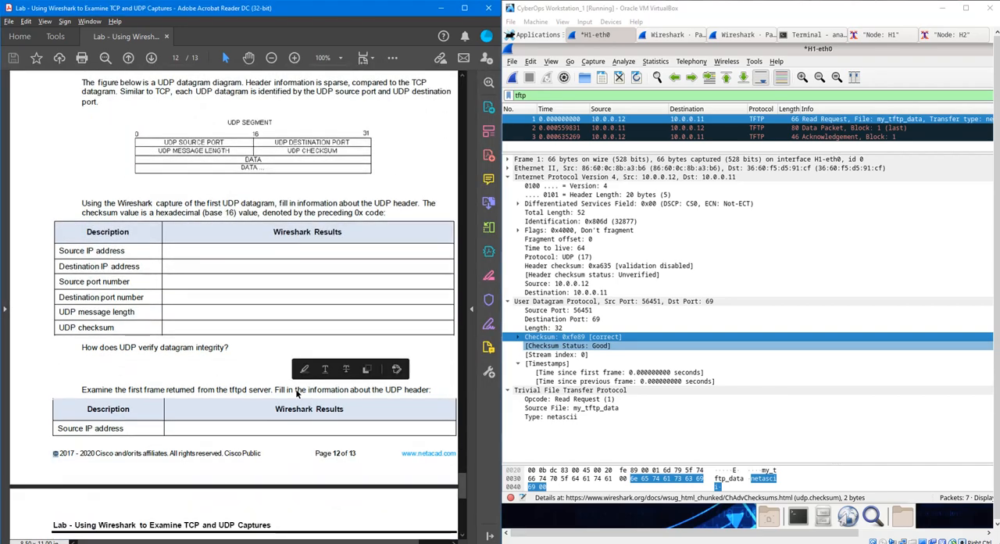
scroll(380, 368, "down", 3)
scroll(380, 368, "up", 3)
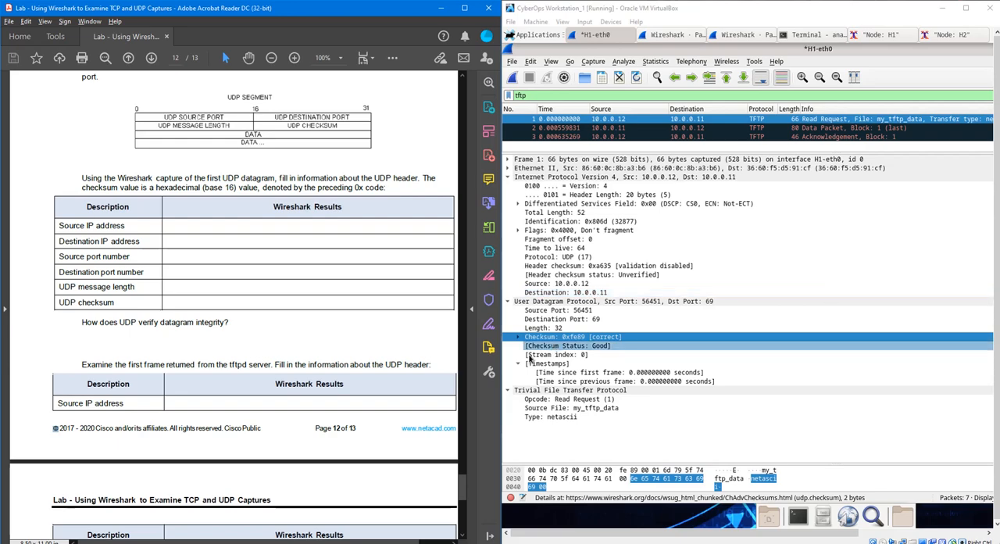
scroll(451, 378, "down", 4)
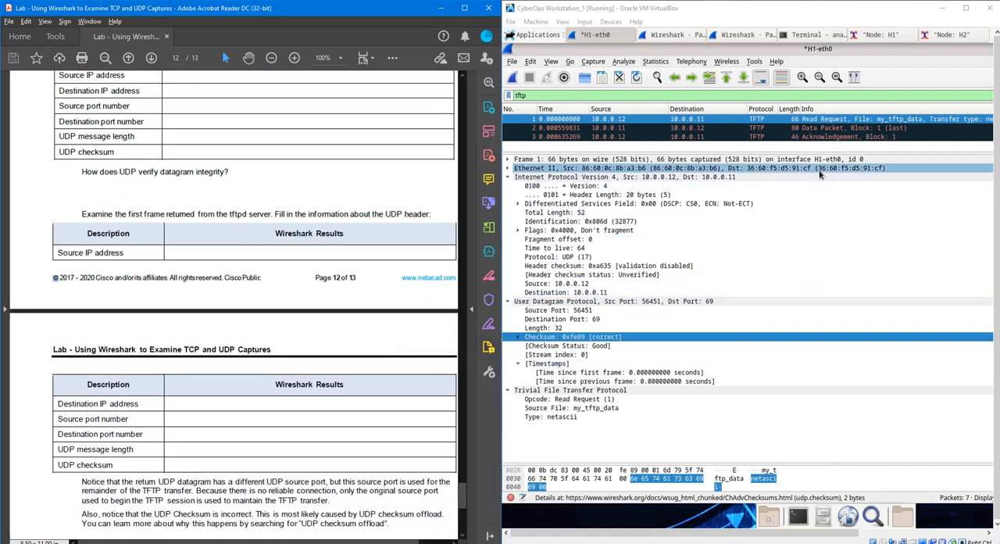
left_click(819, 128)
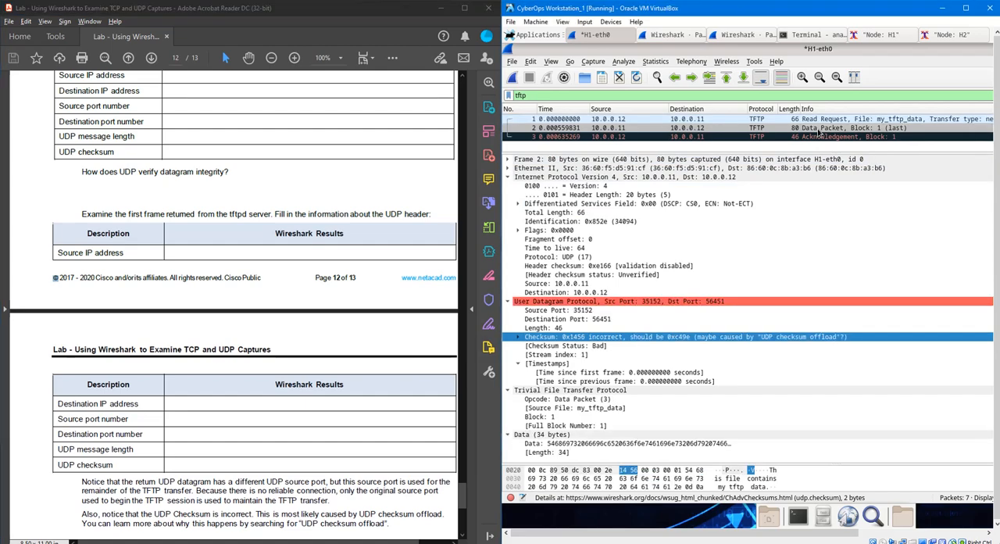
scroll(279, 381, "down", 2)
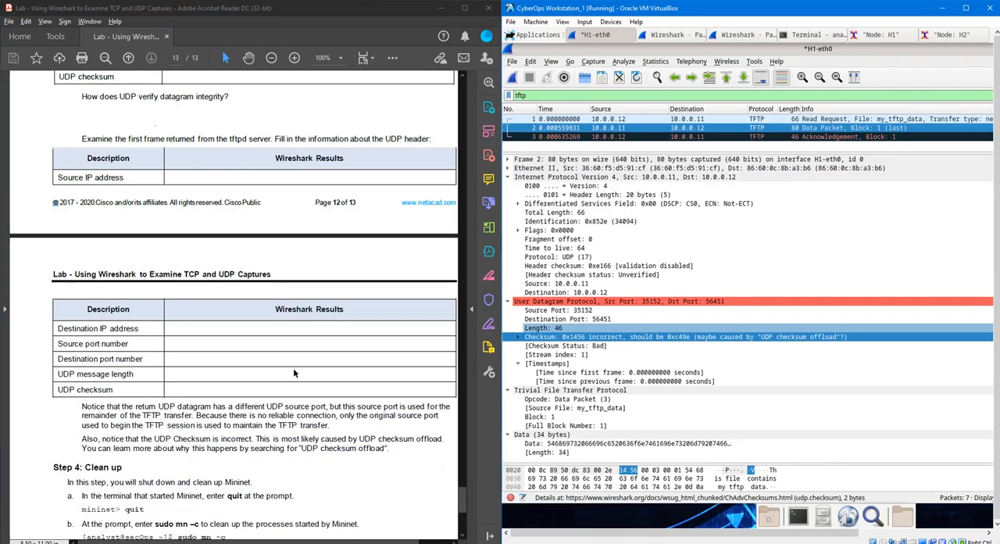
scroll(289, 374, "up", 2)
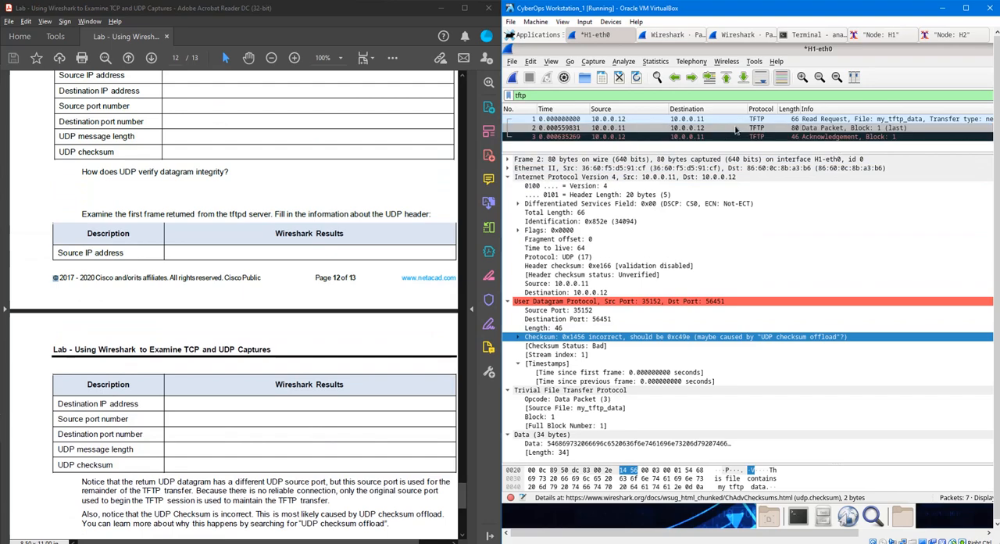
scroll(447, 356, "down", 1)
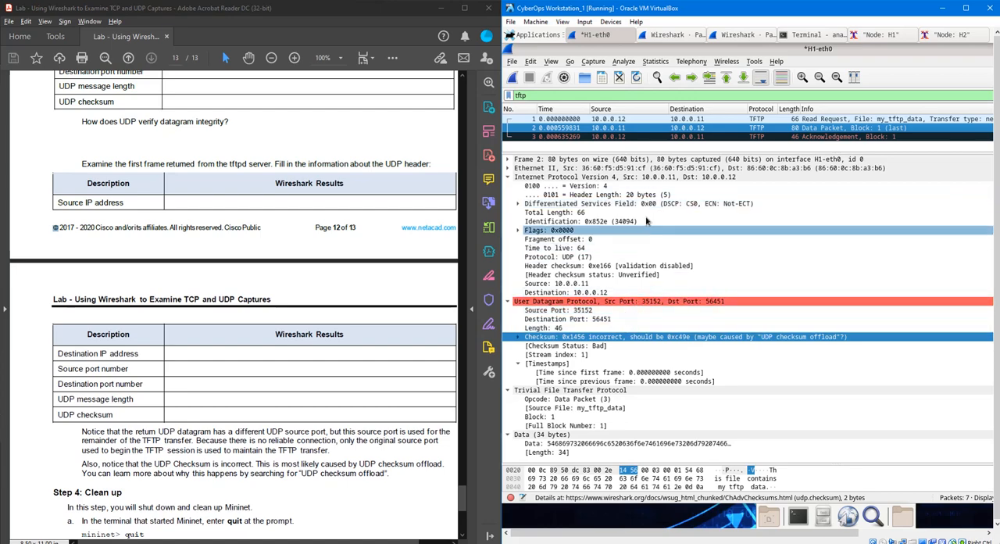
left_click(507, 168)
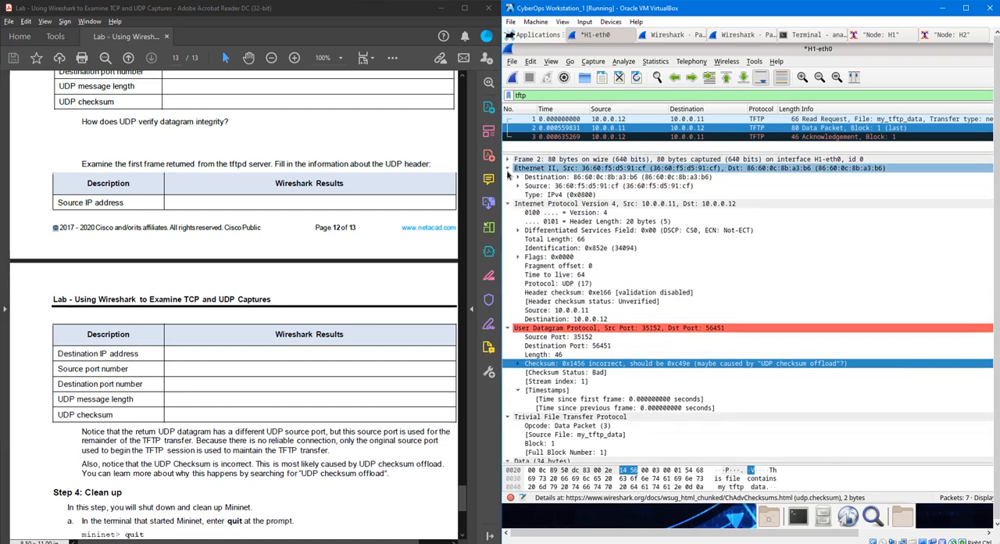
left_click(508, 168)
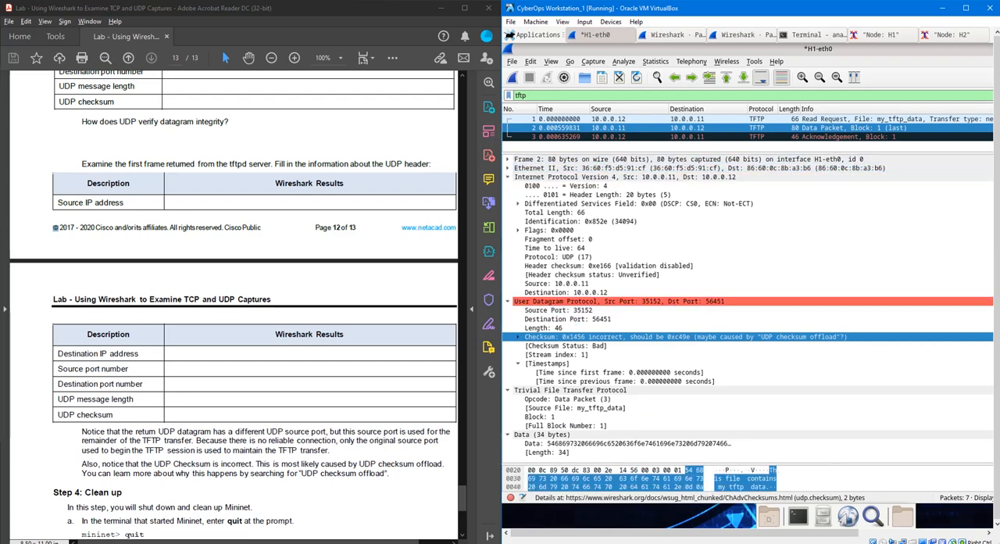
- Switch back to Excel and enter 10.0.0.11 as the Source IP address in the second UDP results table
left_click(539, 543)
scroll(297, 329, "down", 2)
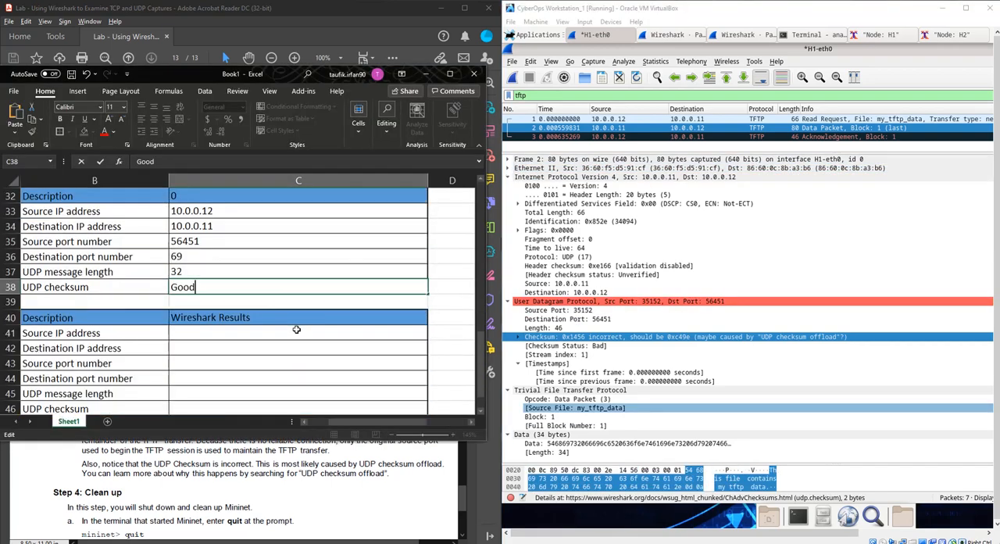
double_click(764, 128)
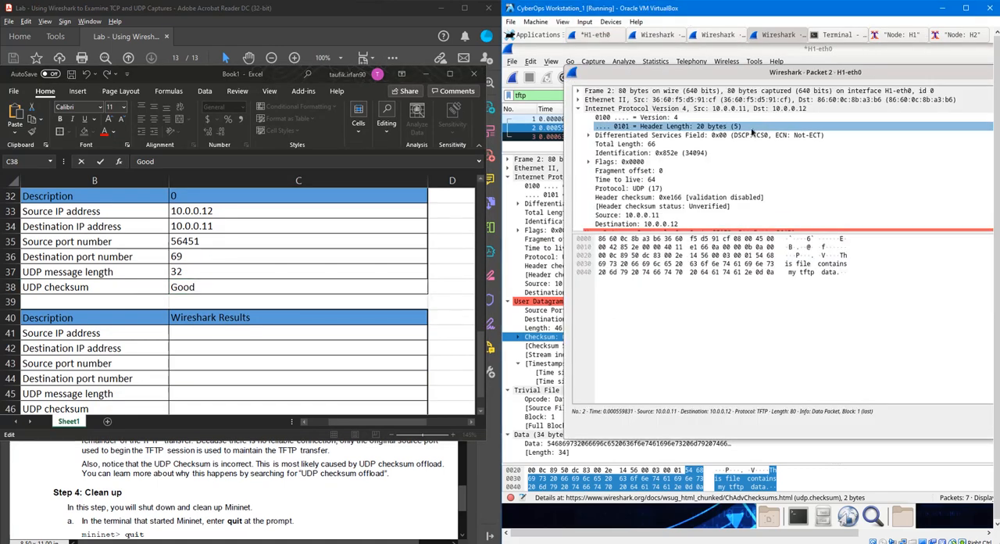
left_click(944, 116)
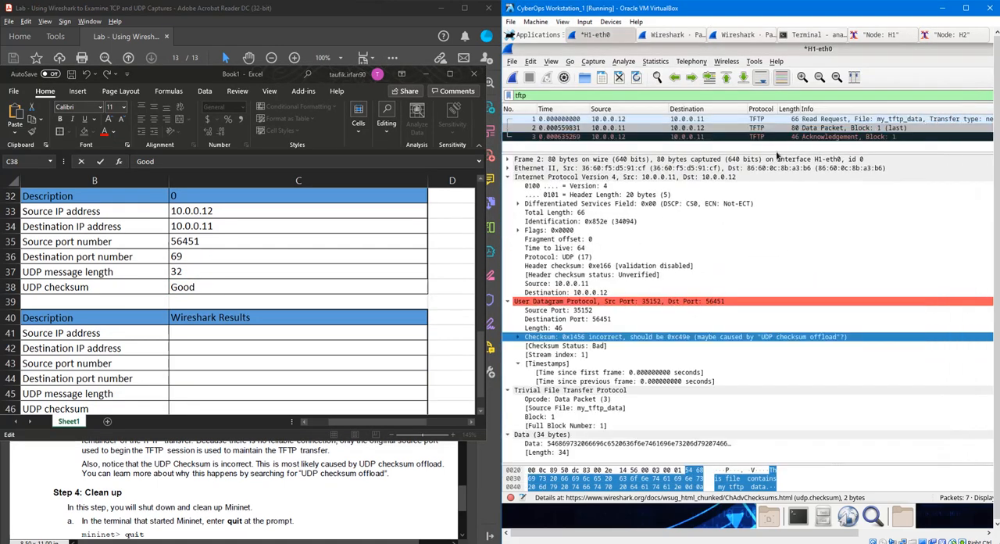
left_click(238, 332)
double_click(237, 332)
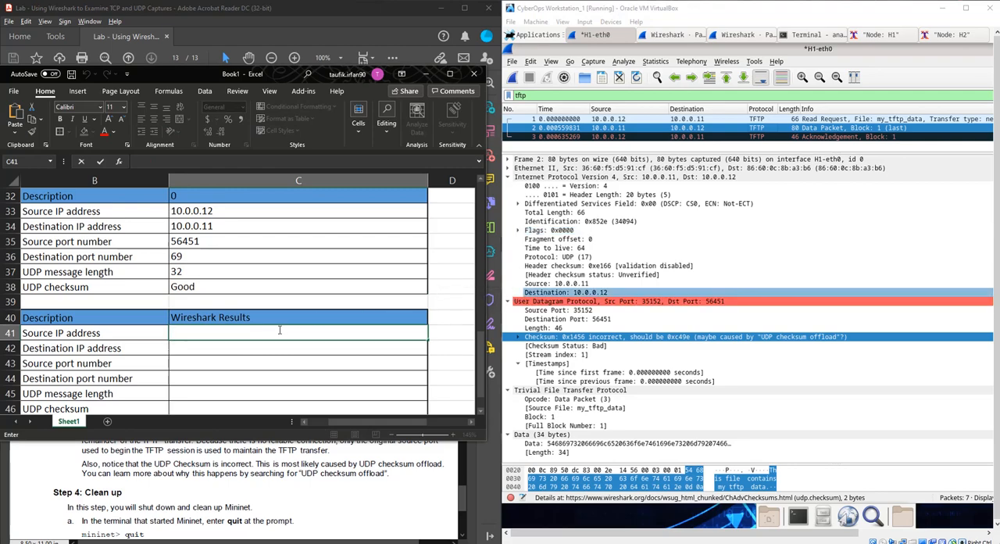
type("10.0.0.11")
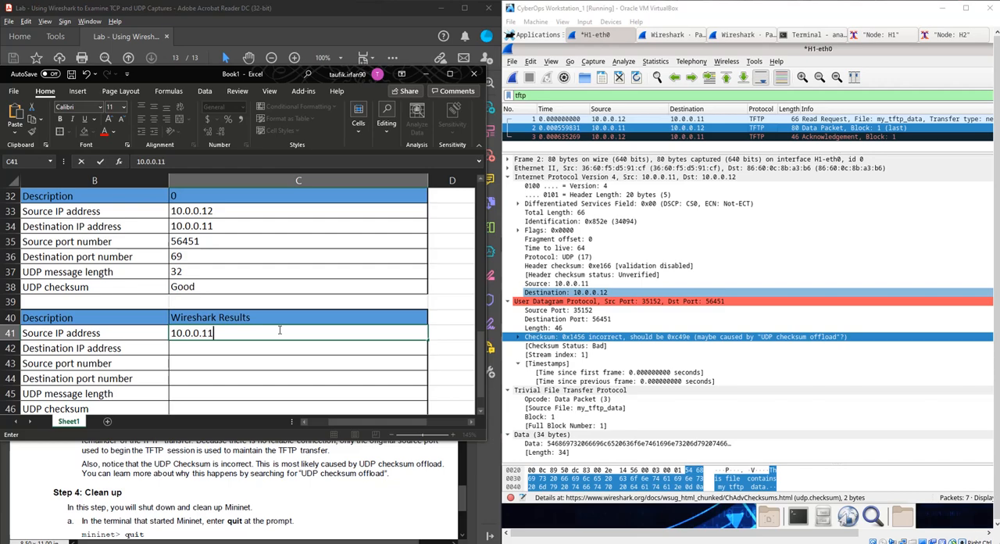
key("Return")
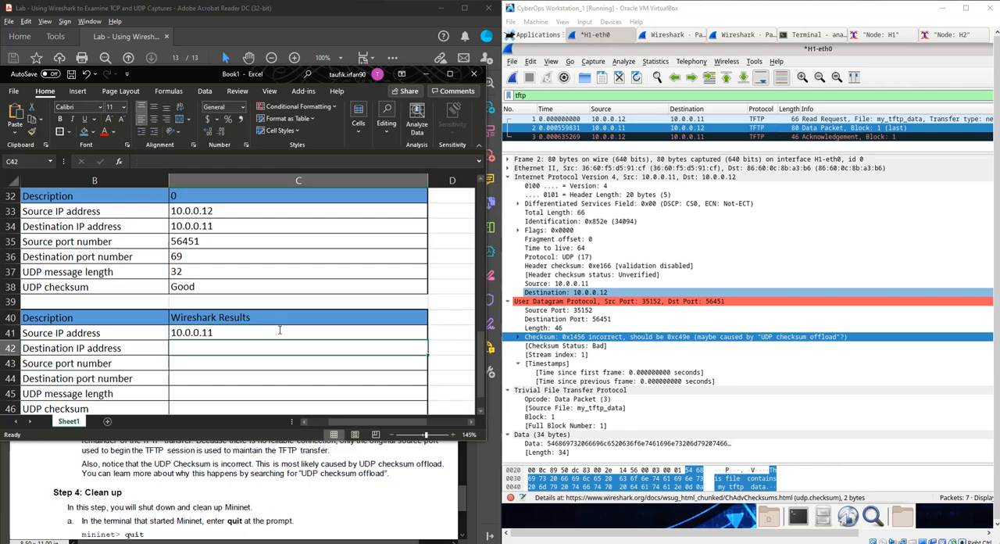
- Enter 10.0.0.12 as the Destination IP address in the second UDP results table
type("10.0.0.12")
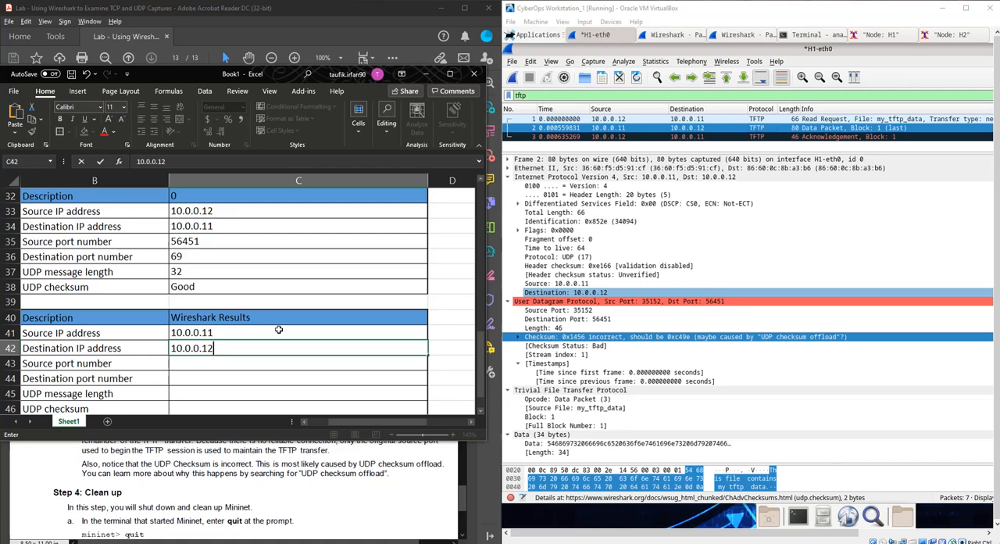
key("Return")
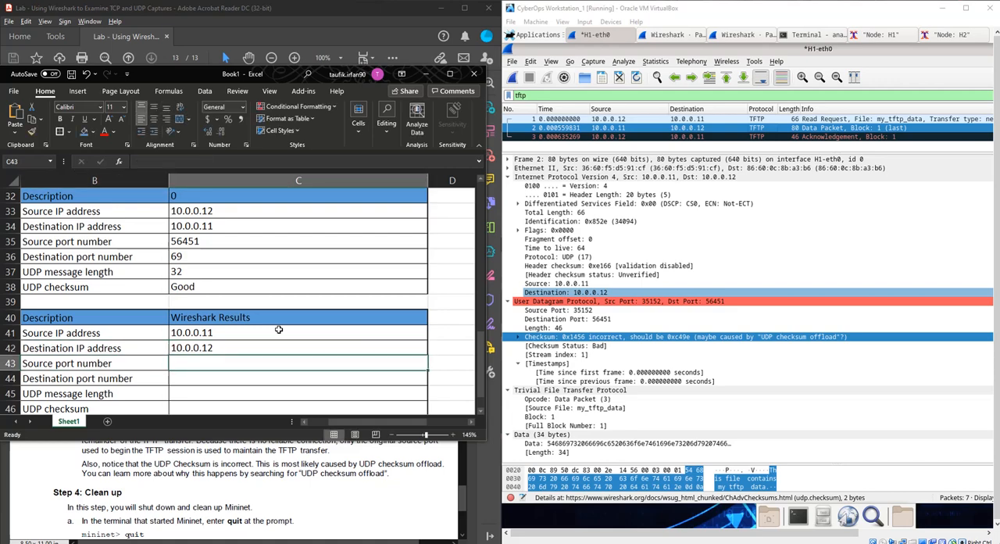
- Enter 35152 as the Source port number and 56451 as the Destination port number in the second UDP results table
type("35")
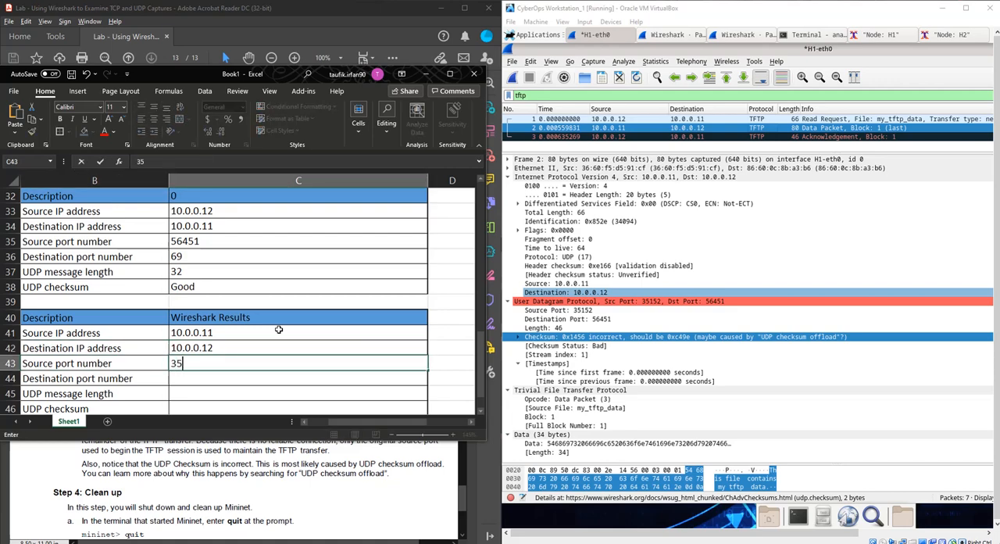
type("152")
key("Return")
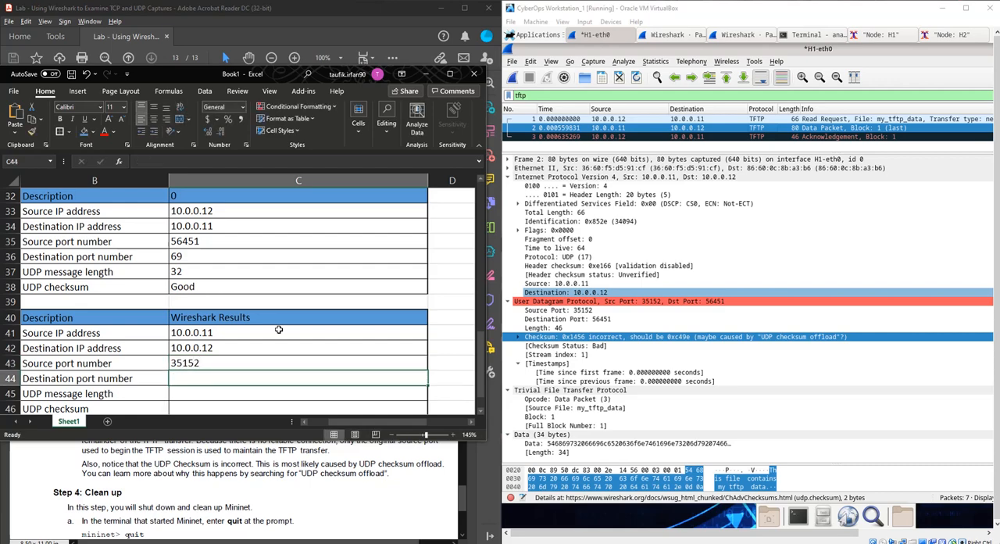
type("56")
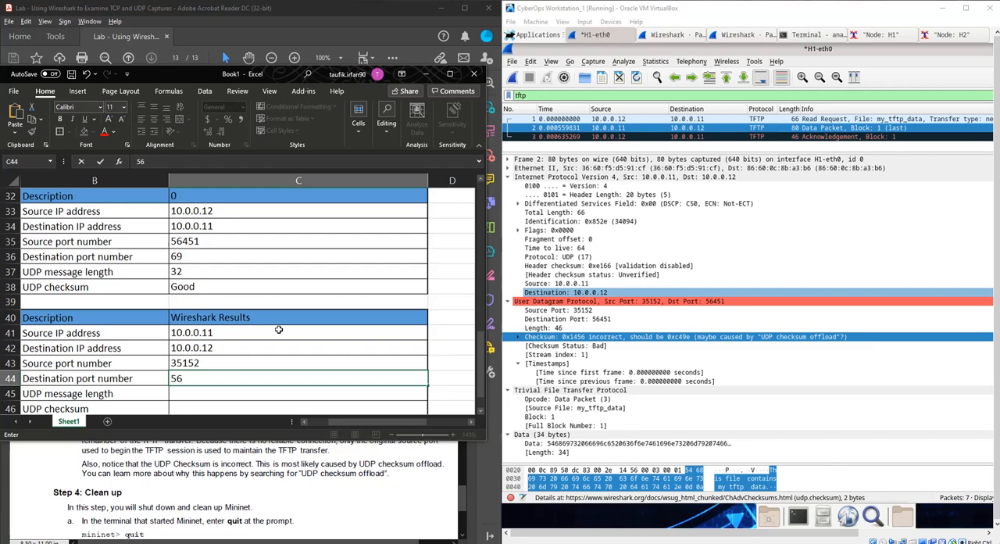
type("451")
key("Return")
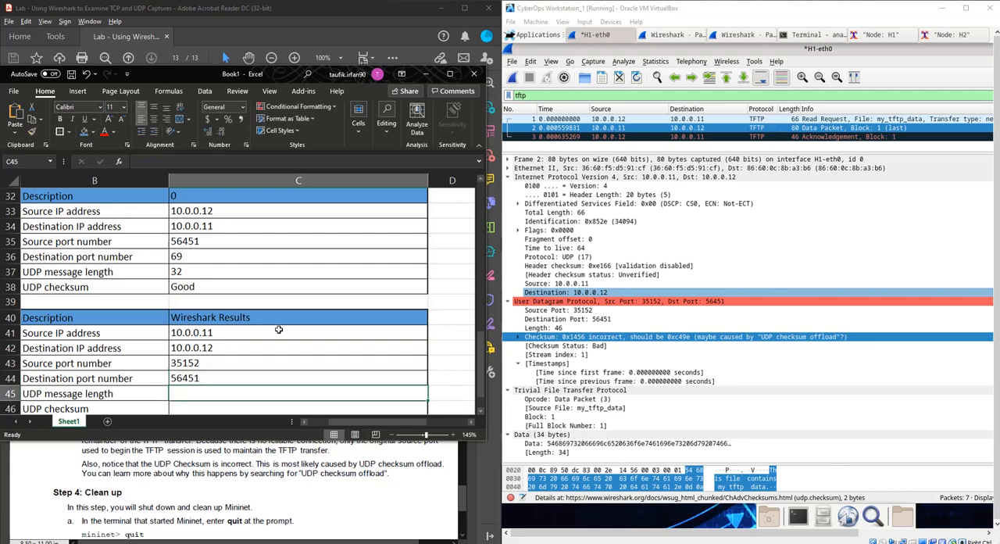
- Enter 46 as the UDP message length and Bad in non-bold text as the UDP checksum in the second UDP results table
type("46")
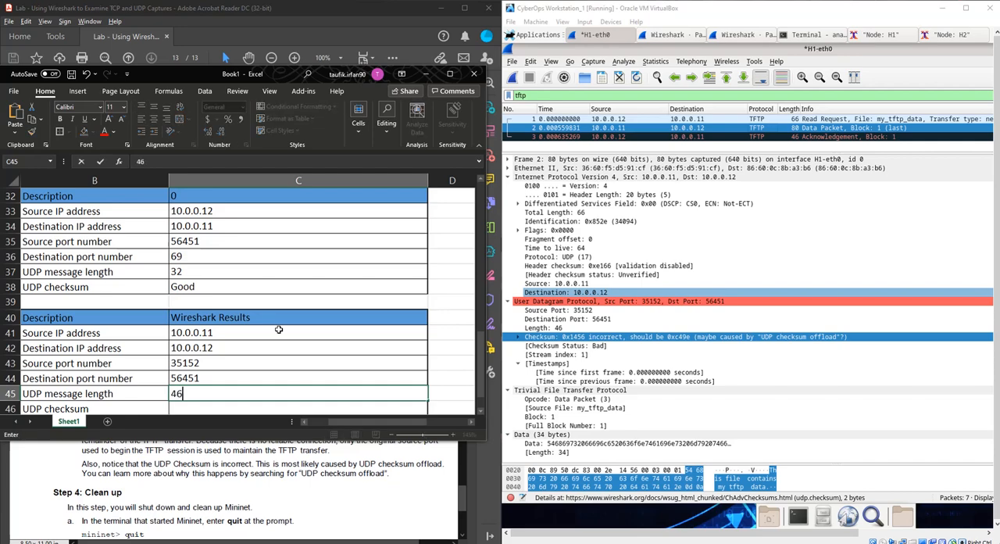
key("Return")
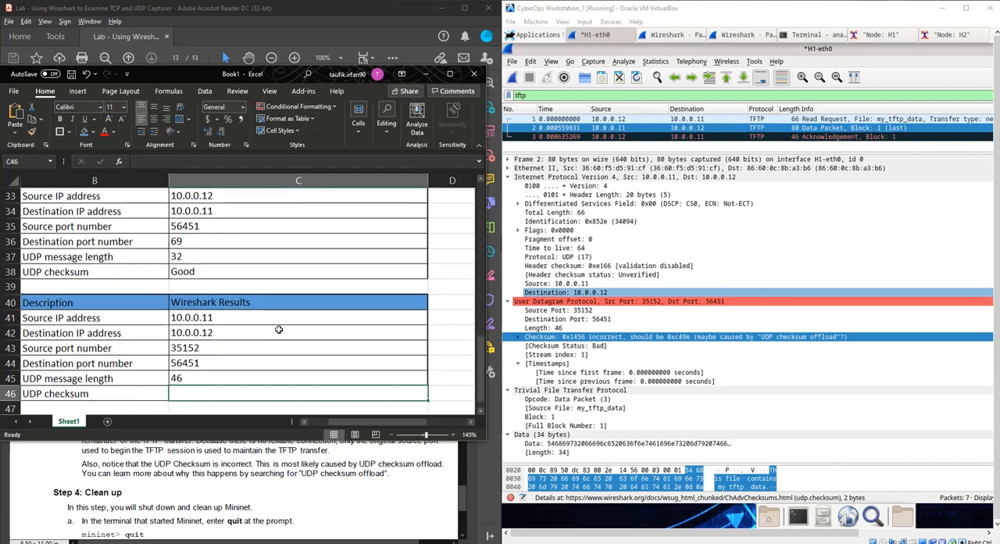
key("Down")
key("Up")
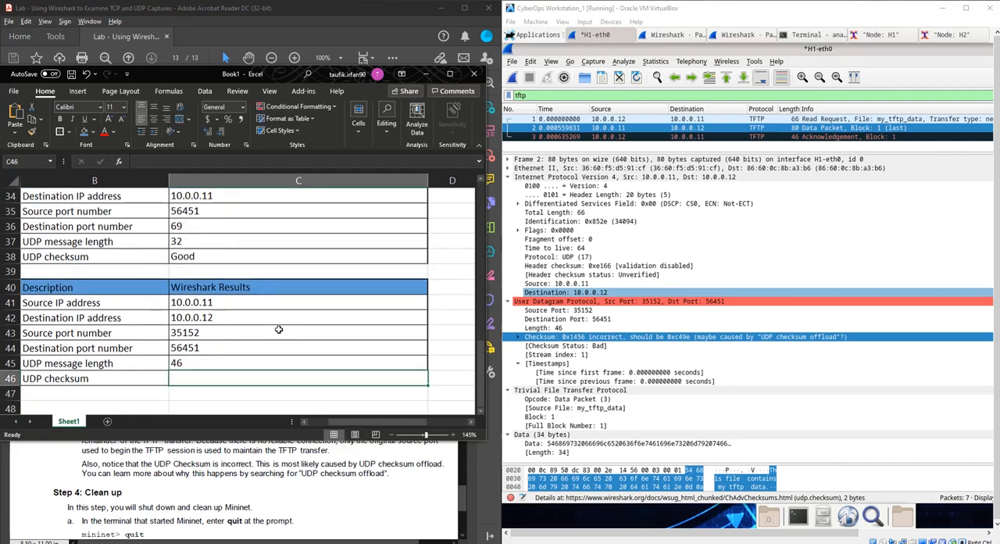
key("ctrl+a")
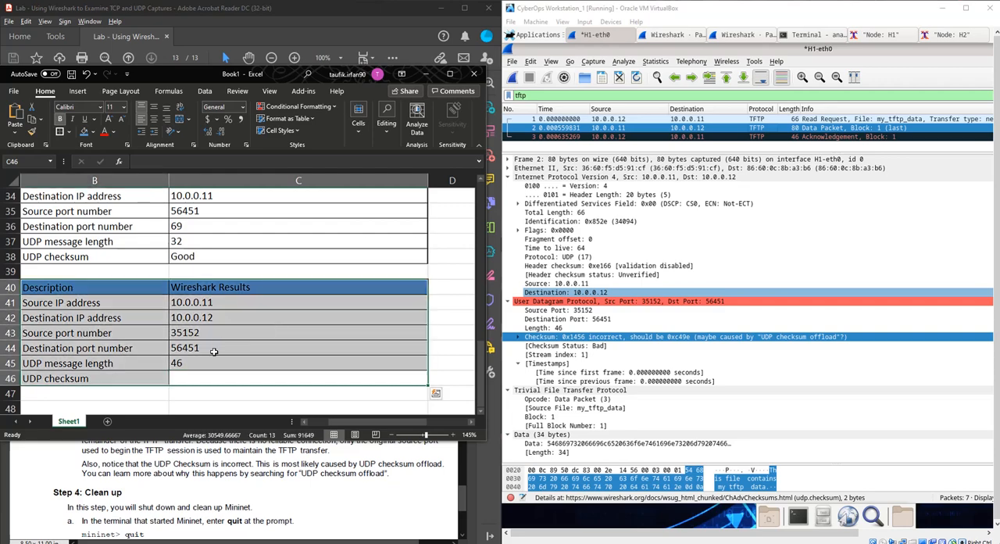
left_click(192, 374)
type("Bad")
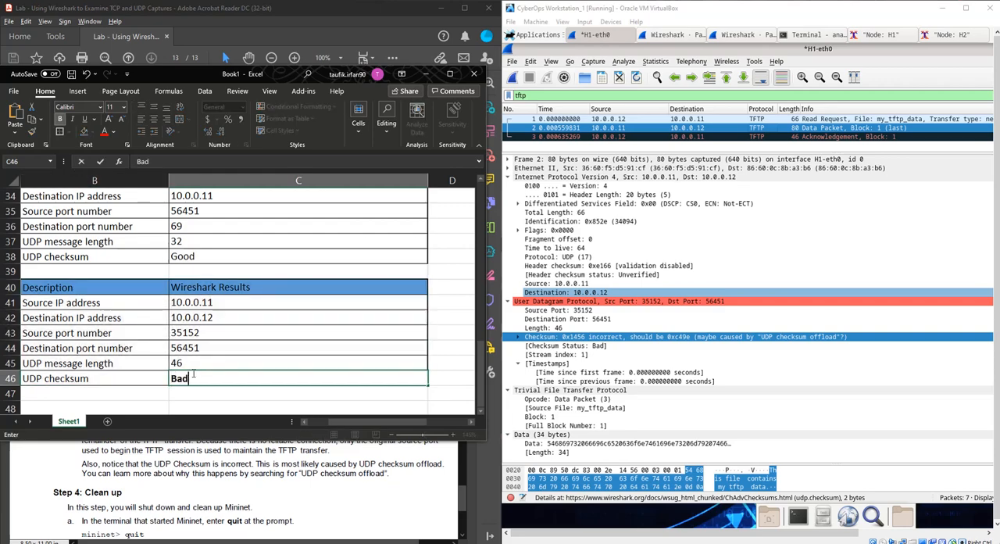
key("Return")
left_click(193, 374)
key("ctrl+b")
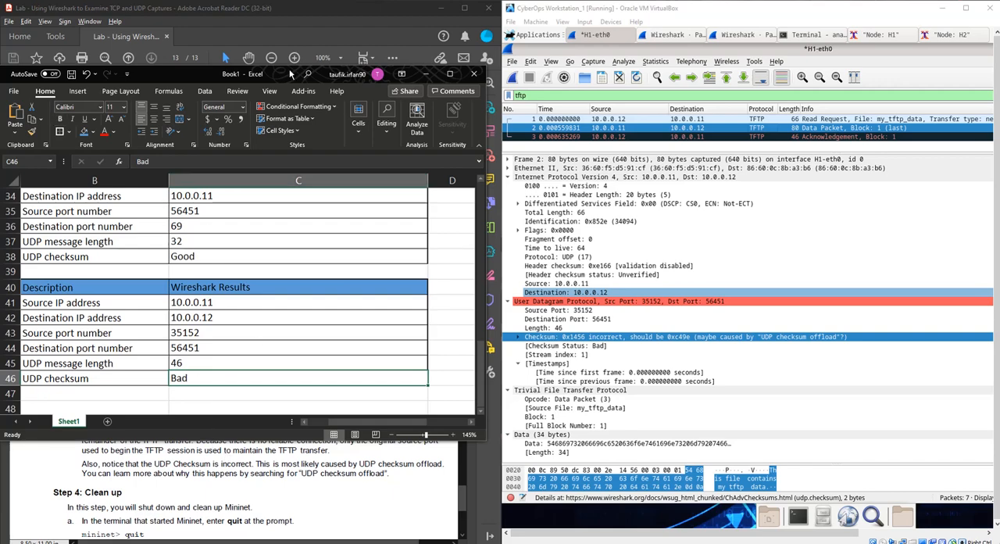
- Move the Excel window beside the lab document and compare the source and destination port numbers in both UDP results tables
left_click_drag(261, 78, 780, 62)
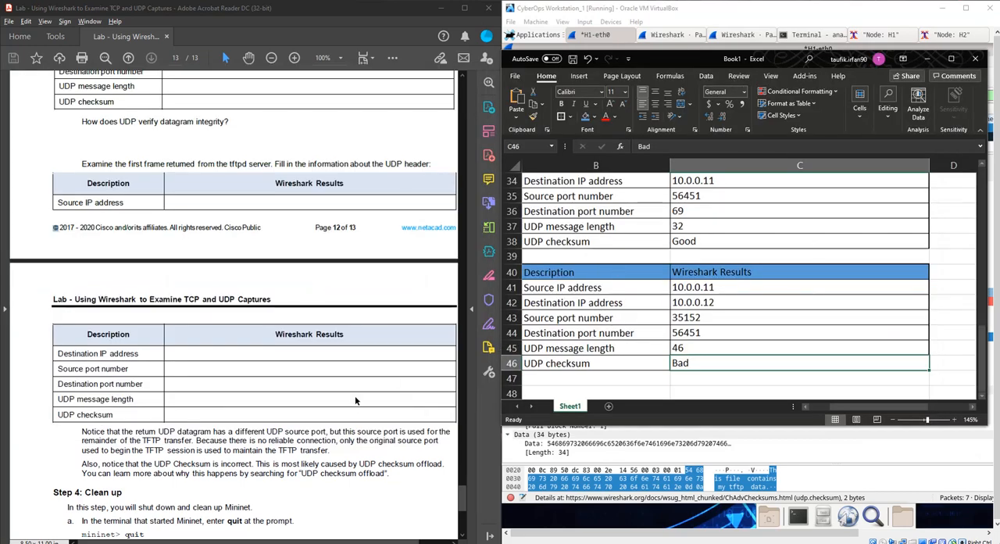
scroll(351, 423, "down", 1)
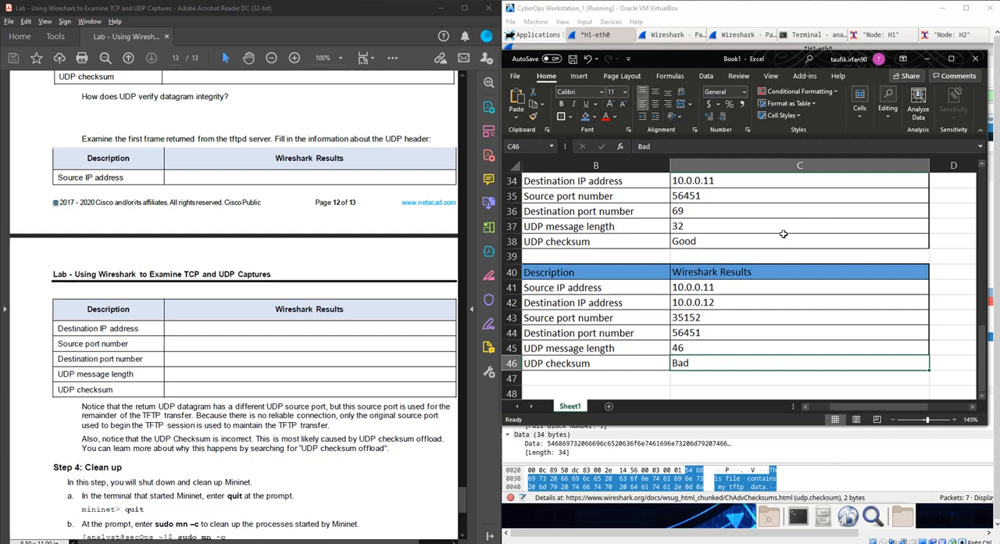
left_click(740, 321)
scroll(740, 319, "up", 1)
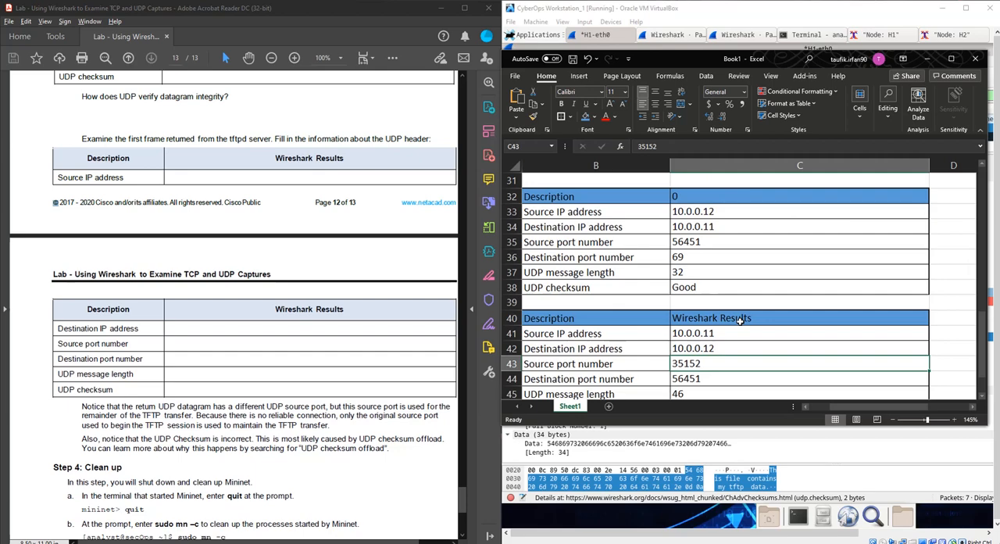
scroll(703, 245, "up", 1)
left_click(703, 243)
scroll(707, 299, "down", 2)
scroll(705, 258, "up", 1)
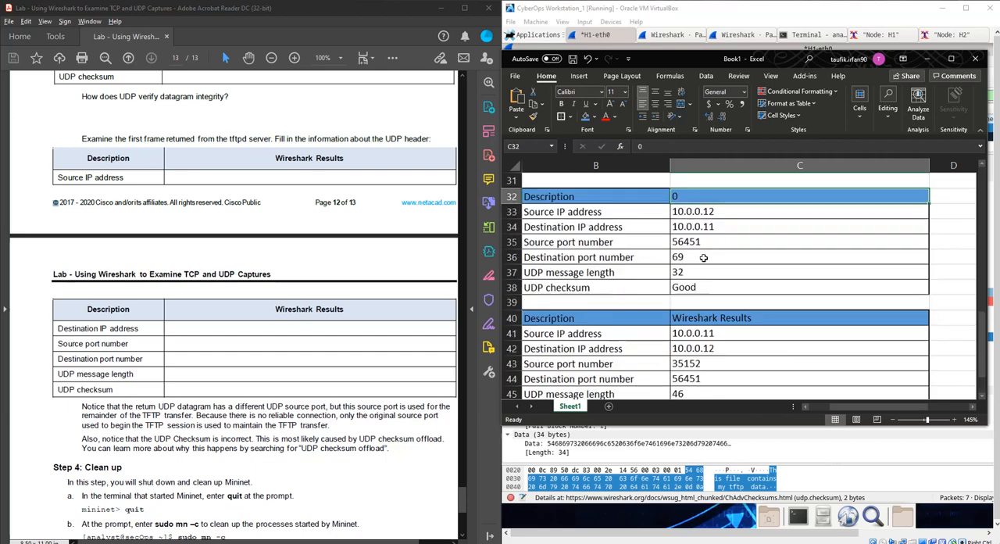
left_click(704, 245)
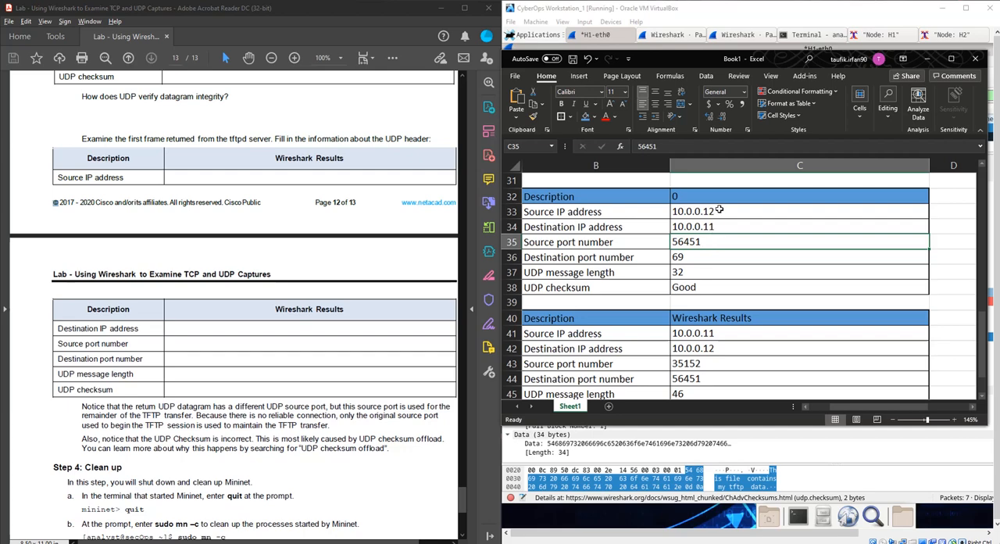
left_click(721, 377)
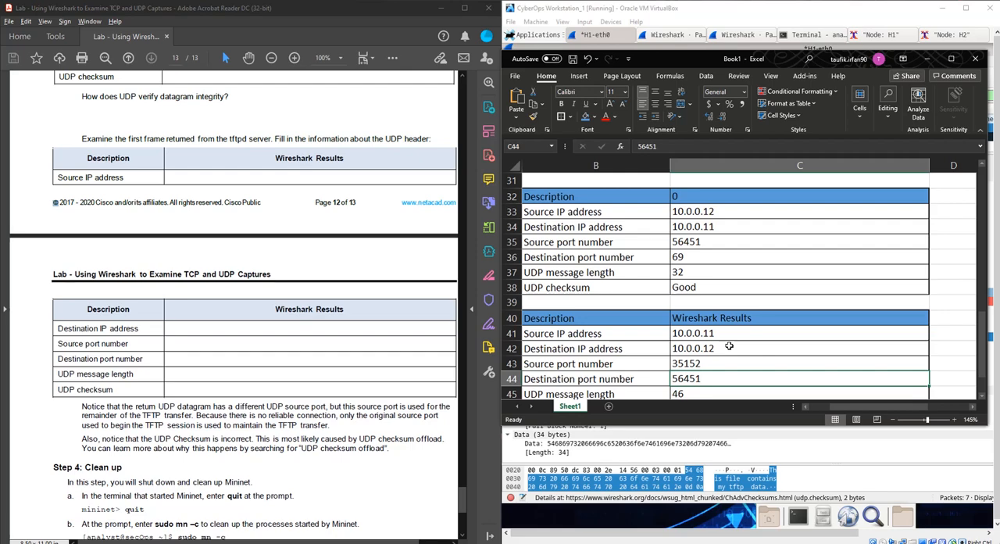
left_click(722, 256)
left_click(712, 361)
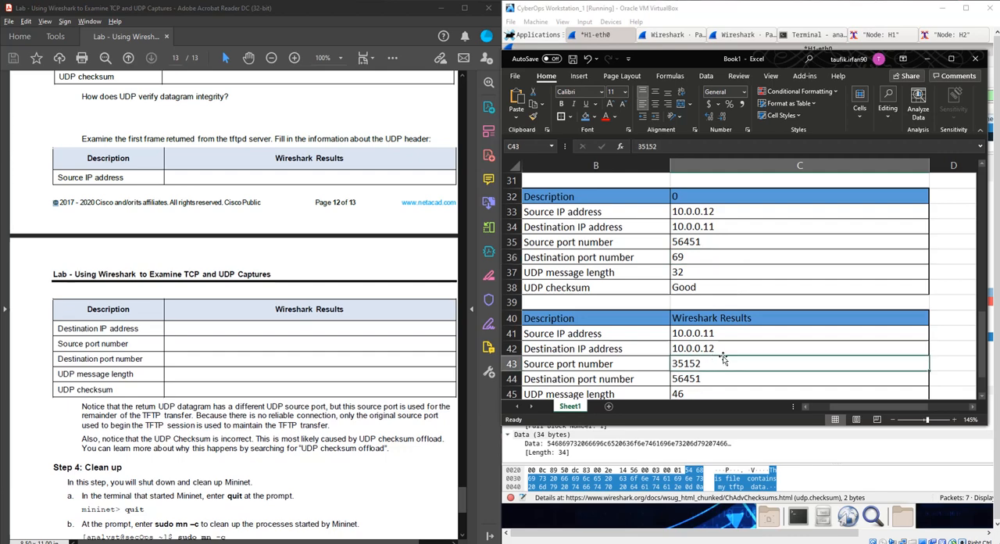
scroll(723, 358, "down", 1)
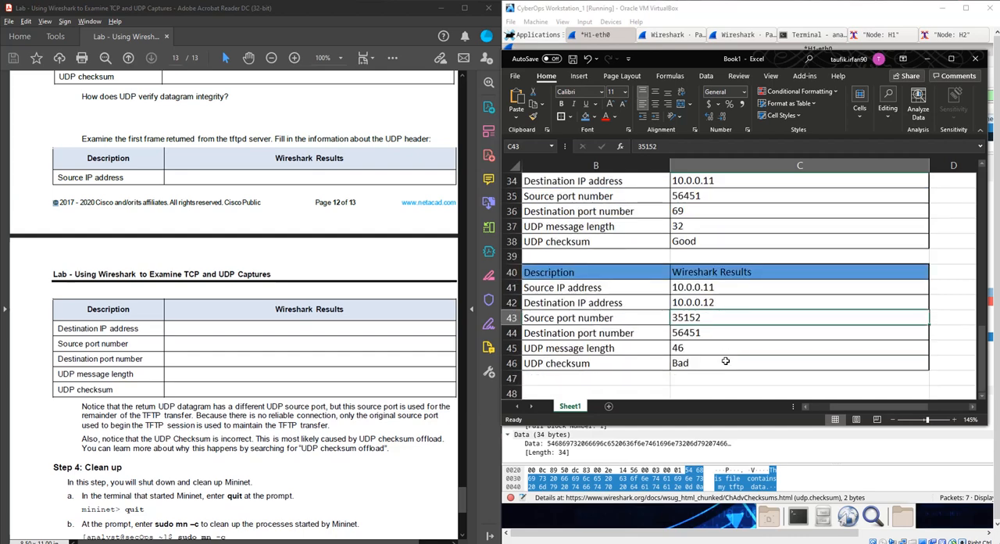
- Switch to Wireshark, examine the UDP checksum of the returned TFTP data packet, and read the lab's clean-up instructions
left_click(707, 363)
left_click(755, 450)
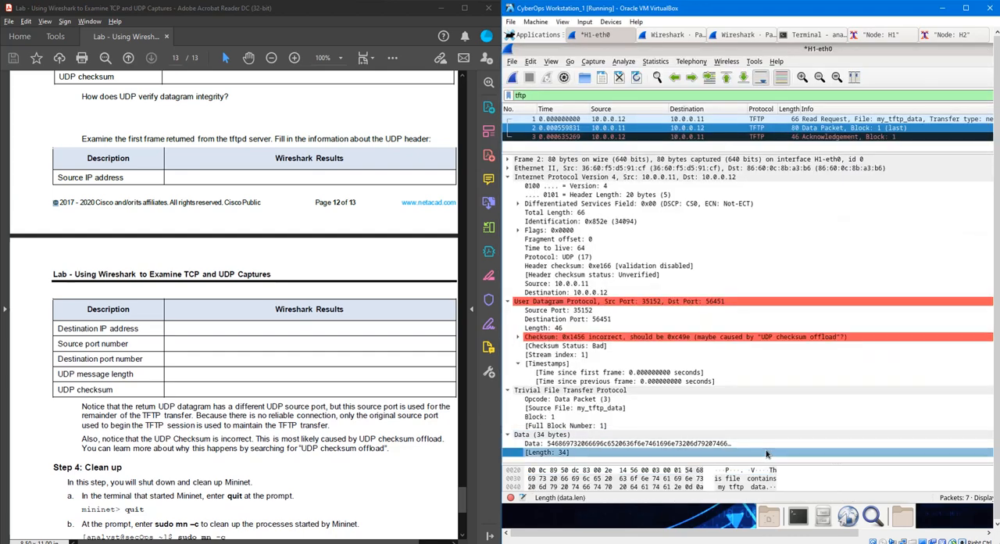
left_click(611, 340)
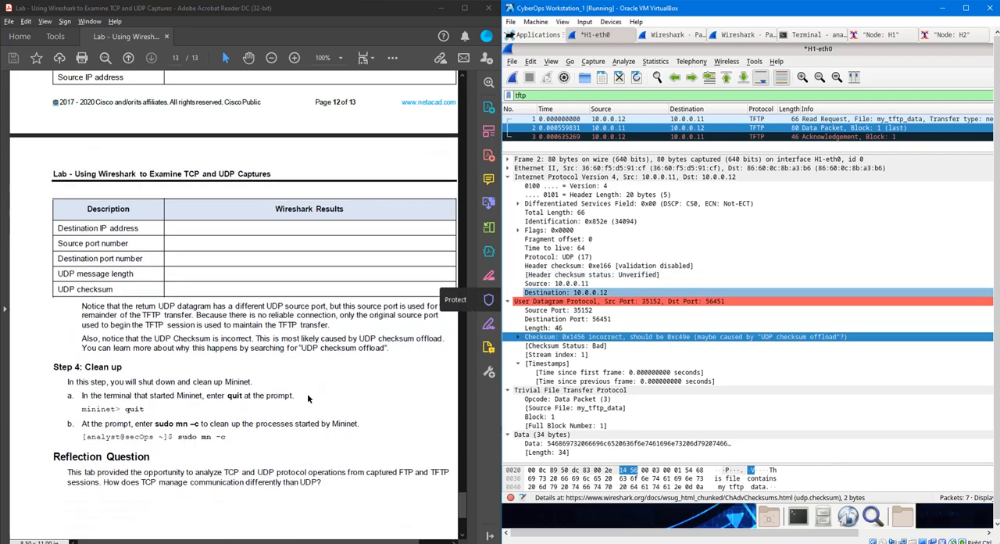
scroll(307, 393, "down", 6)
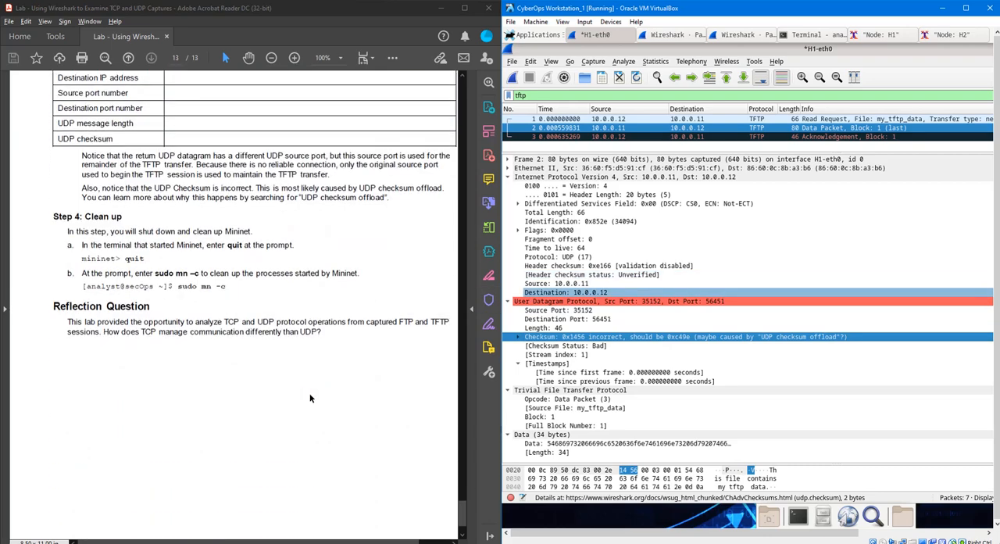
- Close the H1-eth0 Wireshark capture, saving its packets as a pcapng file in /home/analyst under a name identifying TFTP and UDP
left_click(803, 147)
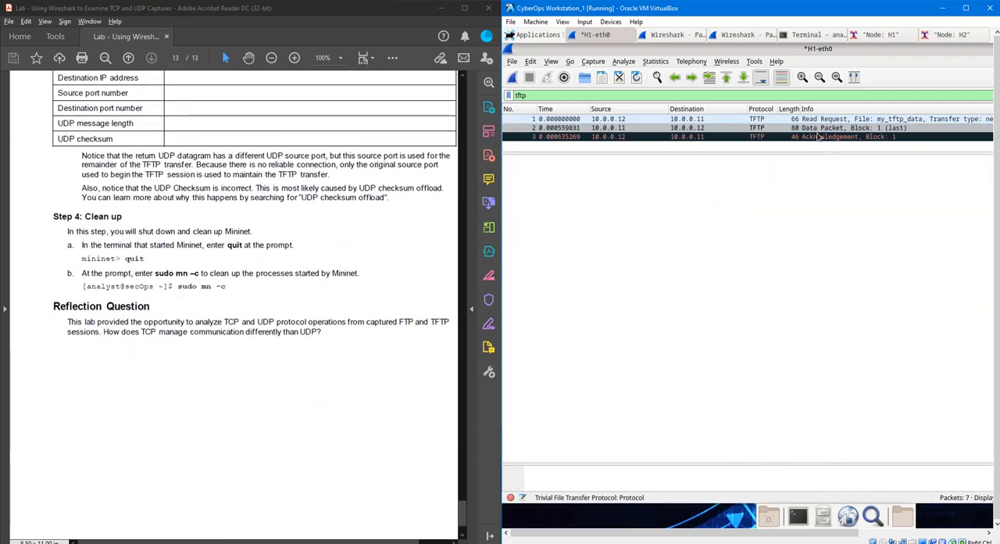
left_click_drag(845, 49, 613, 150)
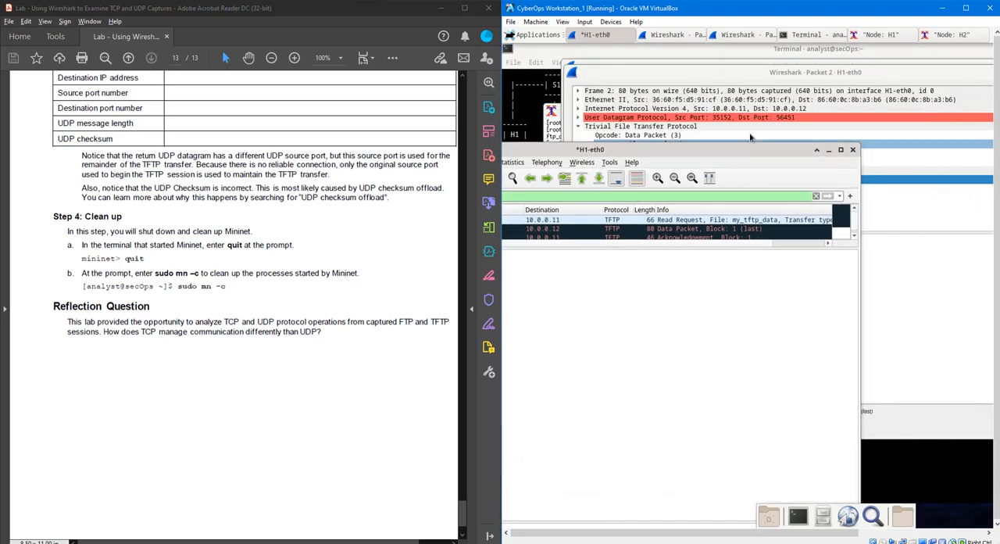
left_click(853, 150)
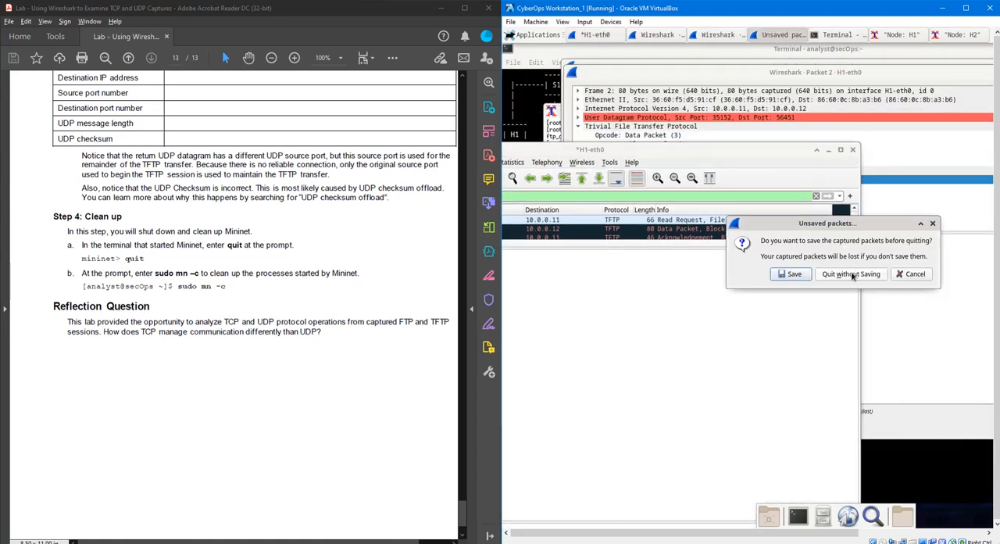
left_click(791, 274)
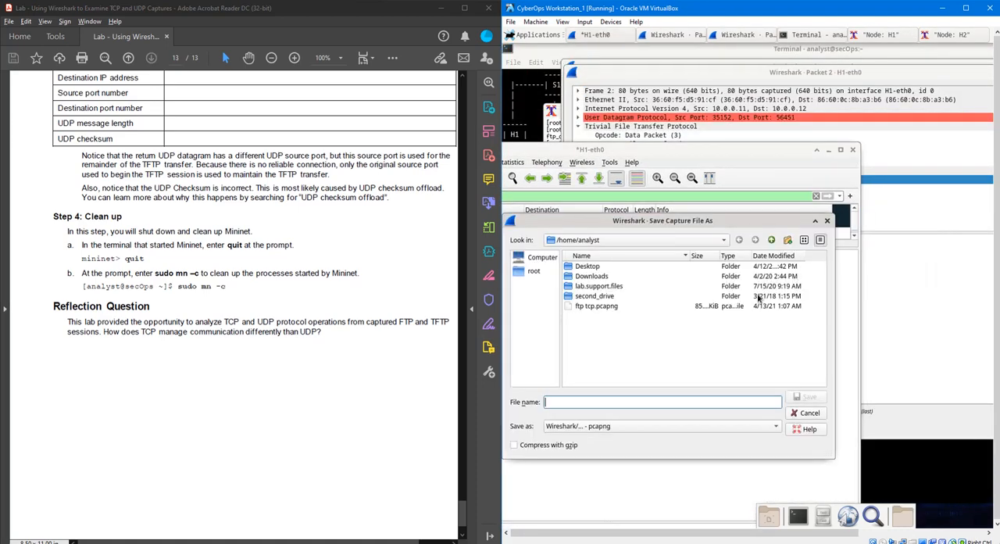
type("tft")
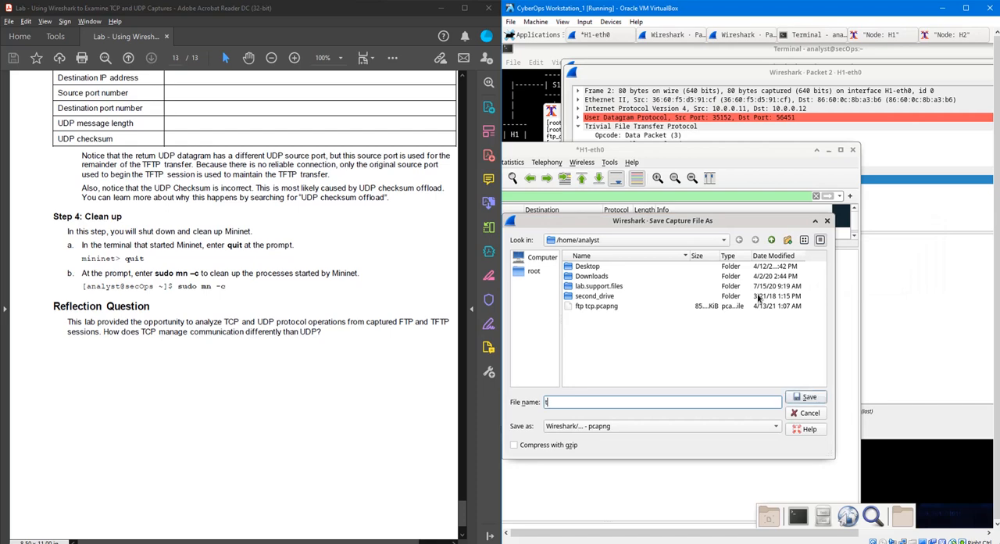
type("[ udp")
key("BackSpace")
key("BackSpace")
key("BackSpace")
key("BackSpace")
key("BackSpace")
type("p_ud")
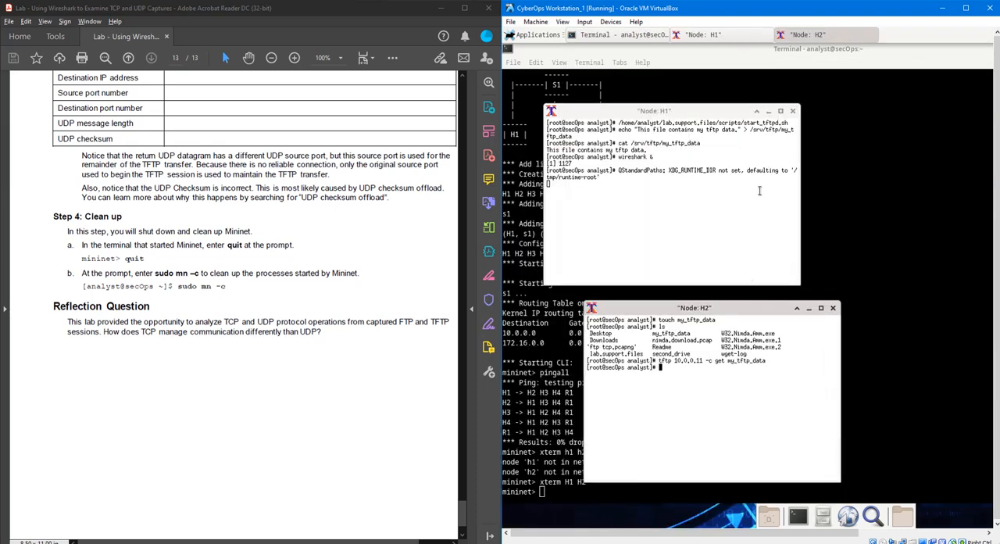
- Close the Node: H1 and Node: H2 terminals and shut down Mininet with quit
left_click(792, 111)
left_click(833, 307)
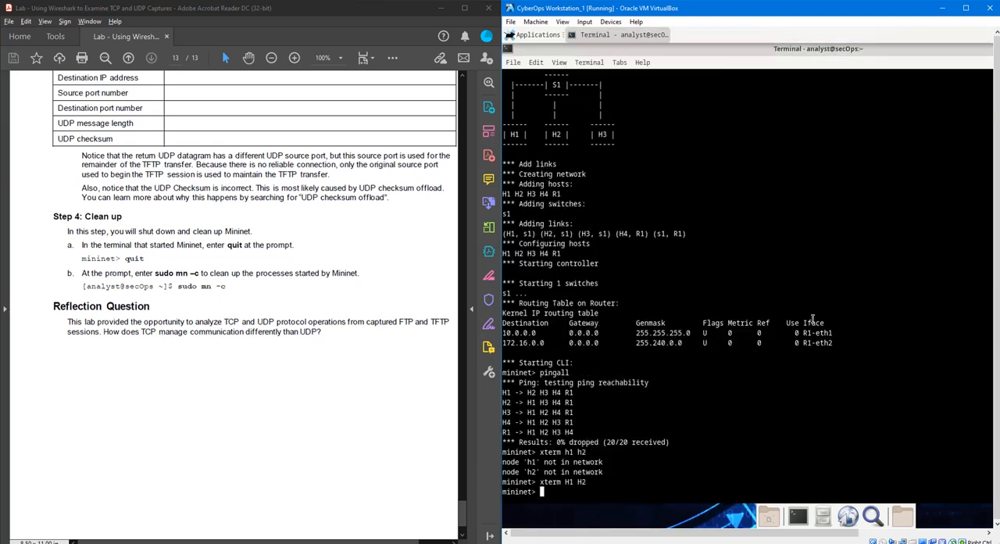
type("quit")
key("Return")
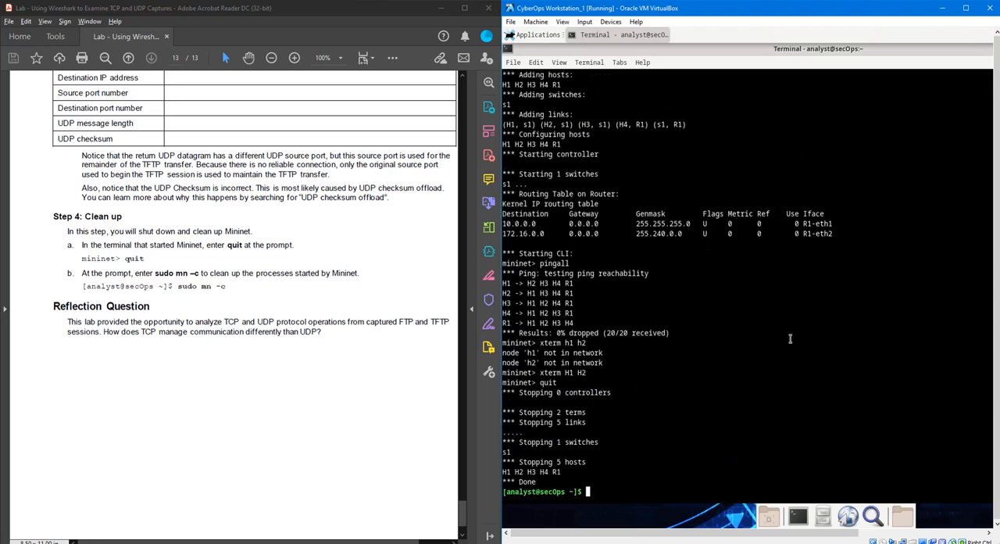
- Clean up the Mininet processes with sudo mn -c, entering the account password for sudo
type("sudo mn -c")
key("Return")
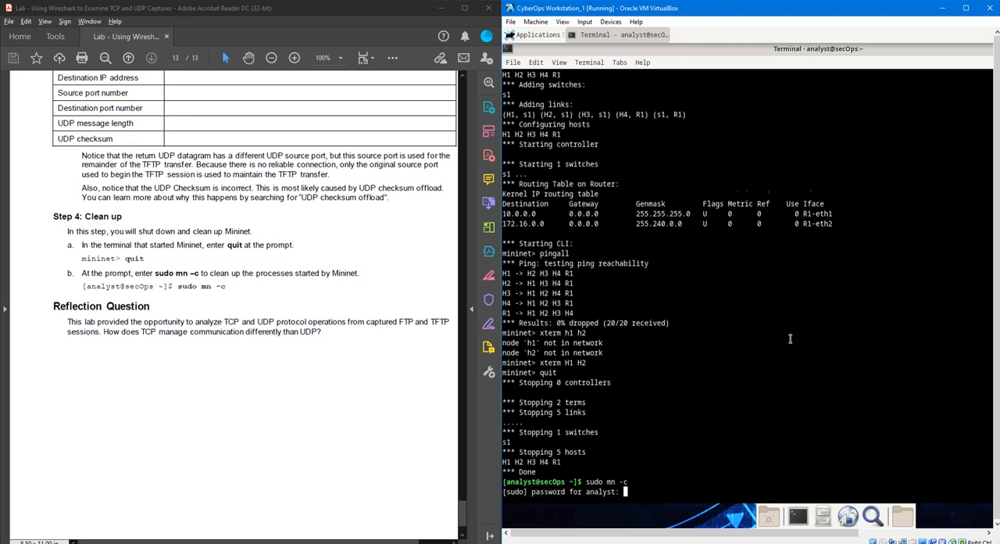
key("Return")
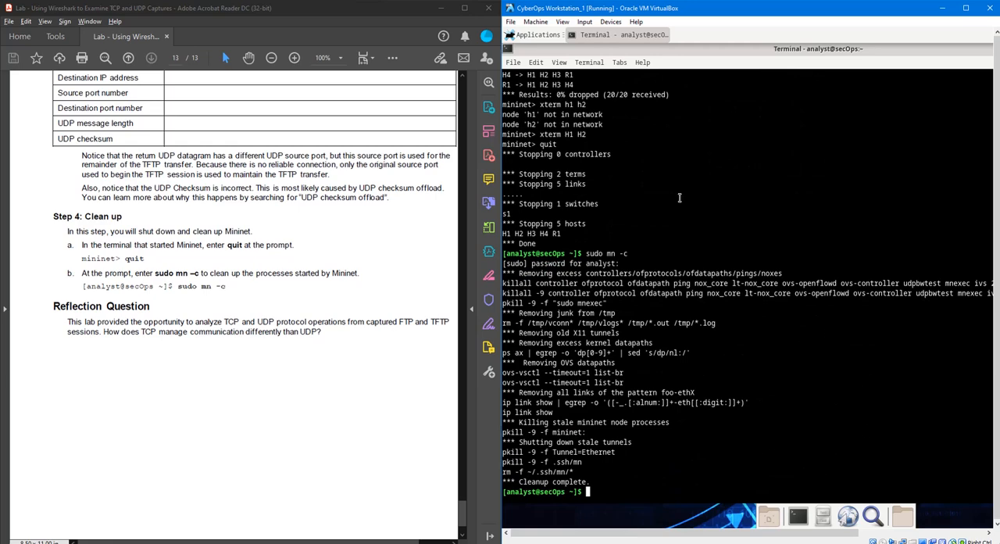
left_click(831, 543)
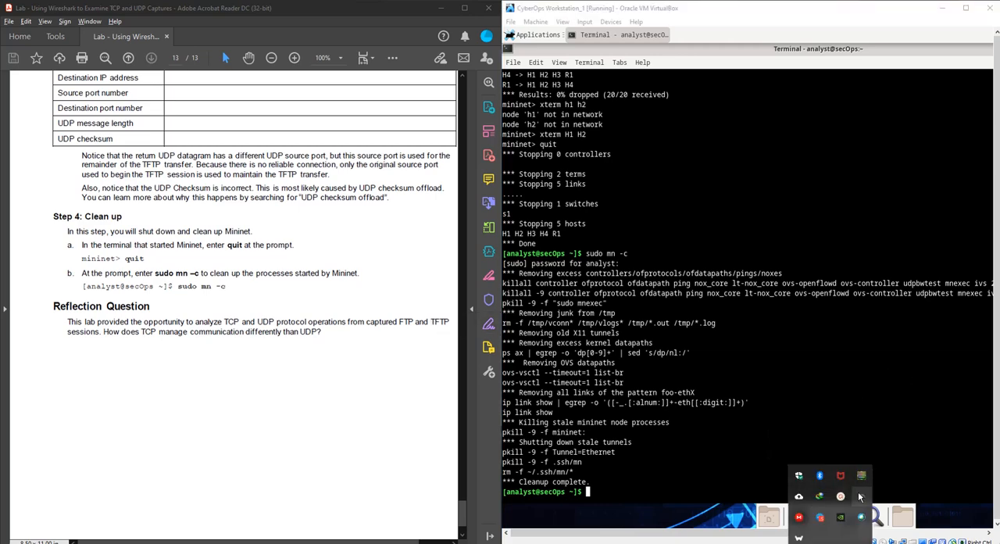